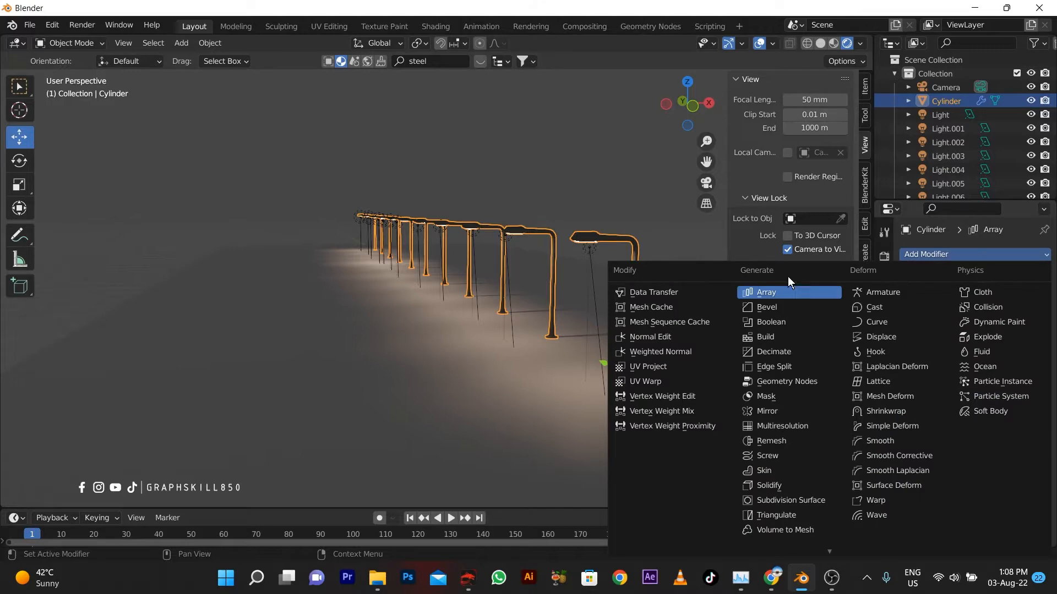
click(788, 290)
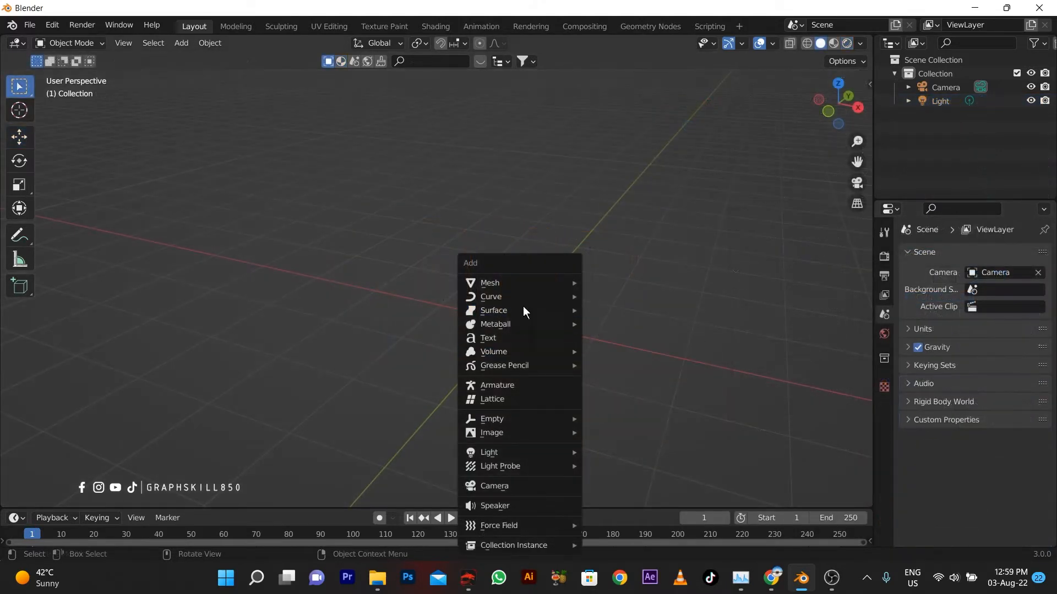
- Add a mesh cylinder and flatten it along Z to about a tenth of its height, forming a thin disc
mouse_move(503, 284)
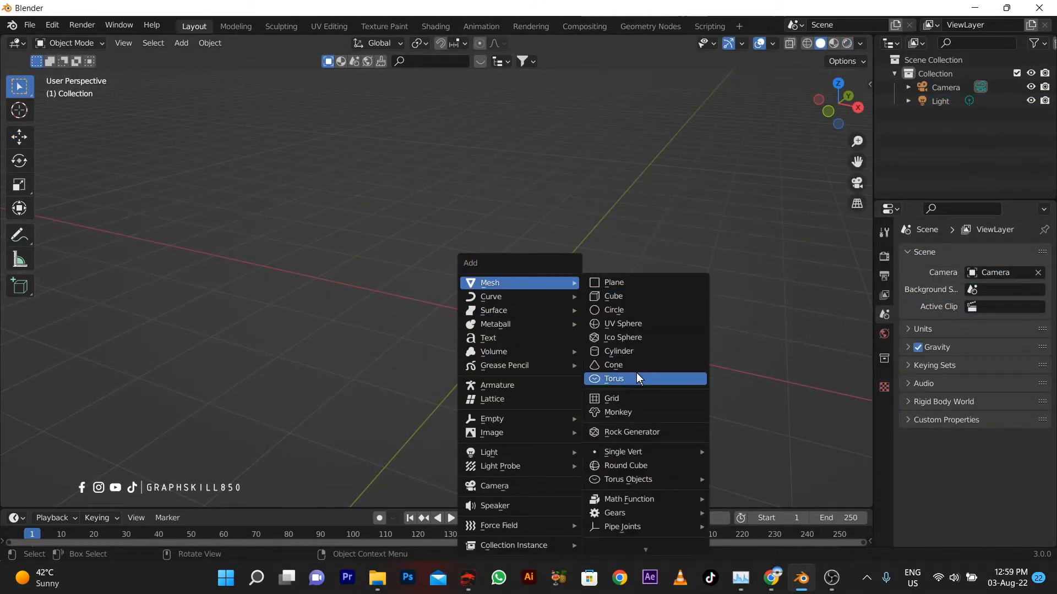
click(627, 352)
key(s)
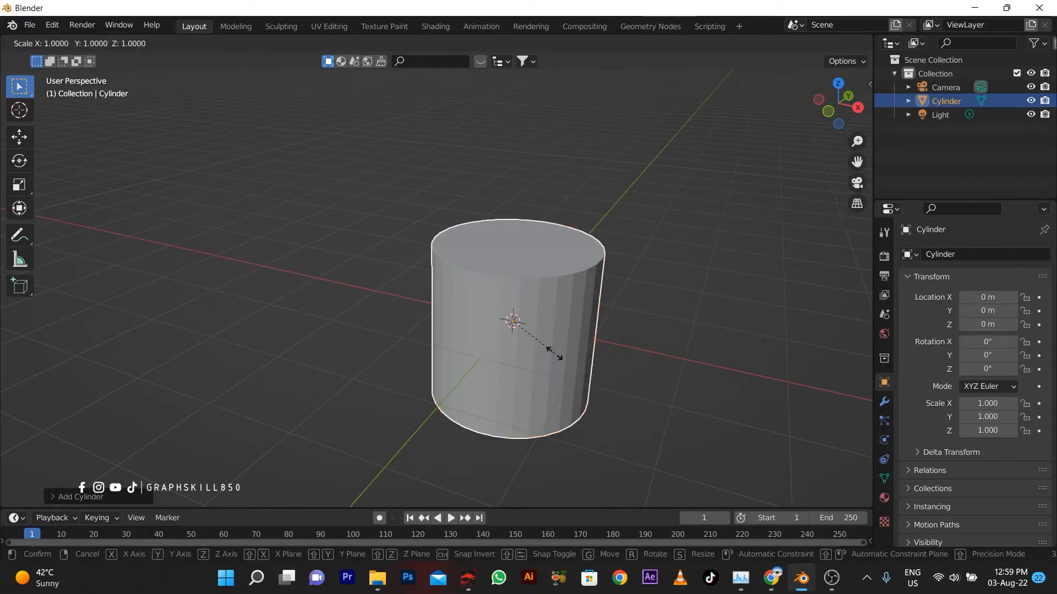
key(z)
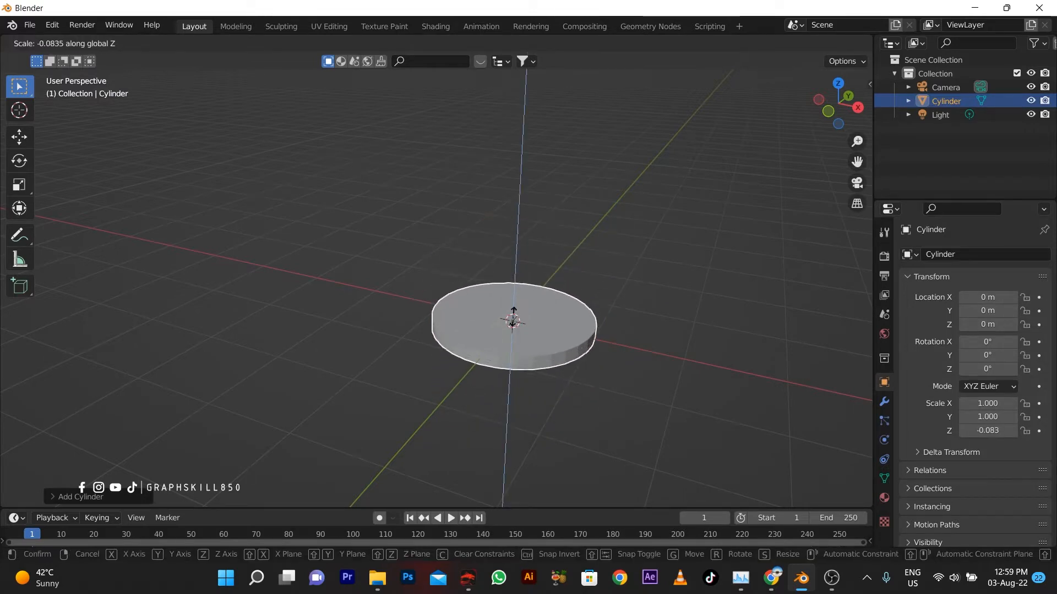
click(560, 344)
- Enter Edit Mode and inset the disc's top face to leave a ring around its rim
scroll(498, 350, down, 3)
shift+scroll(476, 342, up, 3)
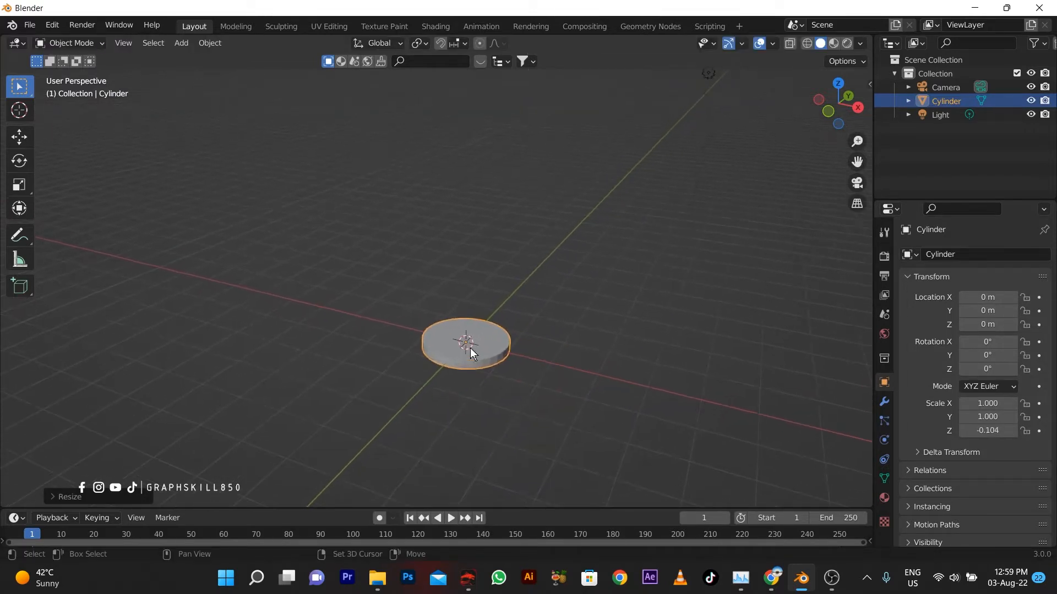
scroll(479, 358, up, 4)
key(Tab)
middle_drag(553, 354, 588, 288)
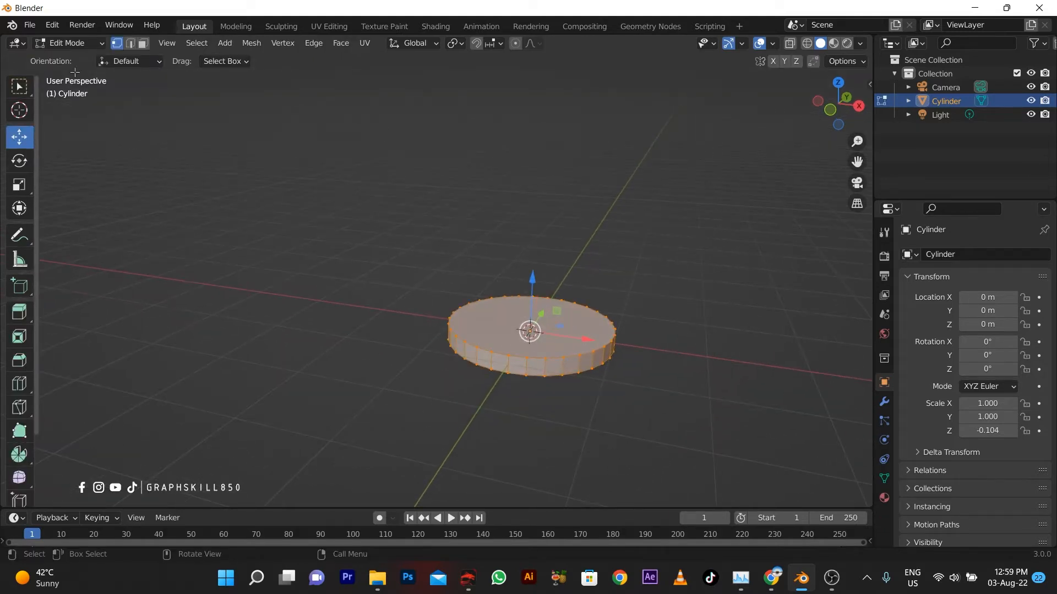
click(493, 322)
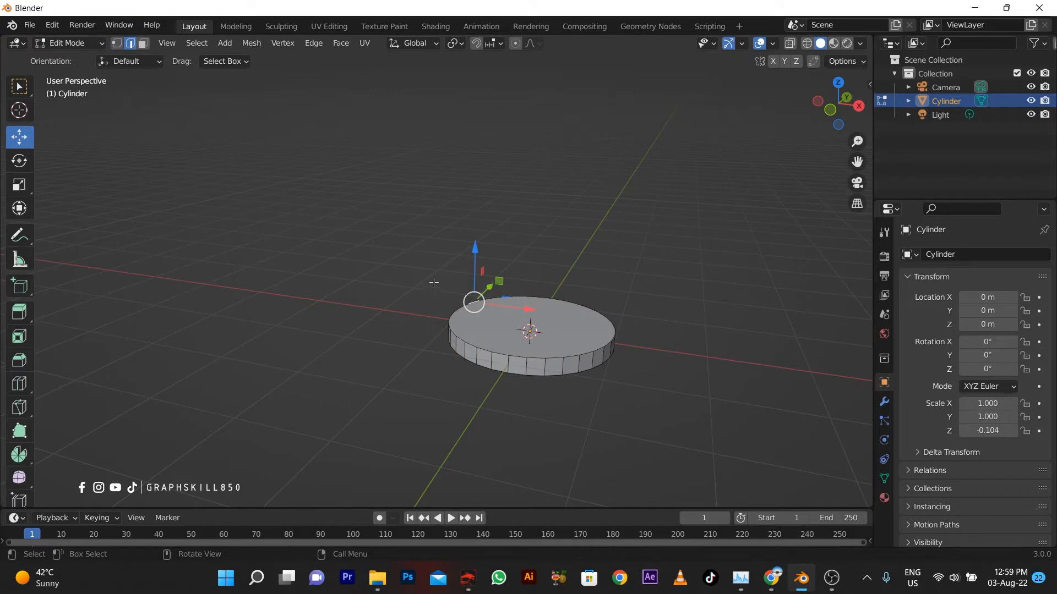
click(541, 340)
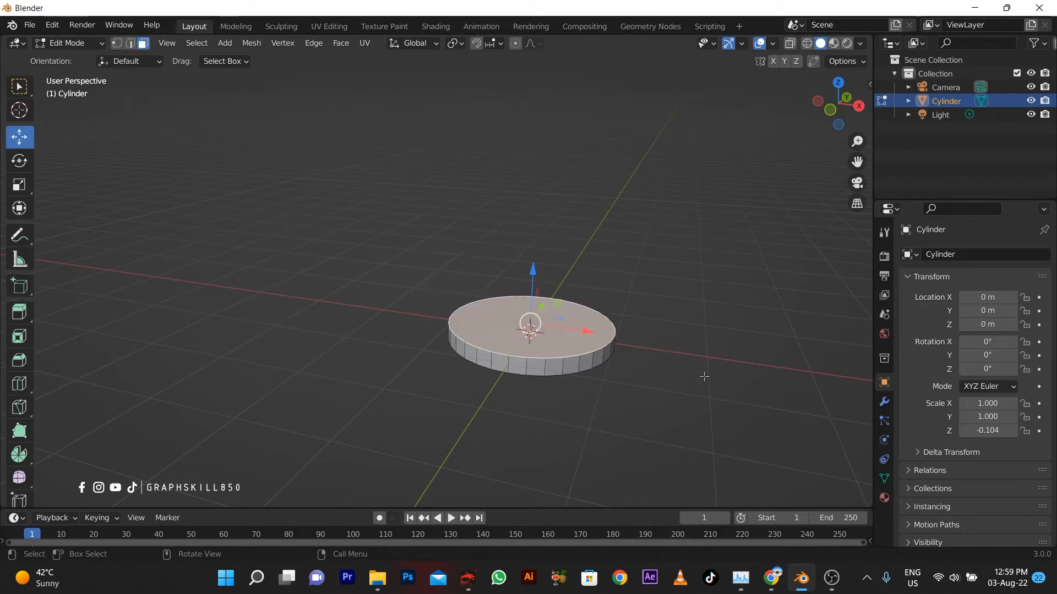
key(i)
click(682, 371)
scroll(574, 394, down, 5)
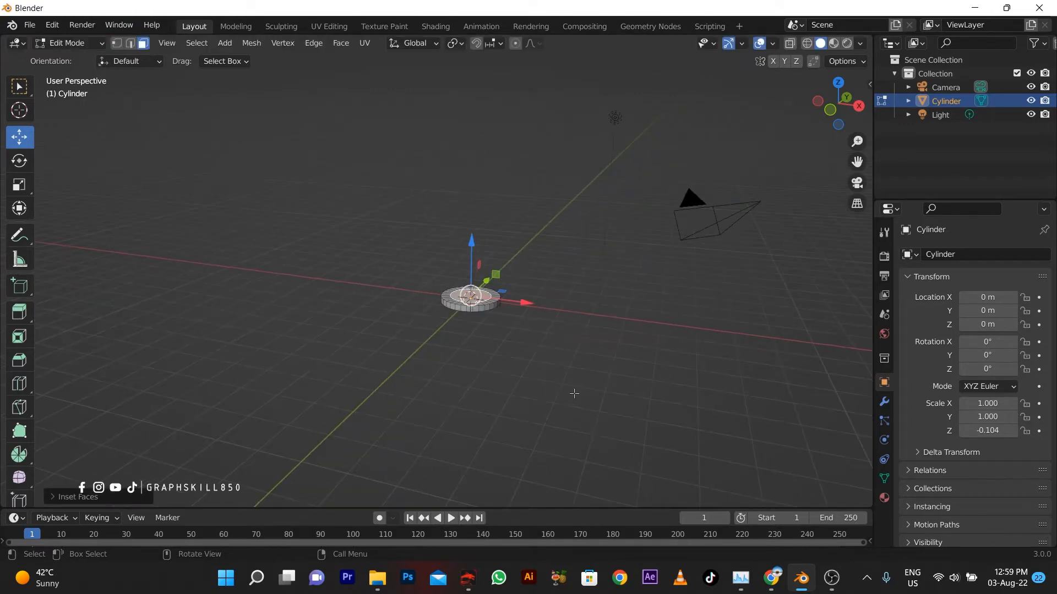
key(e)
click(628, 264)
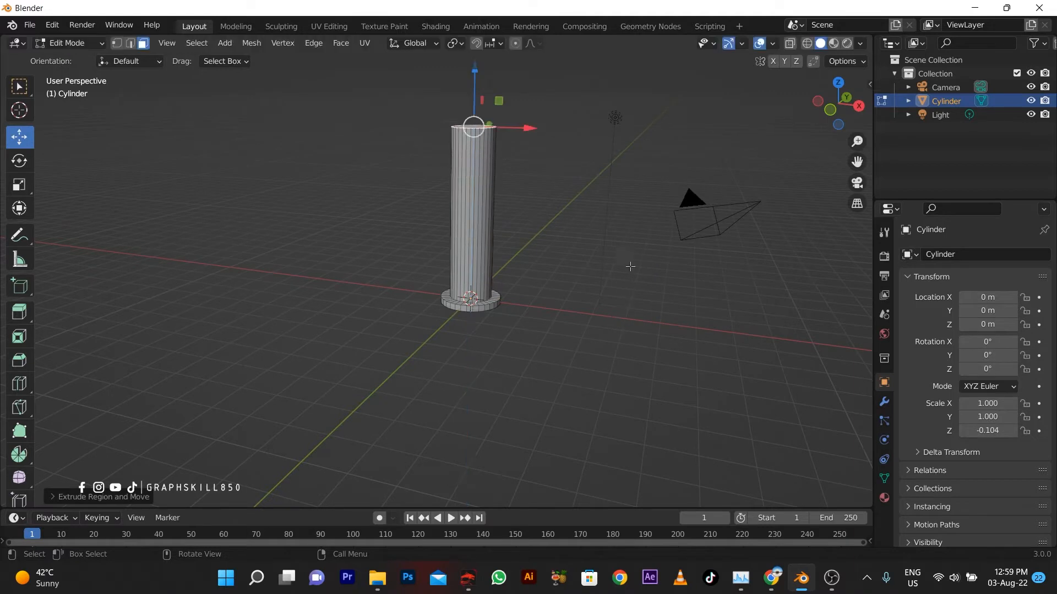
middle_drag(628, 265, 684, 424)
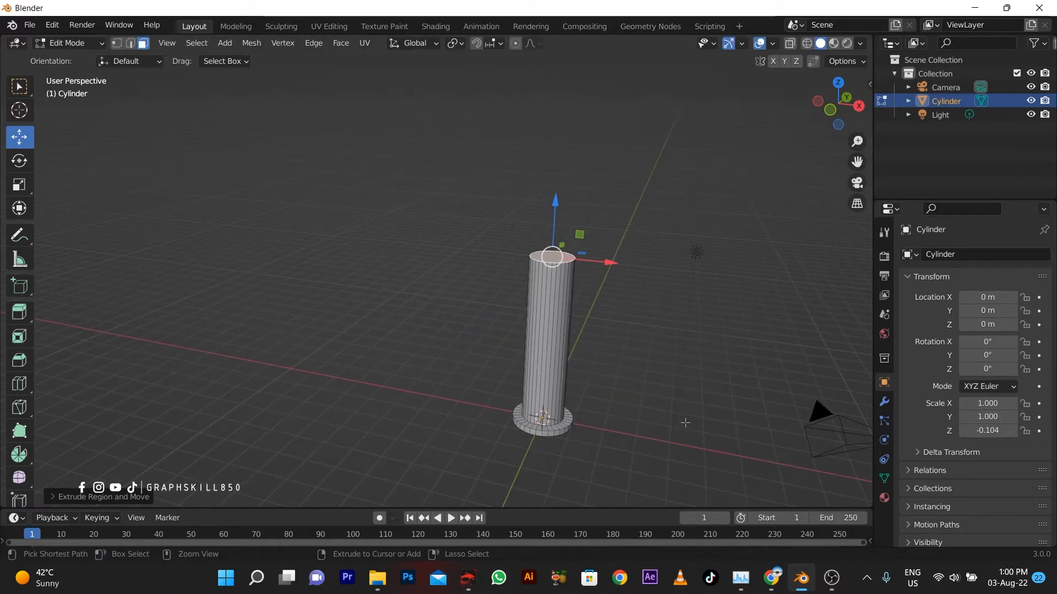
key(ctrl+z)
- Inset the disc's inner top face once more and extrude it upward into a narrower column
key(i)
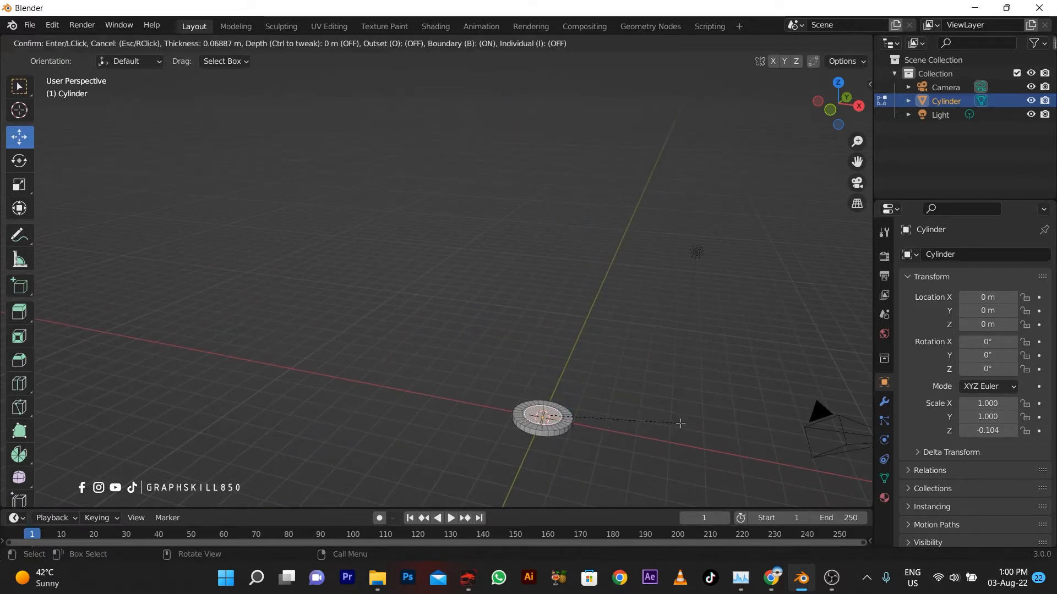
click(678, 423)
key(e)
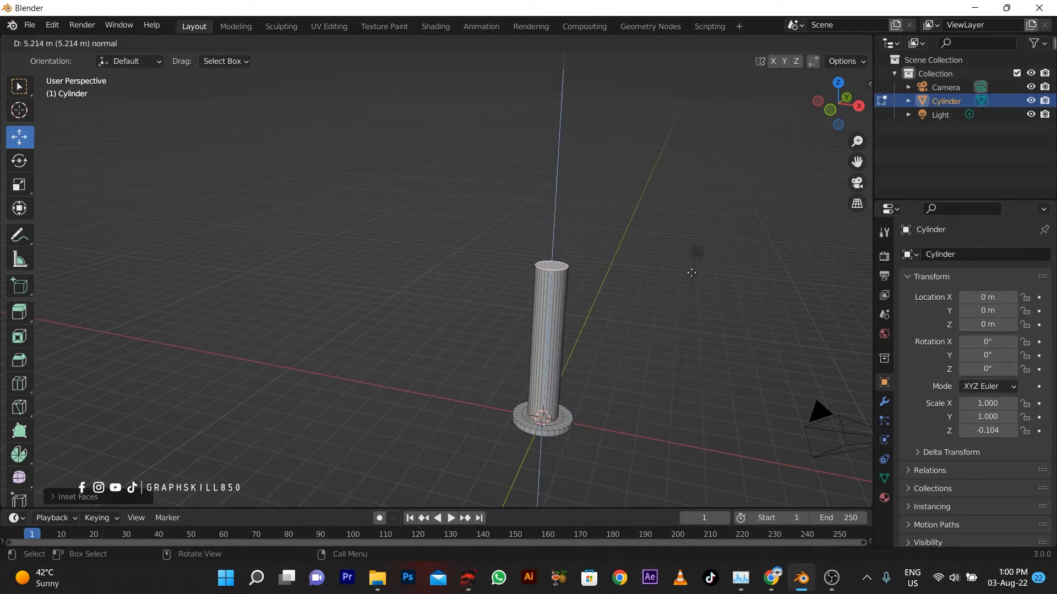
click(713, 248)
- Scale the column's top face to about 0.69 and lower it along Z to form a short tapered base
key(s)
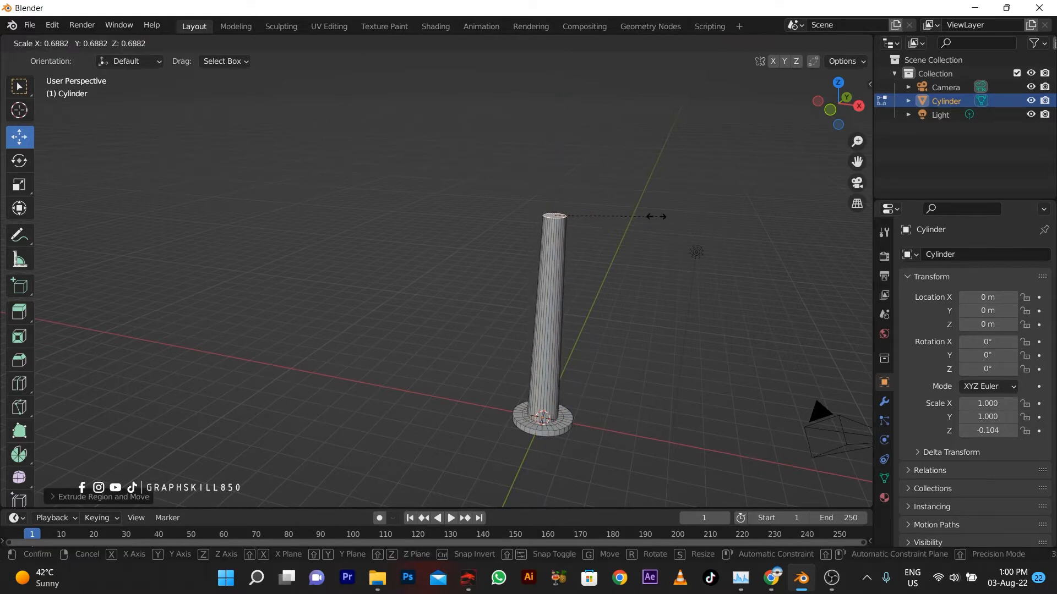
click(654, 214)
key(g)
key(z)
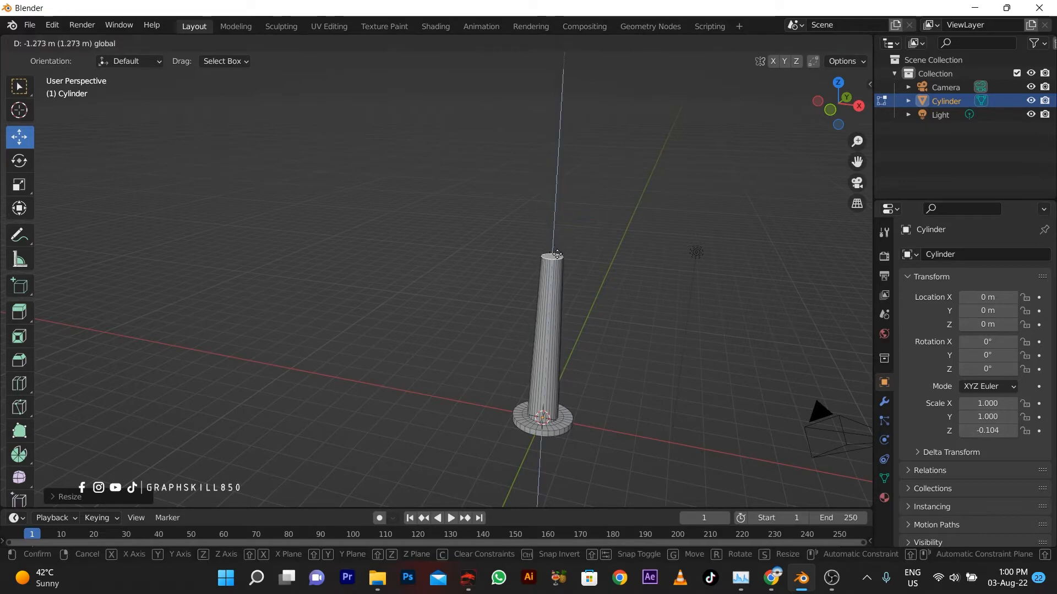
click(599, 350)
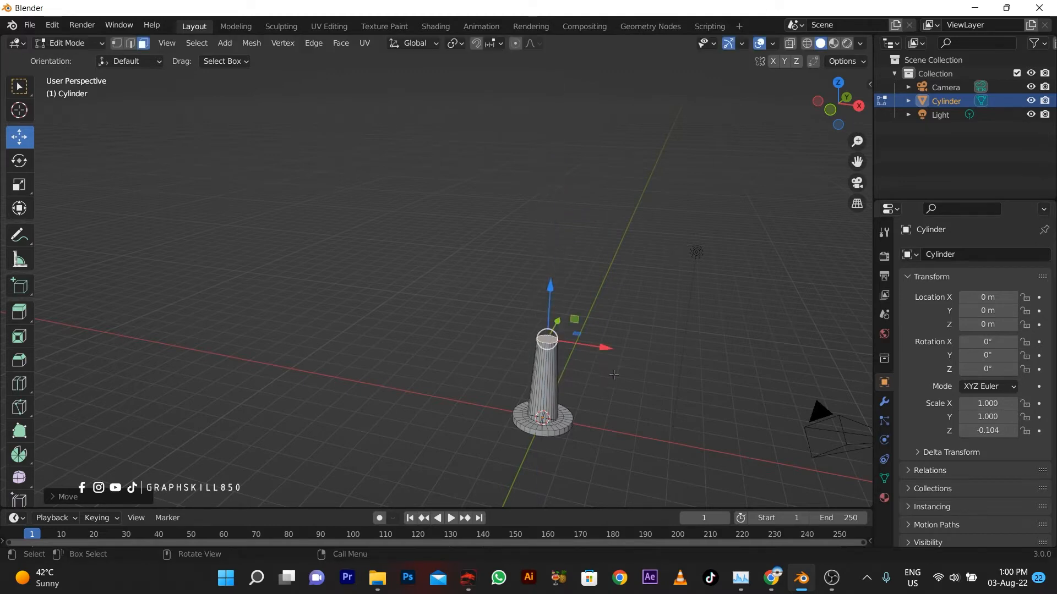
- Extrude the top face of the tapered base upward about 7 m to form the pole
shift+middle_drag(614, 375, 645, 441)
key(e)
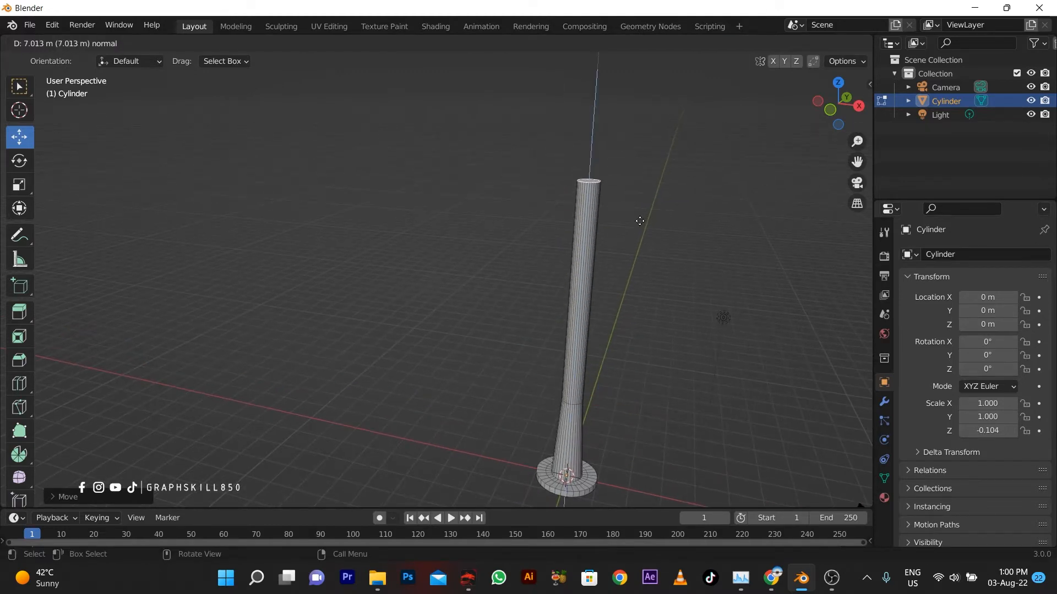
click(639, 221)
- Switch to front view, apply the pole's scale in Object Mode, and return to Edit Mode
scroll(652, 331, down, 3)
middle_drag(598, 361, 578, 428)
scroll(556, 402, up, 2)
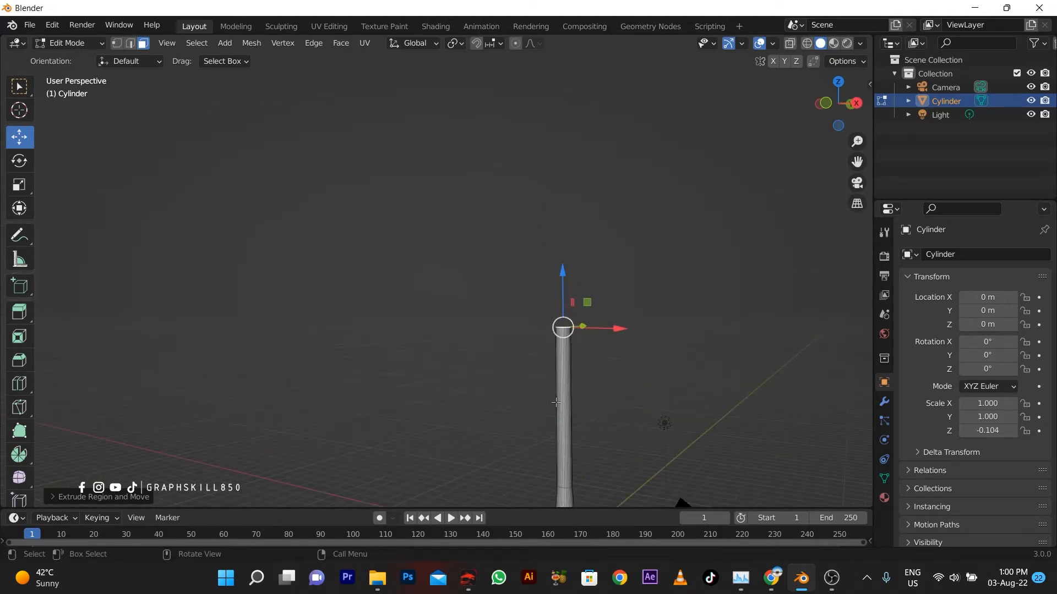
key(KP_1)
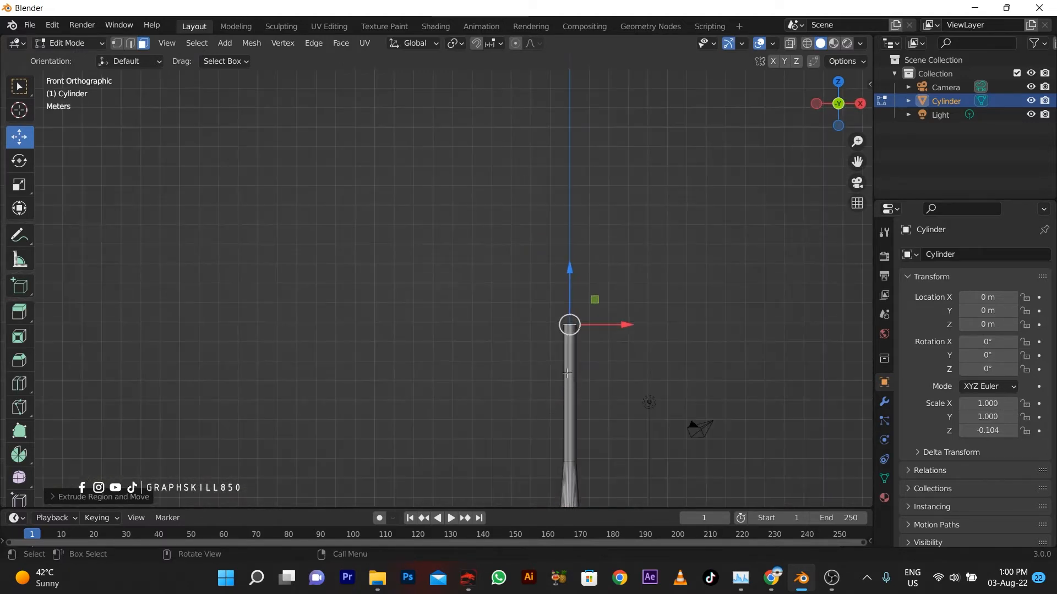
scroll(566, 346, up, 1)
key(Tab)
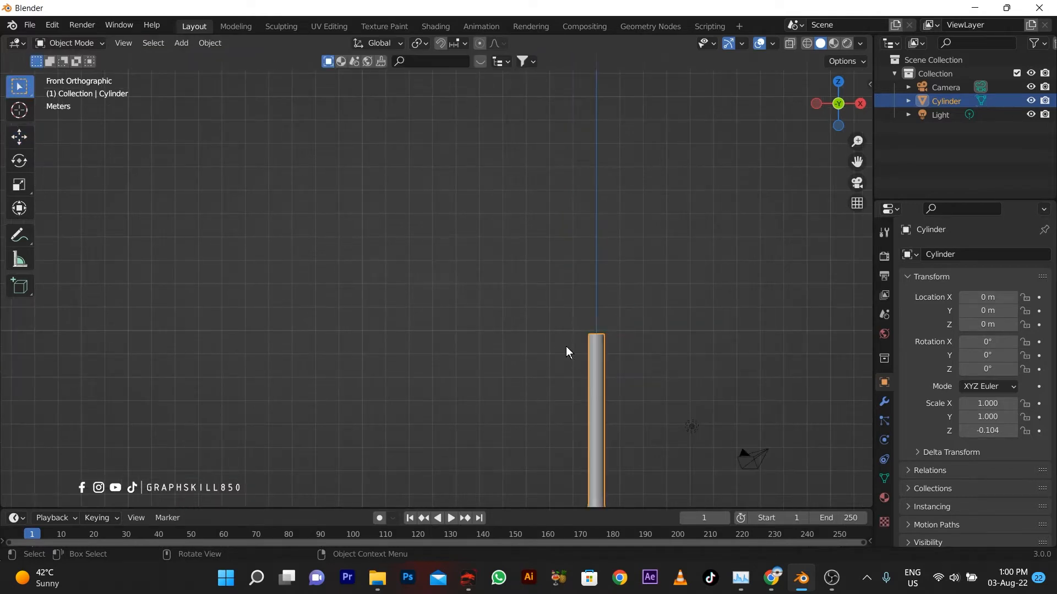
key(ctrl+a)
click(535, 392)
key(Tab)
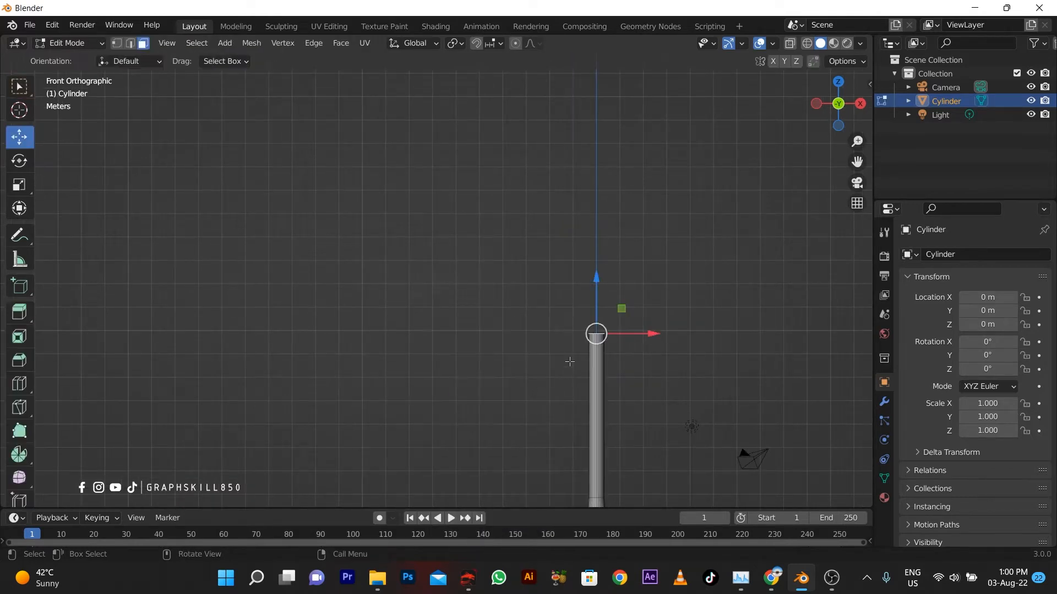
ctrl+middle_drag(455, 261, 460, 333)
shift+middle_drag(530, 391, 465, 280)
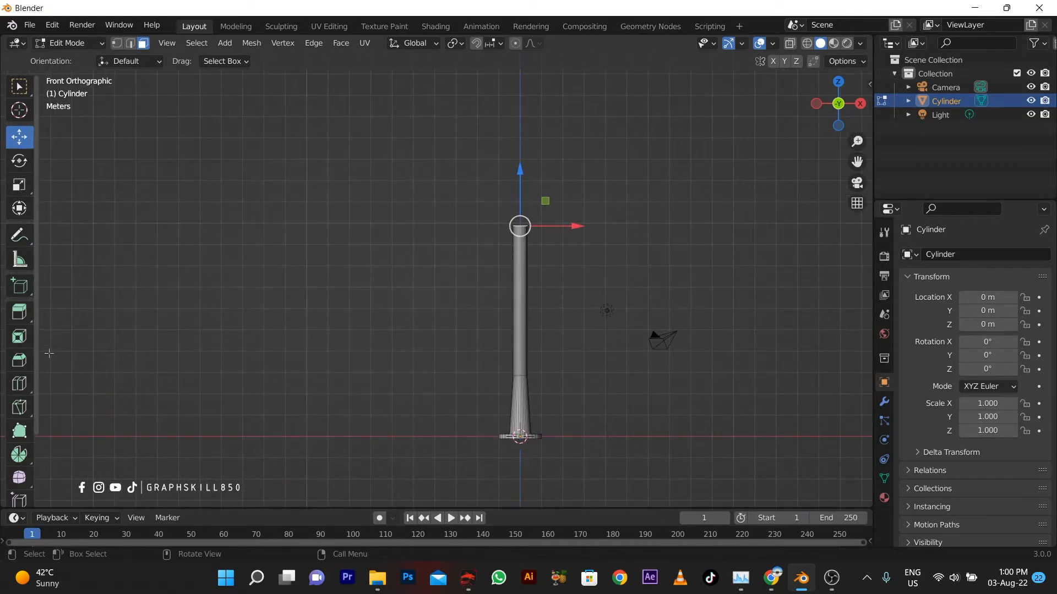
click(24, 386)
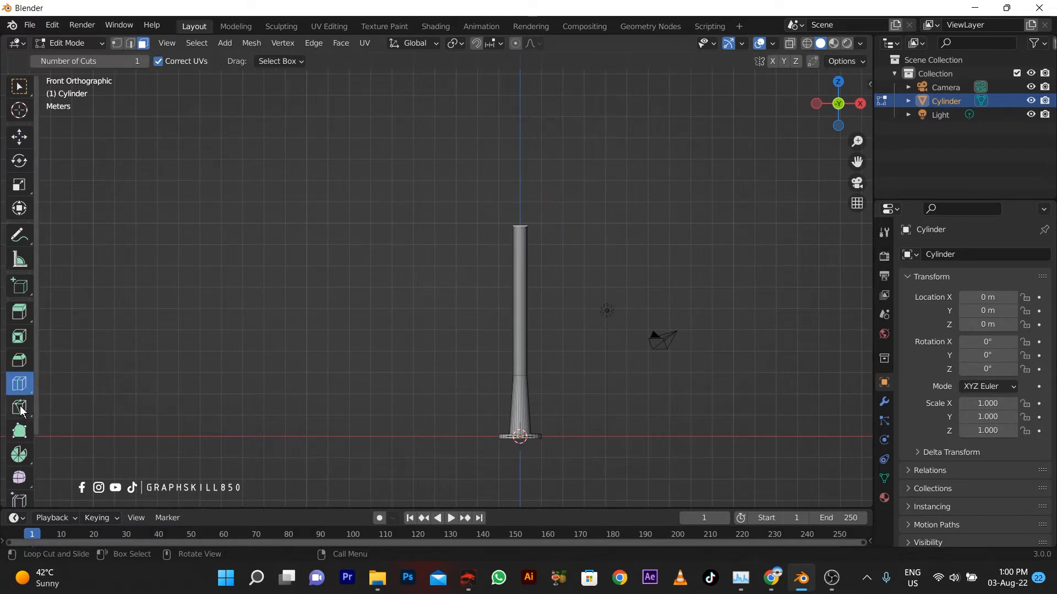
click(20, 455)
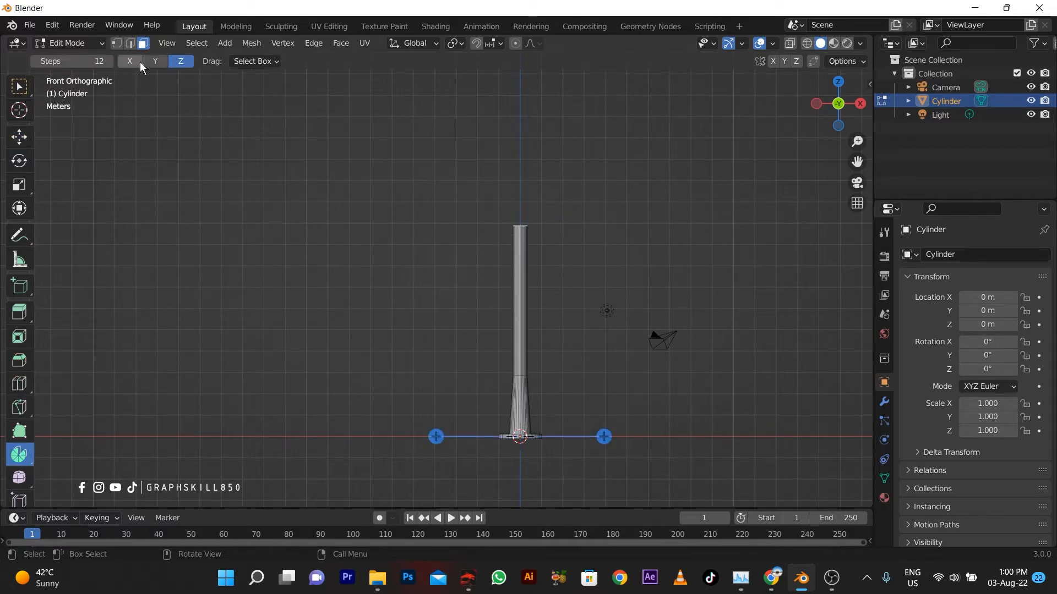
click(158, 62)
click(126, 63)
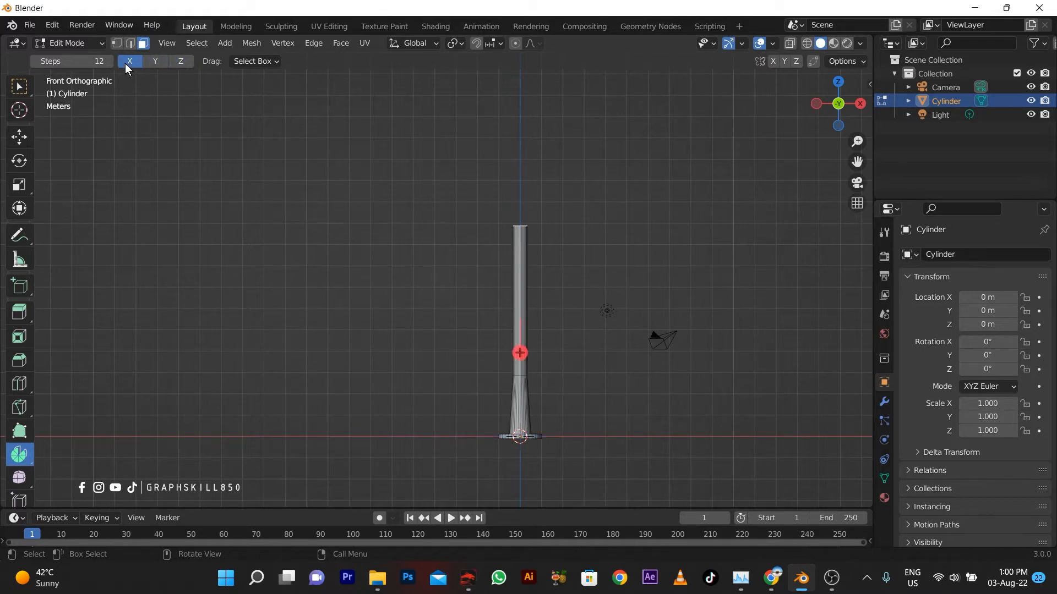
click(155, 61)
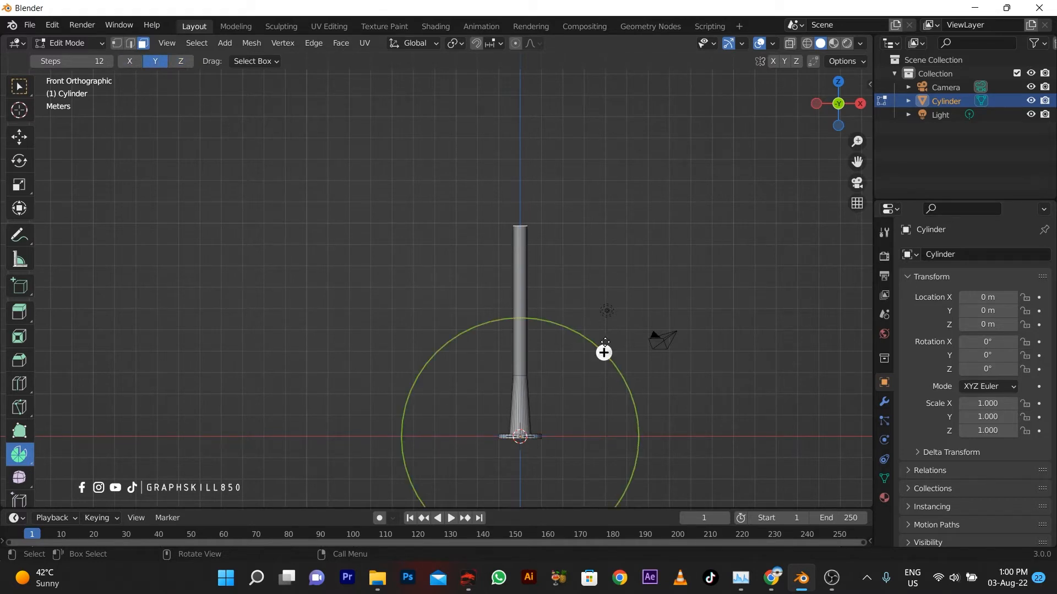
drag(604, 352, 538, 295)
key(ctrl+z)
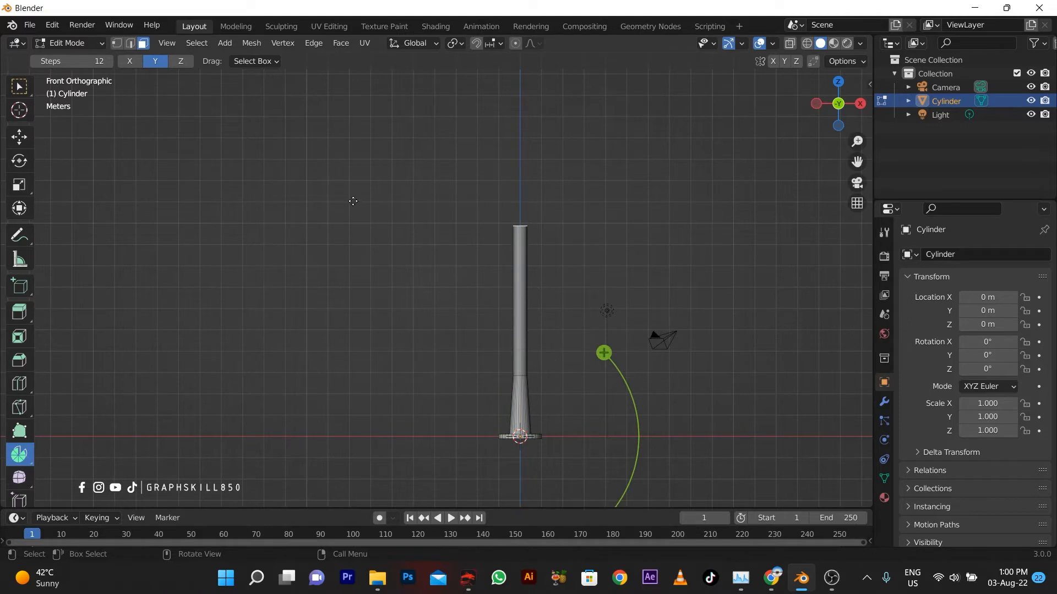
- Place the 3D cursor beside the pole's top on the negative X side and spin the top face around Y in 12 steps into a quarter-turn bend
click(19, 110)
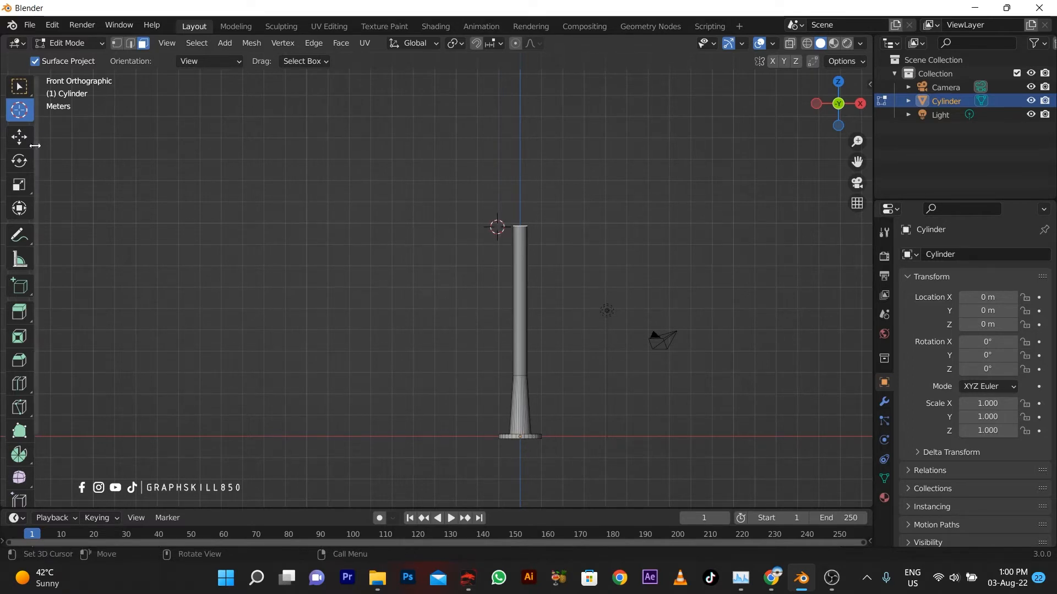
click(18, 455)
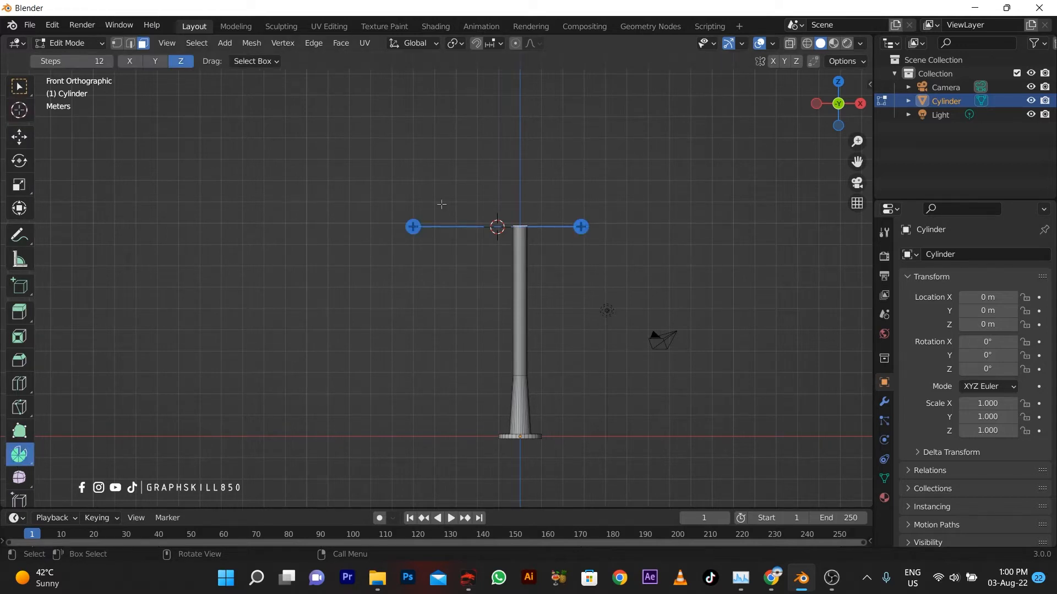
click(138, 61)
click(155, 62)
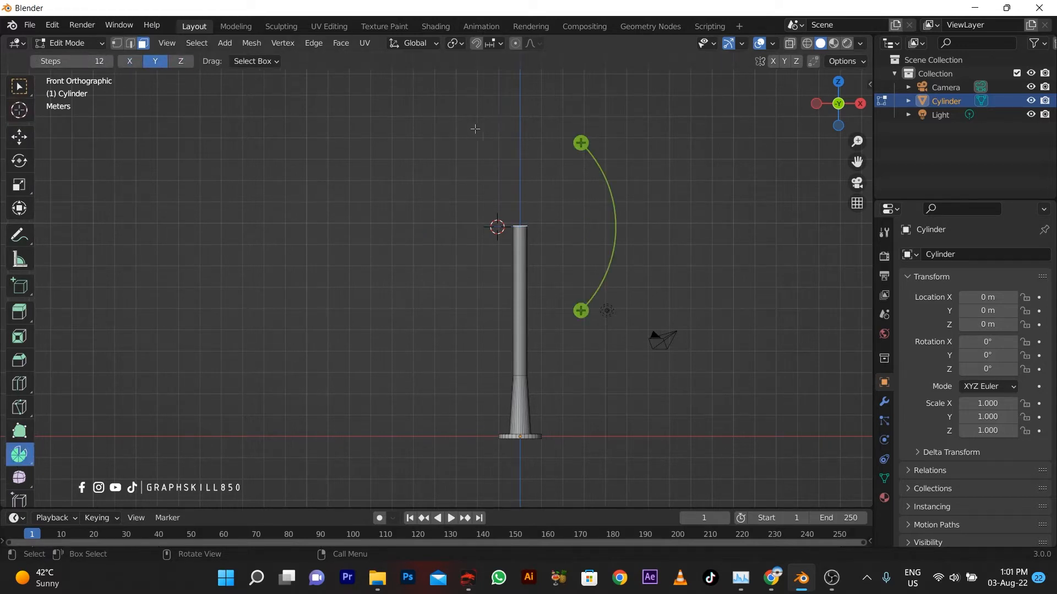
drag(580, 142, 469, 163)
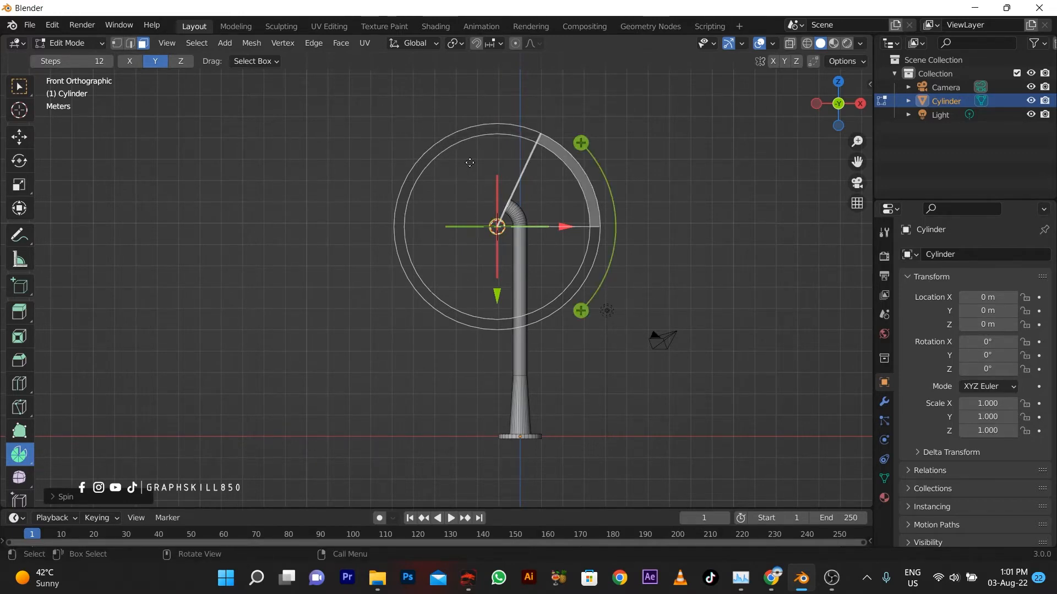
drag(580, 142, 534, 117)
- Extrude the end face of the bend horizontally along negative X to form the lamp arm
middle_drag(432, 207, 22, 132)
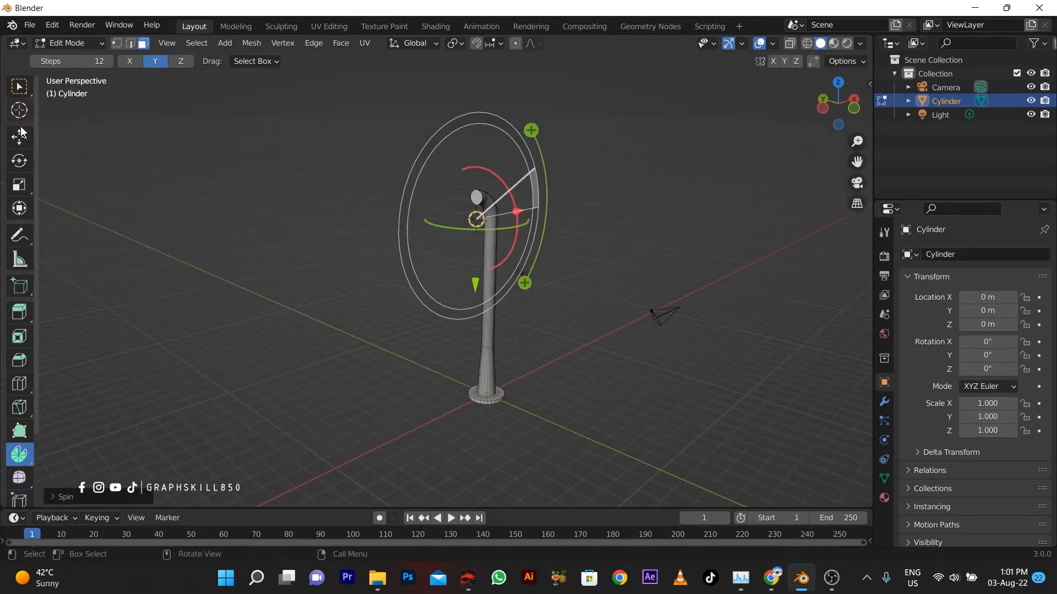
click(19, 135)
middle_drag(441, 243, 364, 218)
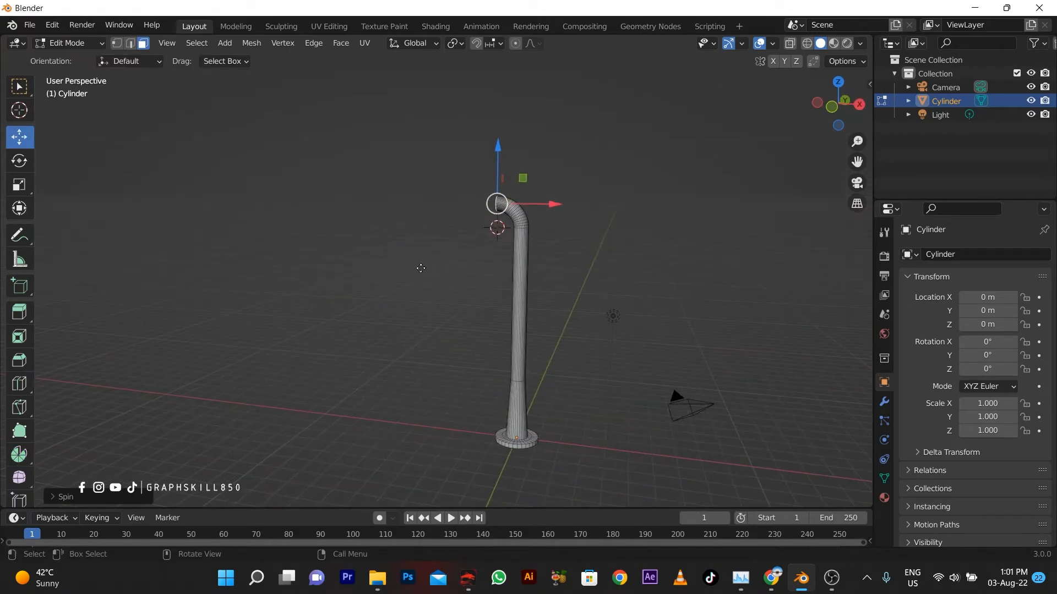
key(e)
click(350, 257)
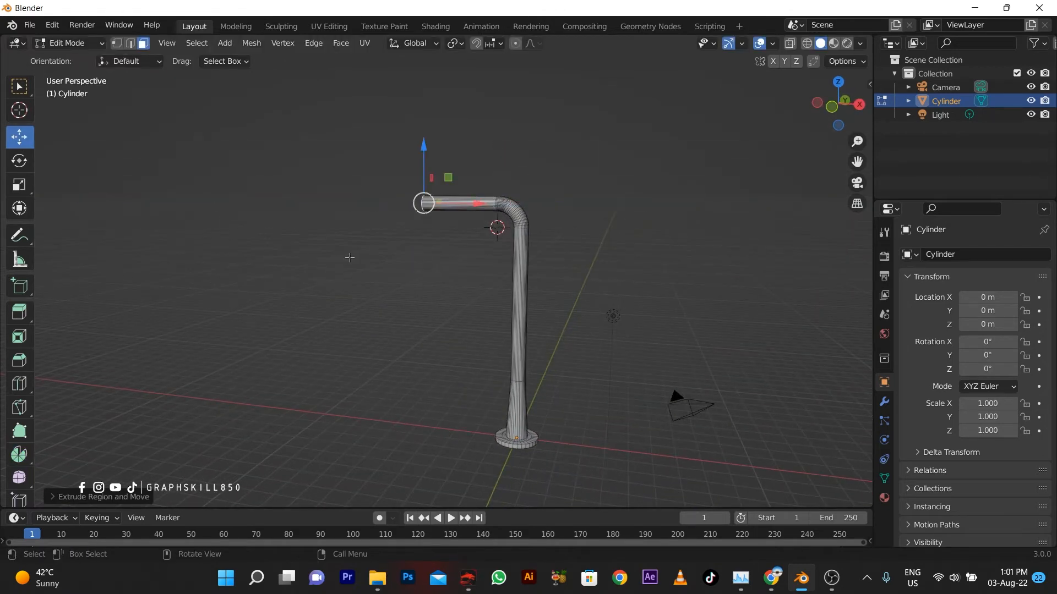
shift+middle_drag(368, 272, 446, 298)
scroll(522, 237, up, 3)
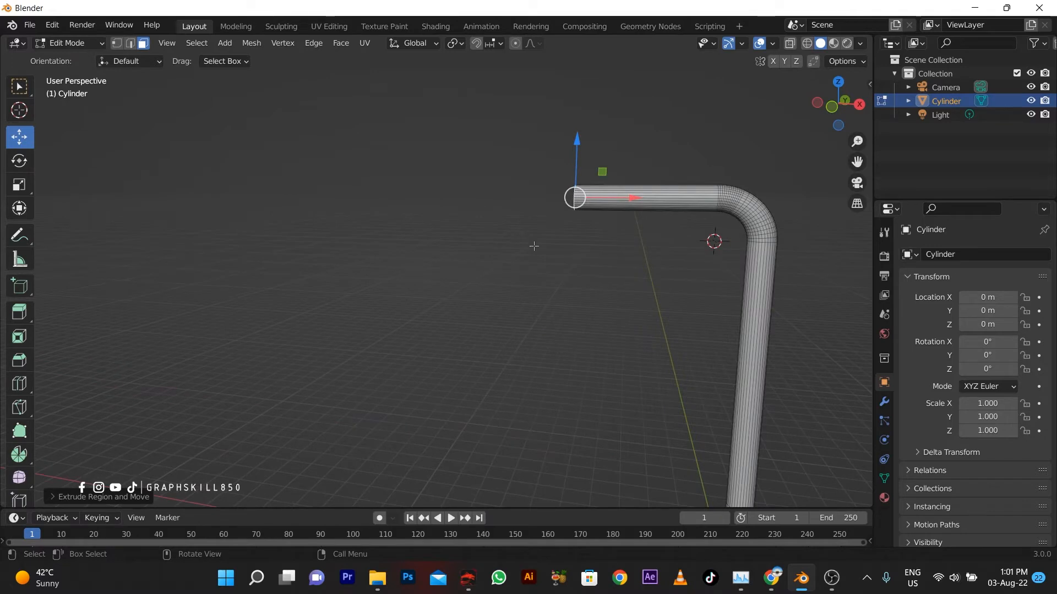
- Extrude the arm's end face about 2.2 m further along negative X and widen it by scaling along Y
key(e)
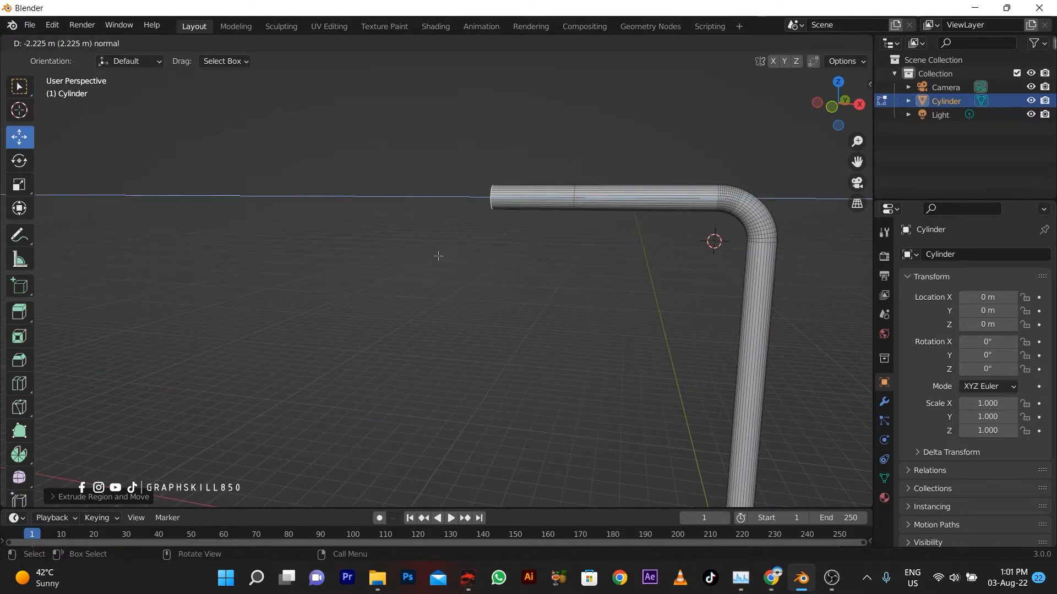
click(436, 255)
key(w)
middle_drag(459, 269, 514, 283)
key(s)
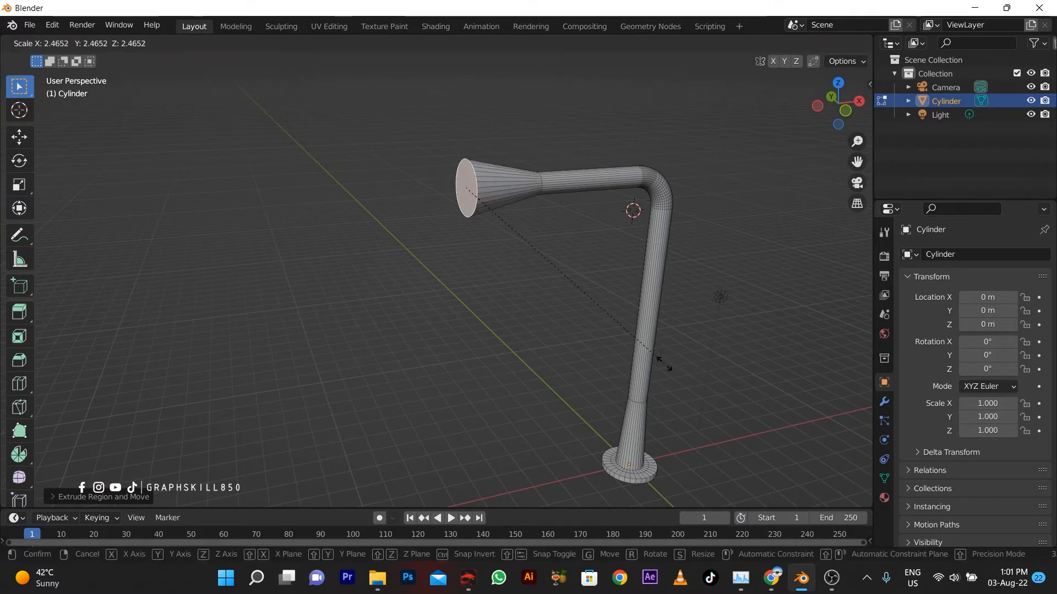
key(x)
key(y)
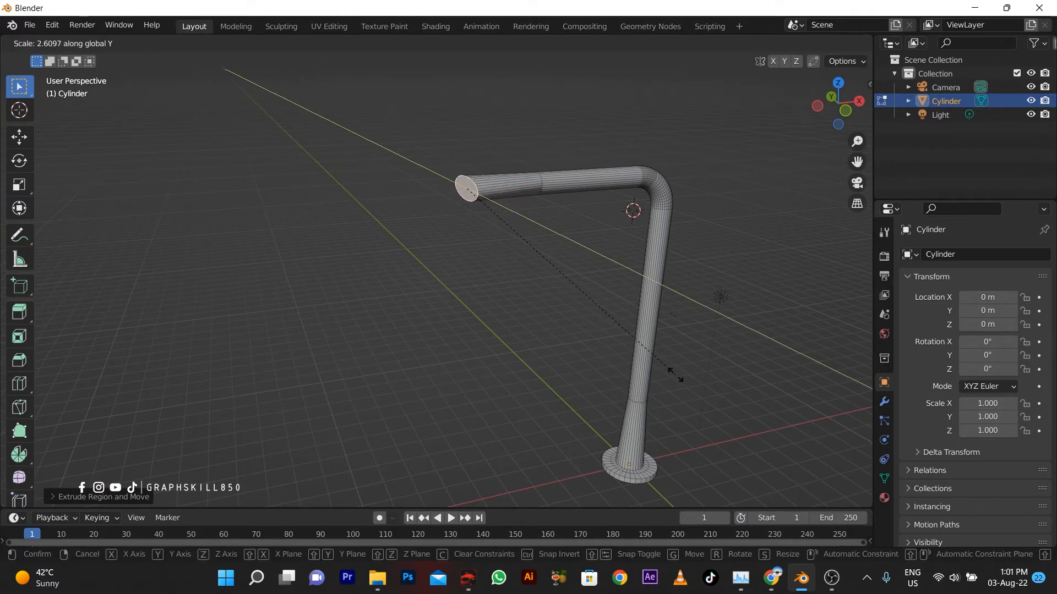
click(863, 382)
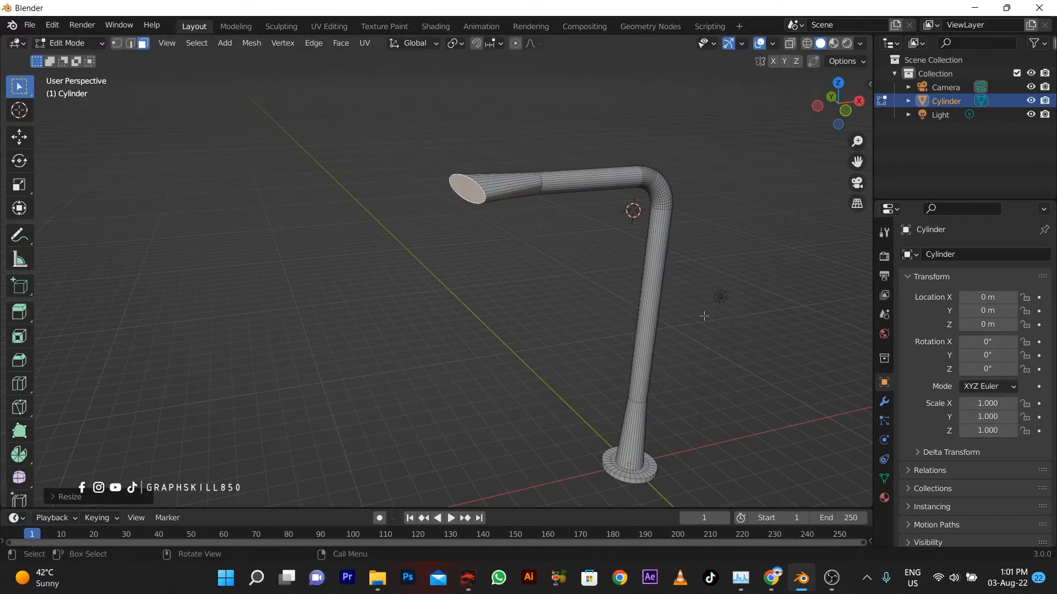
- Move the widened end face back along X toward the arm and extrude it outward to form the lamp head's body
middle_drag(471, 227, 1, 110)
click(25, 138)
drag(530, 194, 590, 203)
key(e)
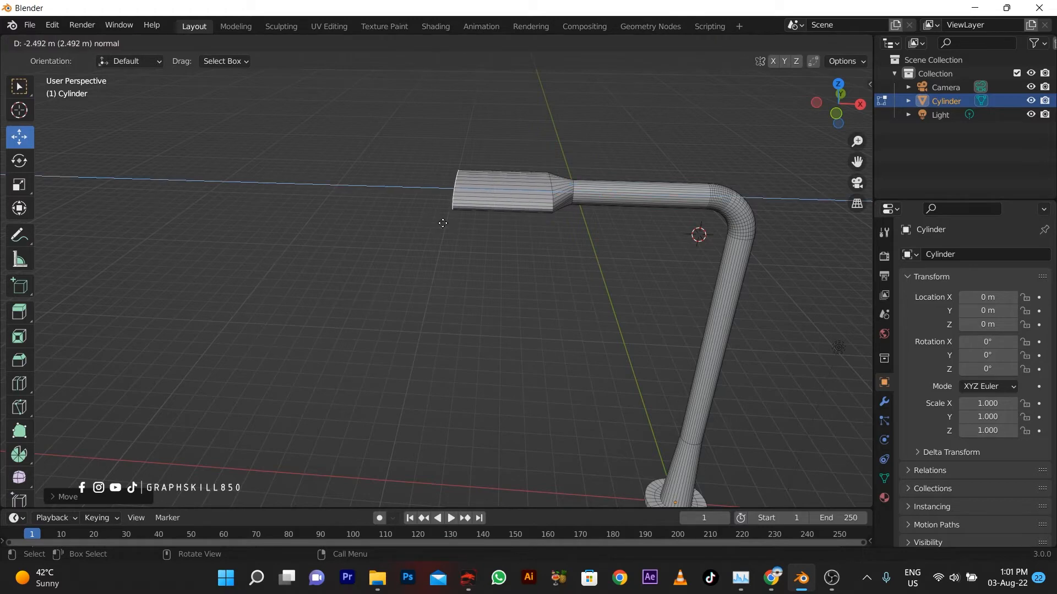
click(453, 227)
- Extrude the lamp head's end face about 0.7 m and shrink it, first along Y and again uniformly, into a tapered tip
key(e)
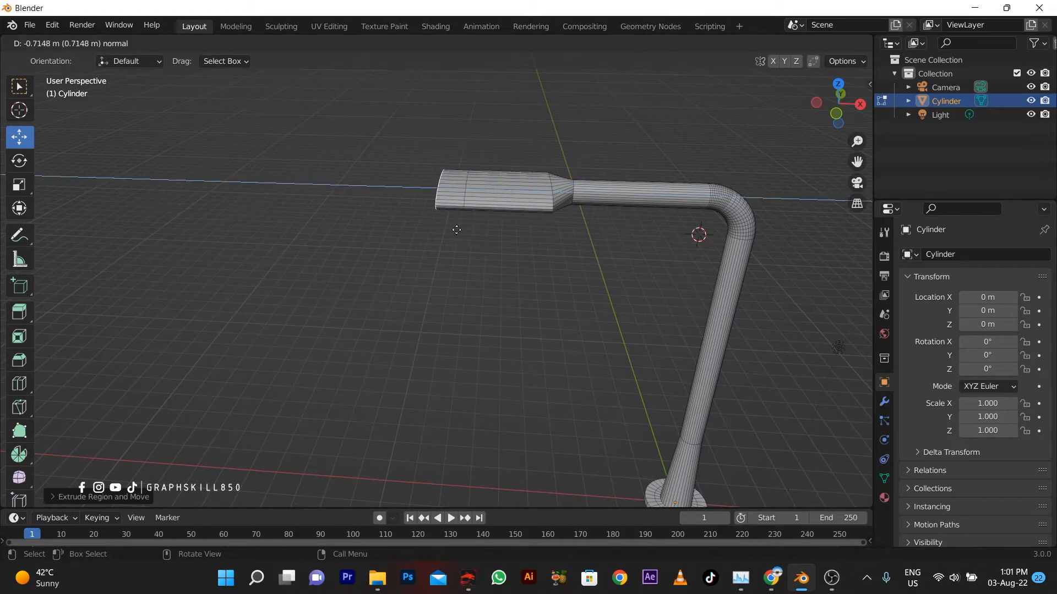
click(457, 229)
key(s)
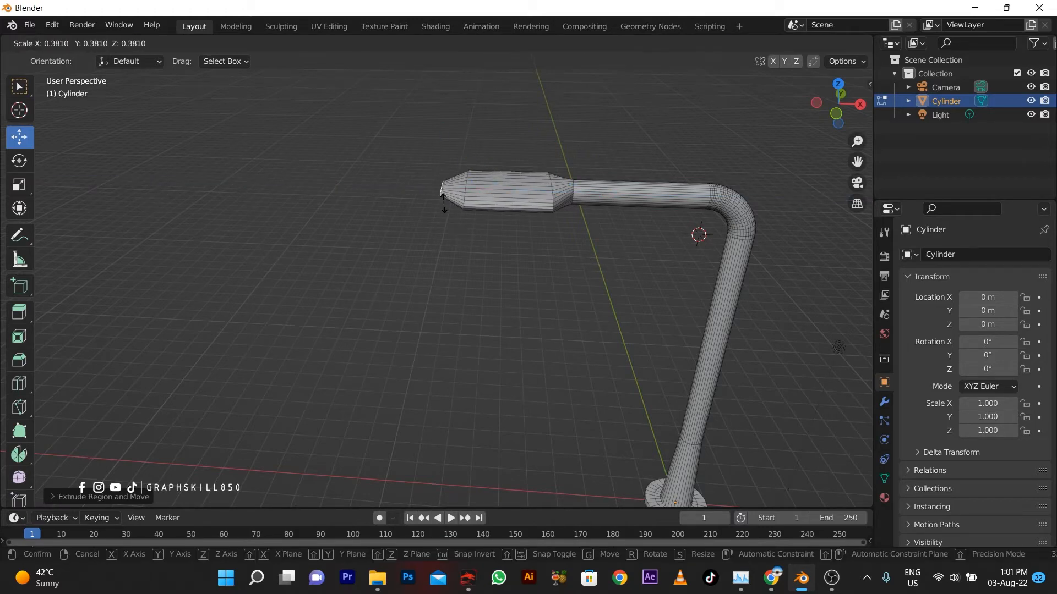
key(y)
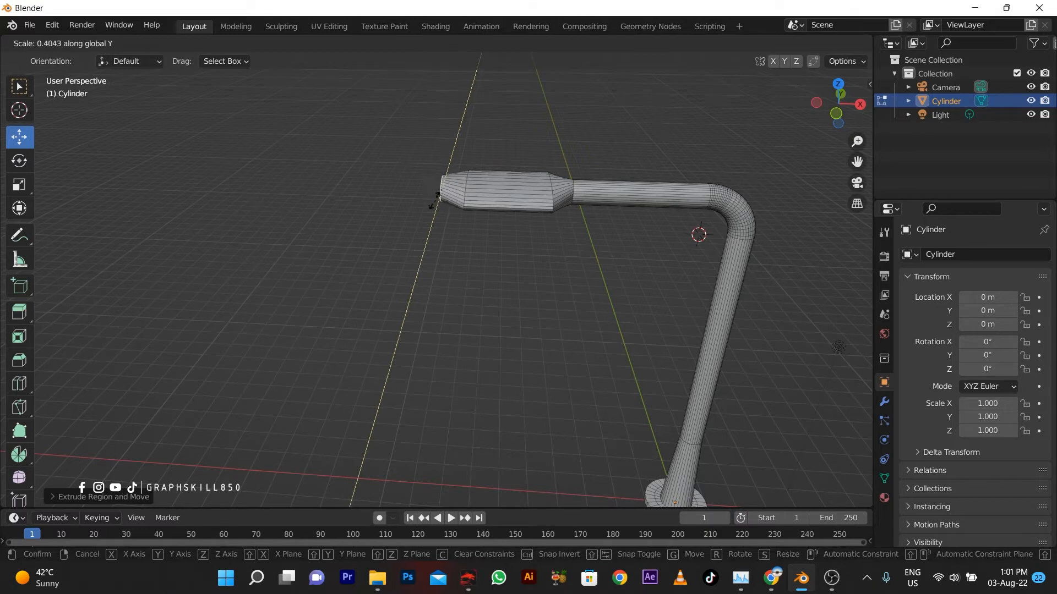
click(429, 220)
middle_drag(405, 247, 544, 272)
key(s)
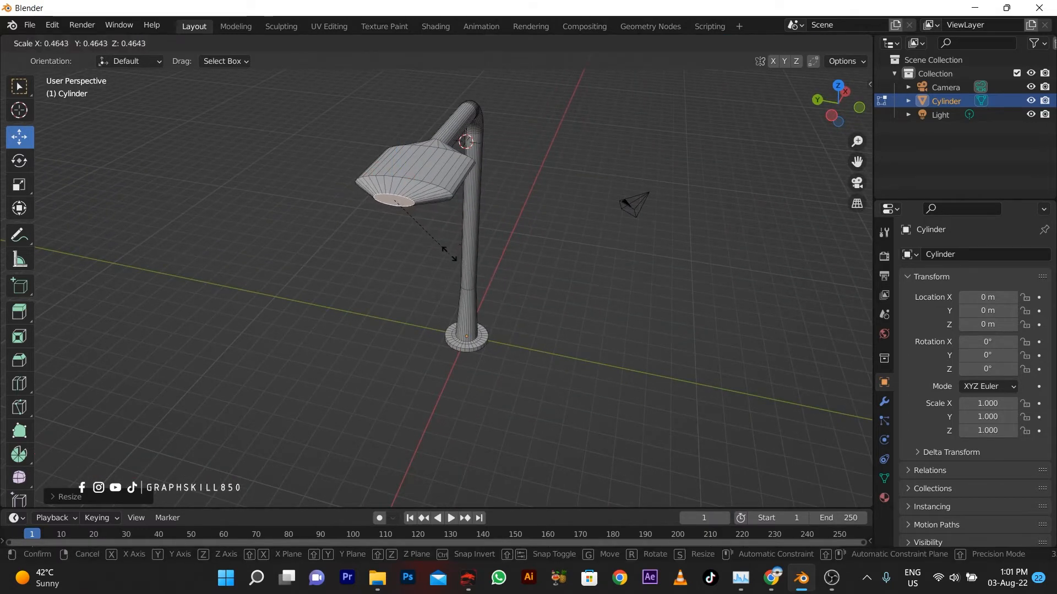
click(424, 225)
- Select the adjacent lengthwise faces on the lamp head's underside and inset them about 0.12 m
middle_drag(413, 237, 319, 103)
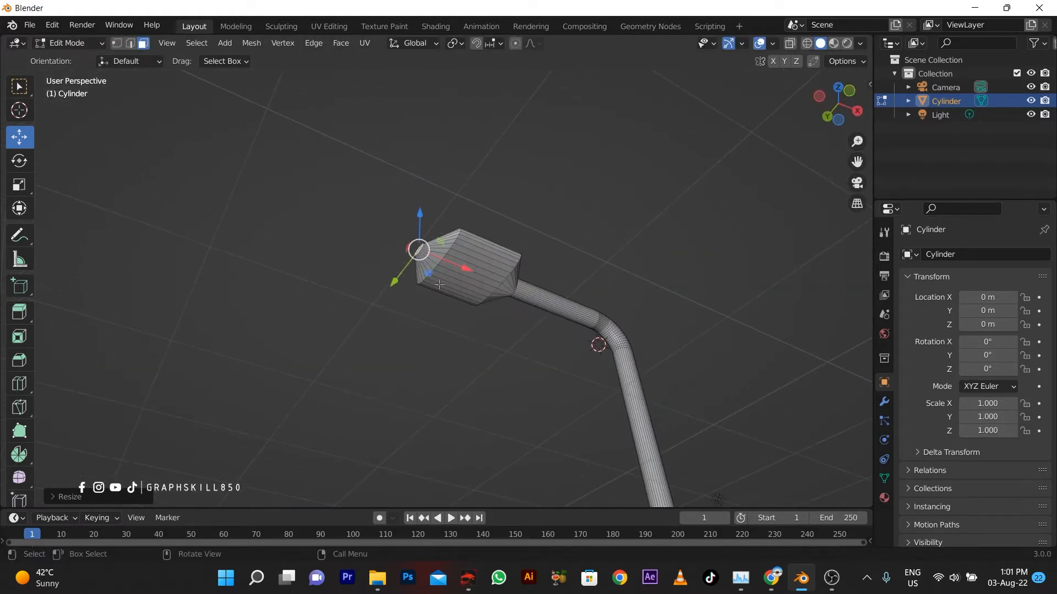
scroll(439, 285, up, 2)
click(484, 259)
alt+click(465, 280)
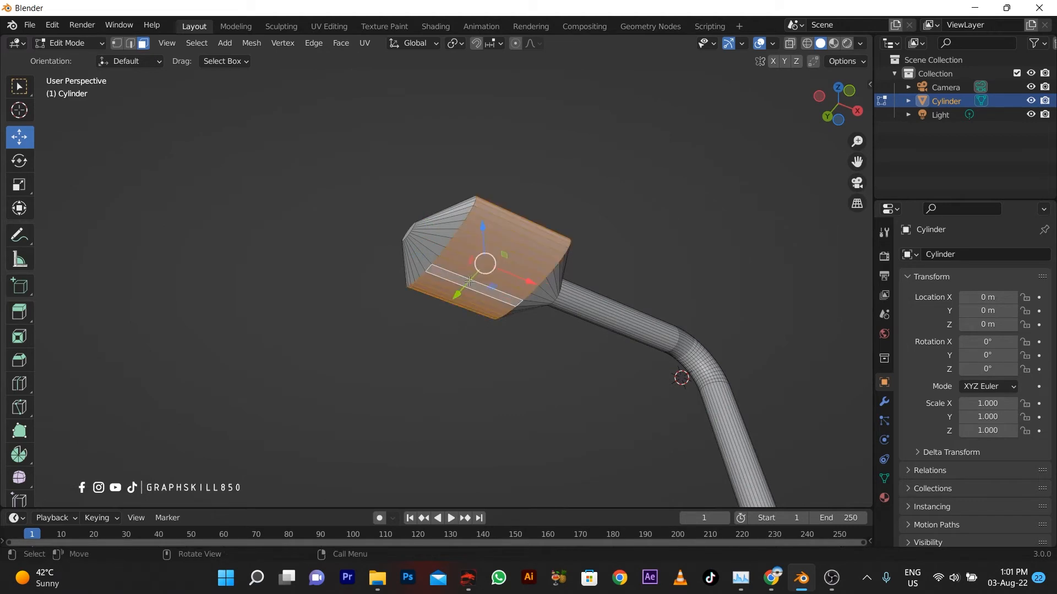
scroll(455, 309, up, 1)
middle_drag(452, 316, 468, 274)
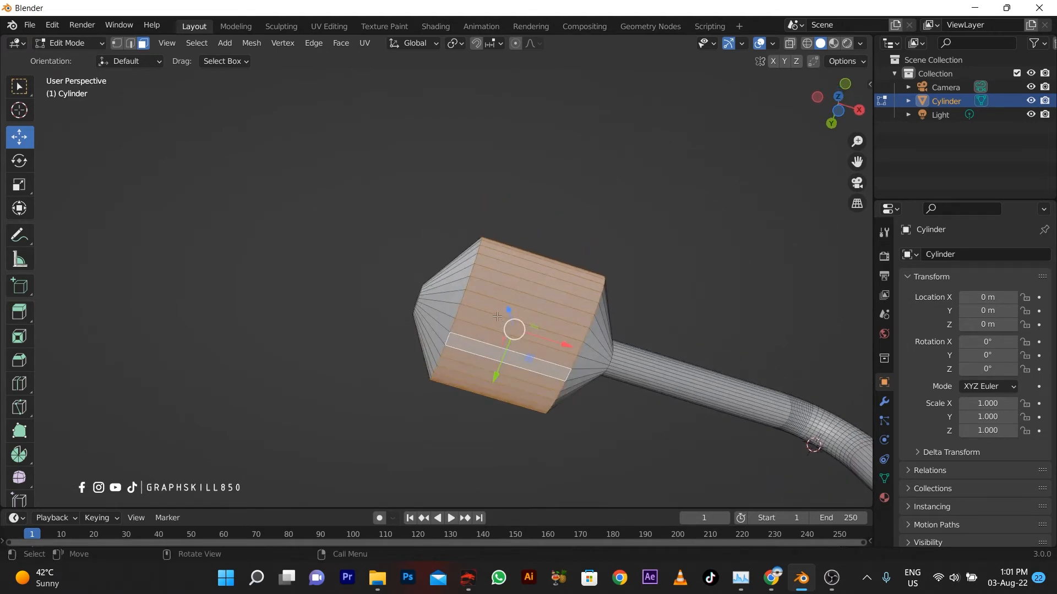
click(501, 323)
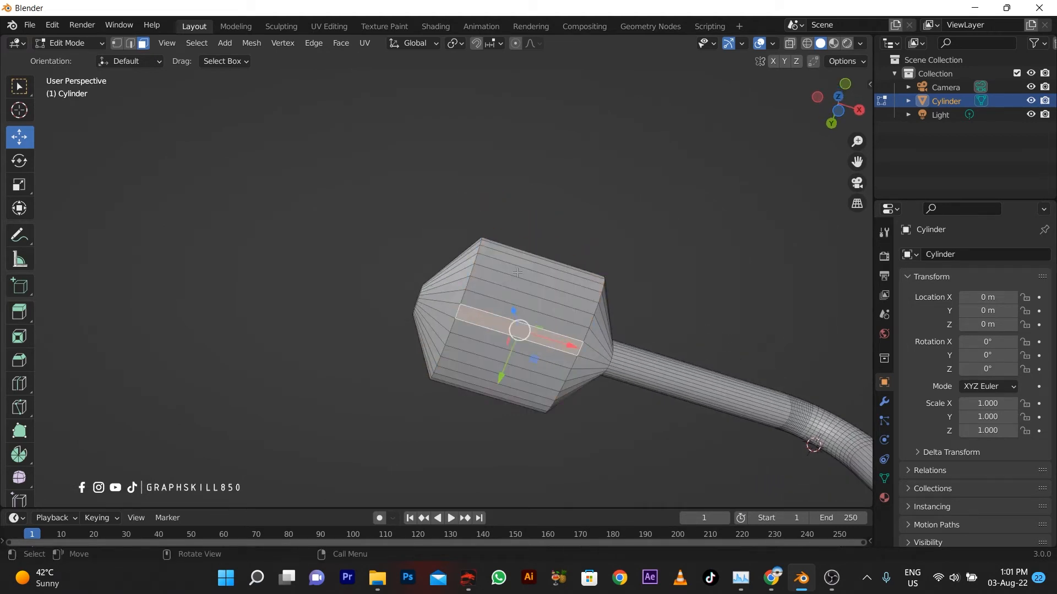
drag(517, 273, 494, 388)
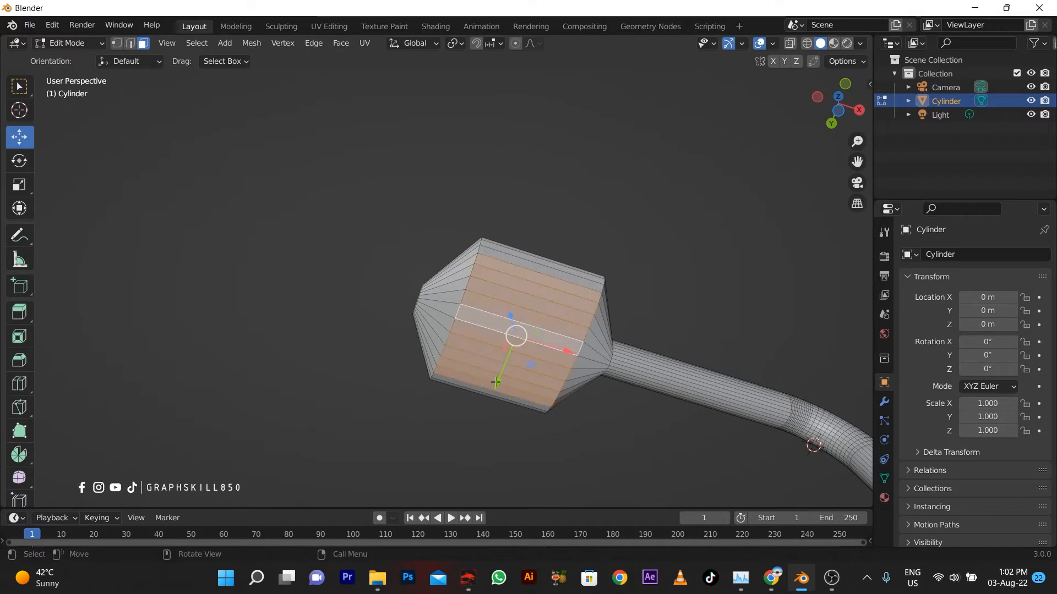
key(i)
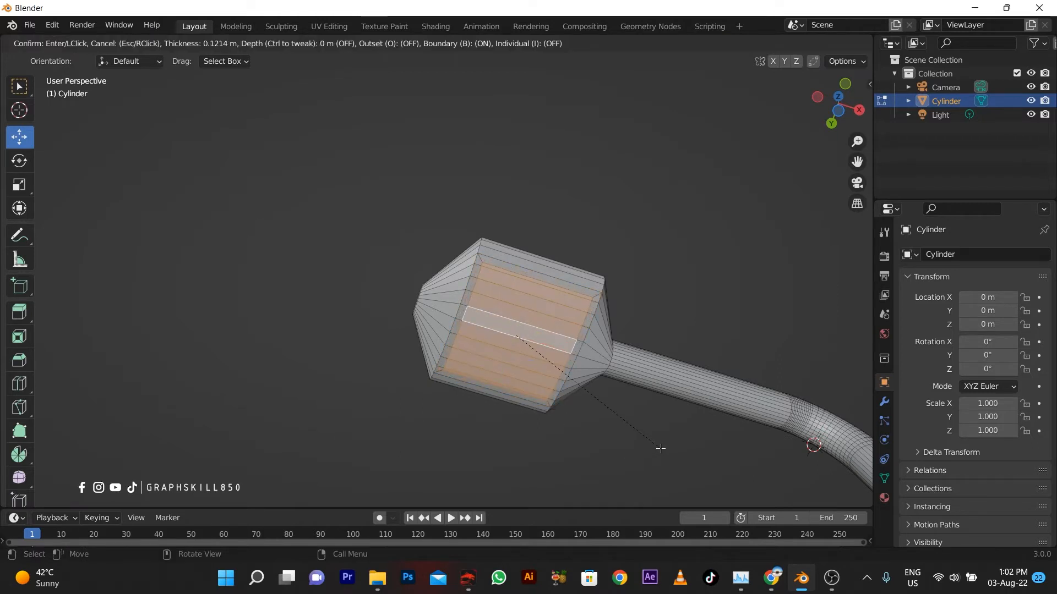
click(661, 448)
- Extrude the inset underside faces slightly upward into the lamp head to form a shallow recess
middle_drag(524, 385, 489, 424)
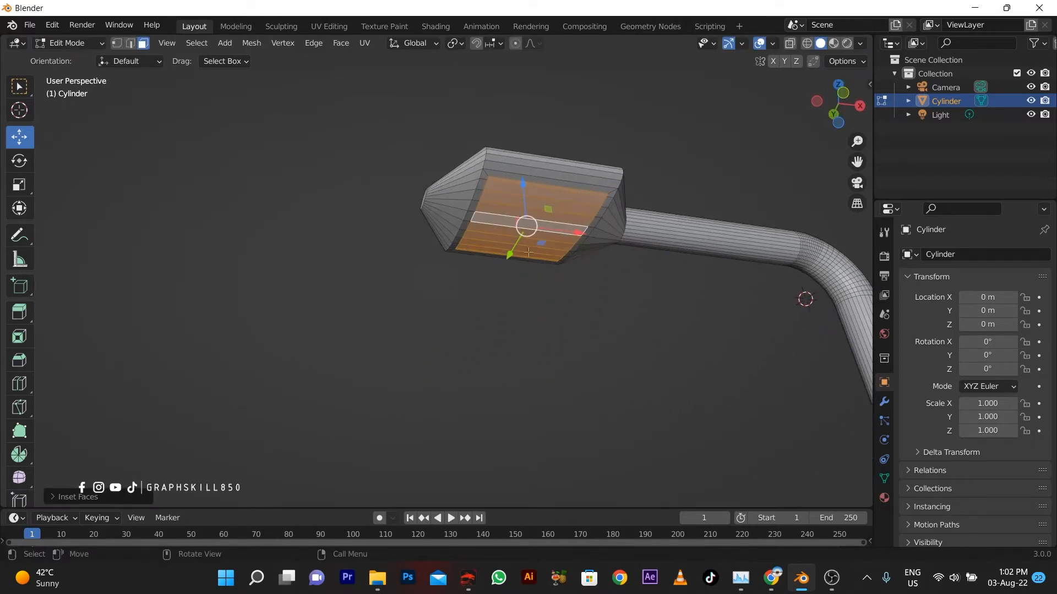
middle_drag(526, 257, 557, 175)
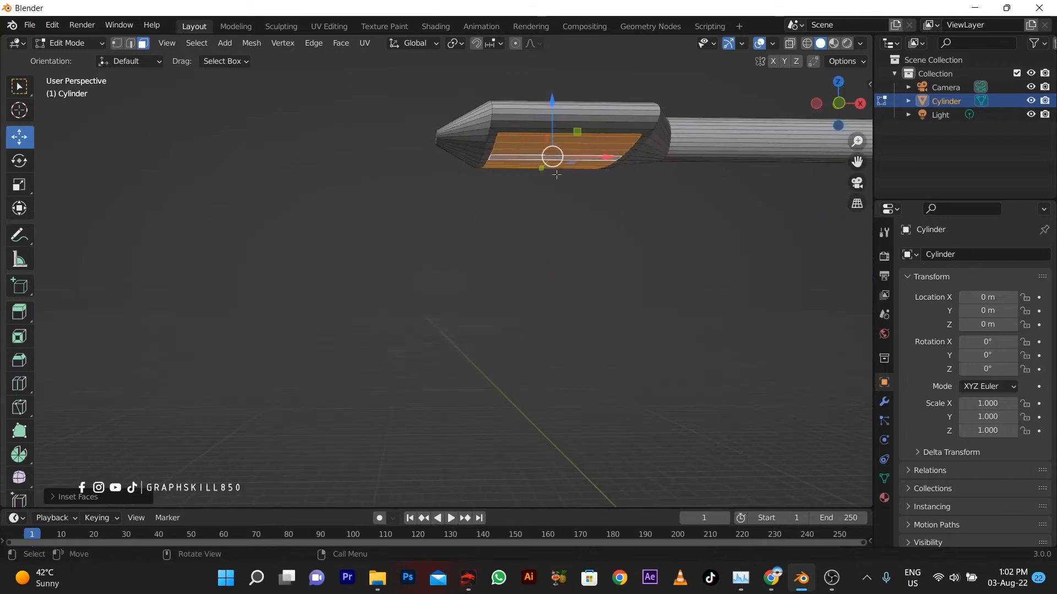
key(e)
click(553, 137)
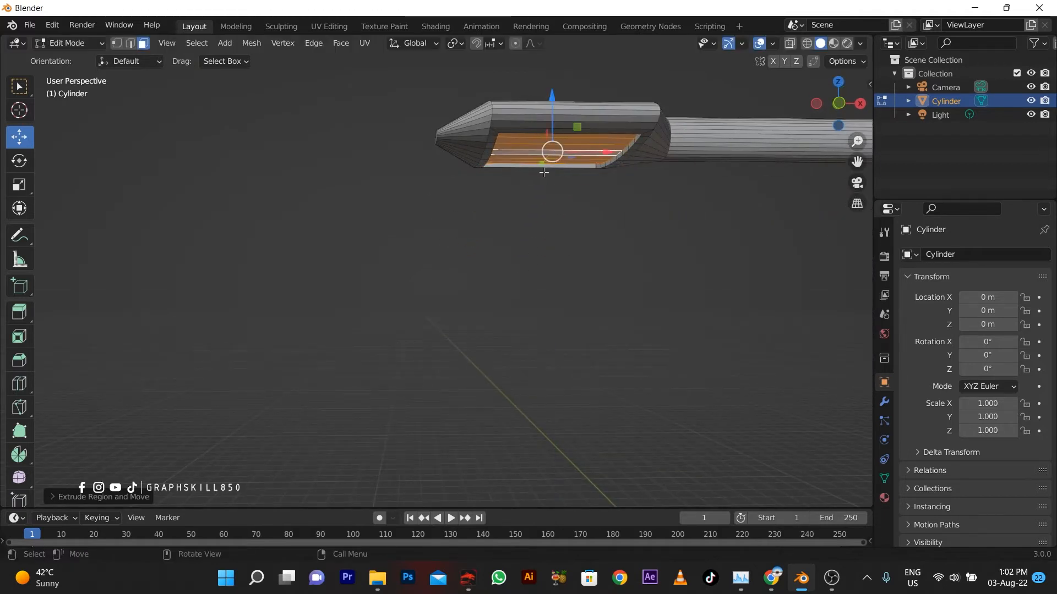
mouse_move(553, 138)
middle_down()
mouse_move(554, 176)
mouse_move(556, 147)
middle_up()
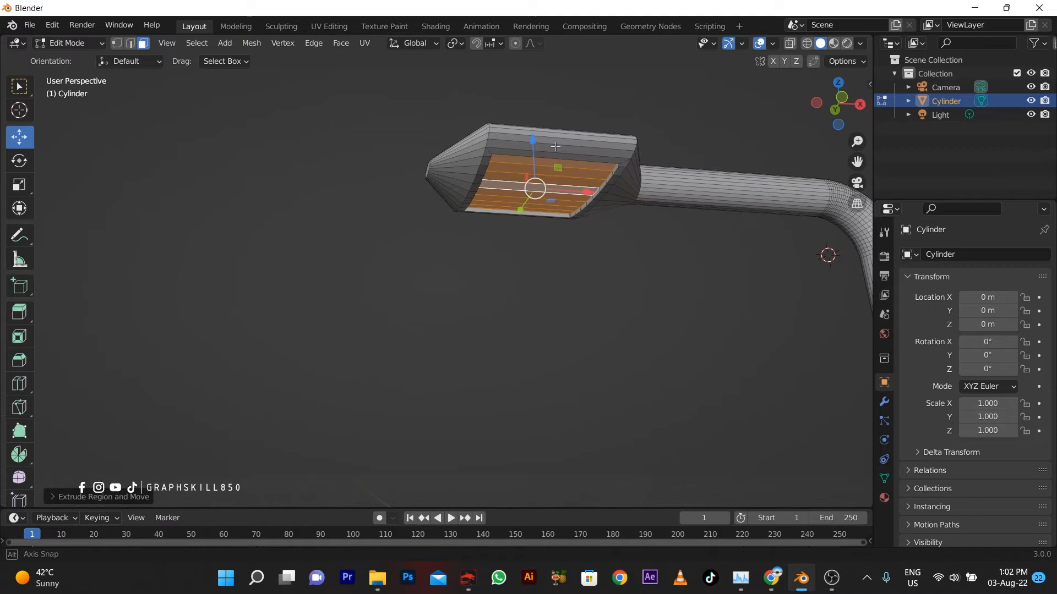
- Inset the recessed faces slightly and extrude them downward to form a protruding light panel under the lamp head
key(i)
click(639, 320)
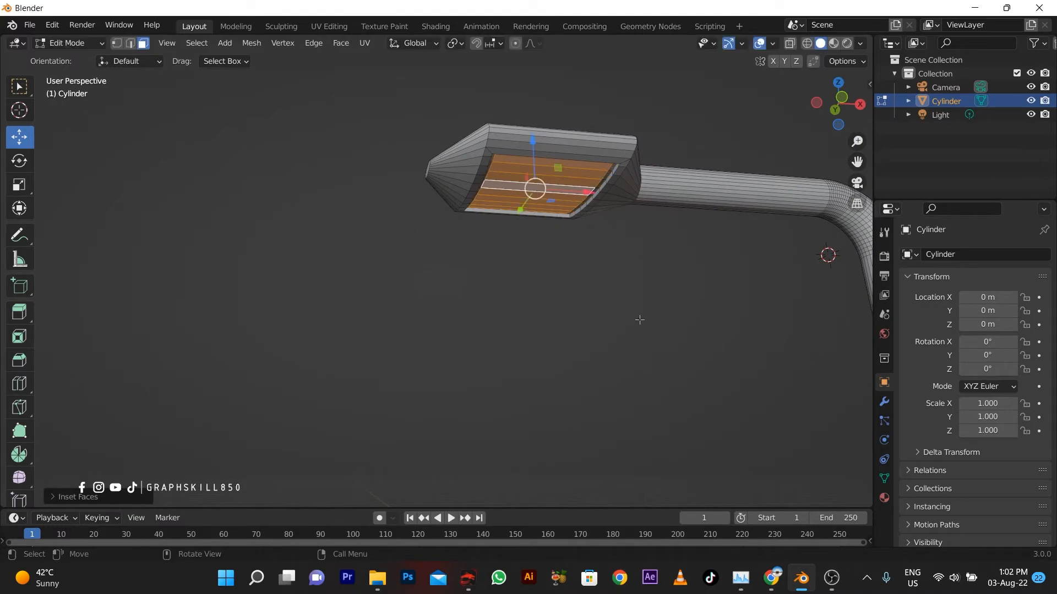
key(e)
click(642, 331)
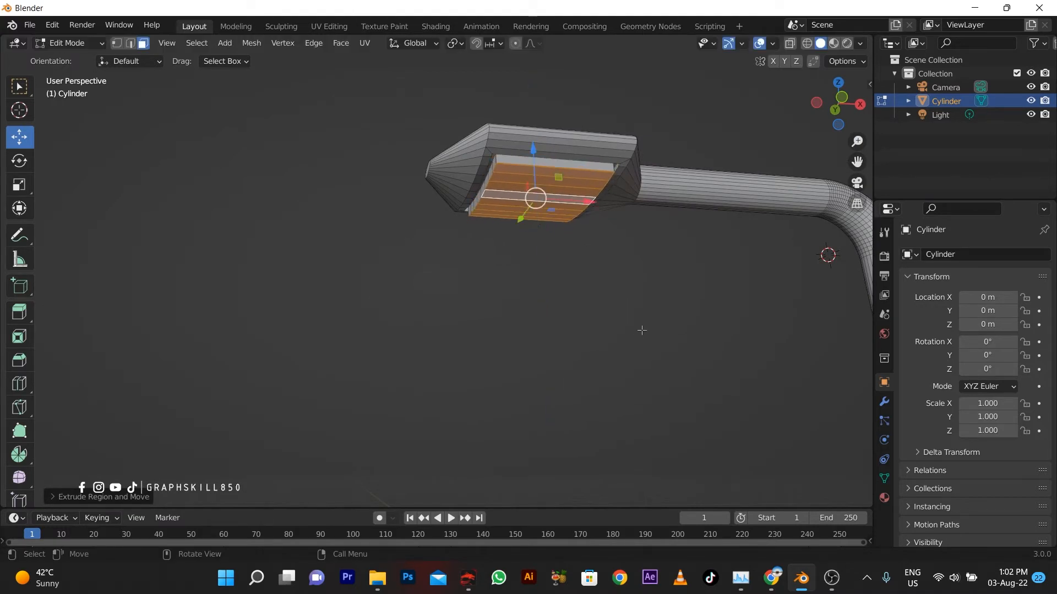
key(ctrl+b)
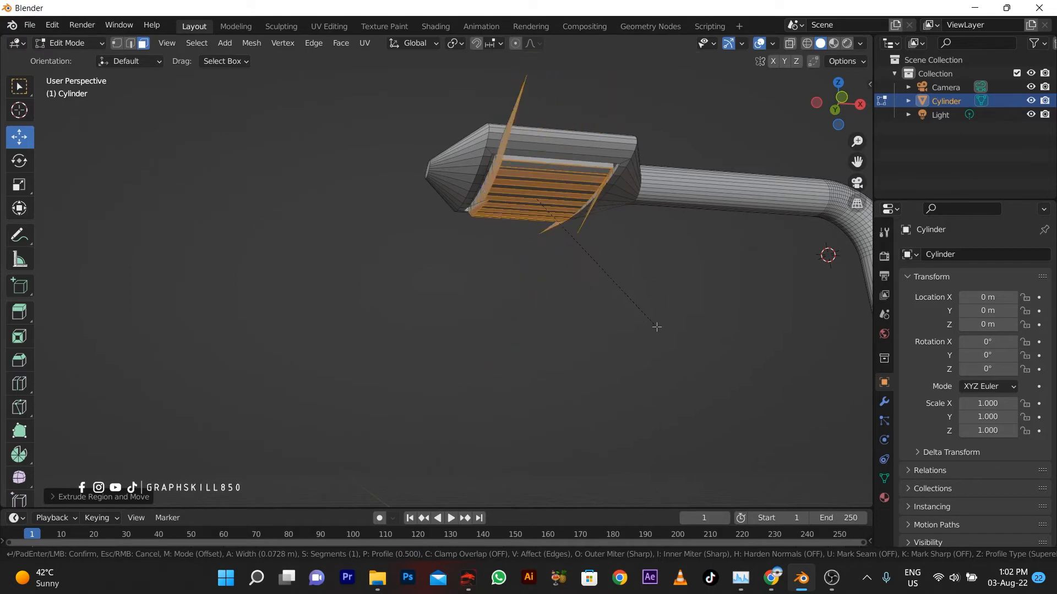
right_click(638, 314)
- Raise a lengthwise face on top of the lamp head along Z with proportional editing, and return to Object Mode
middle_drag(637, 315, 505, 164)
click(521, 238)
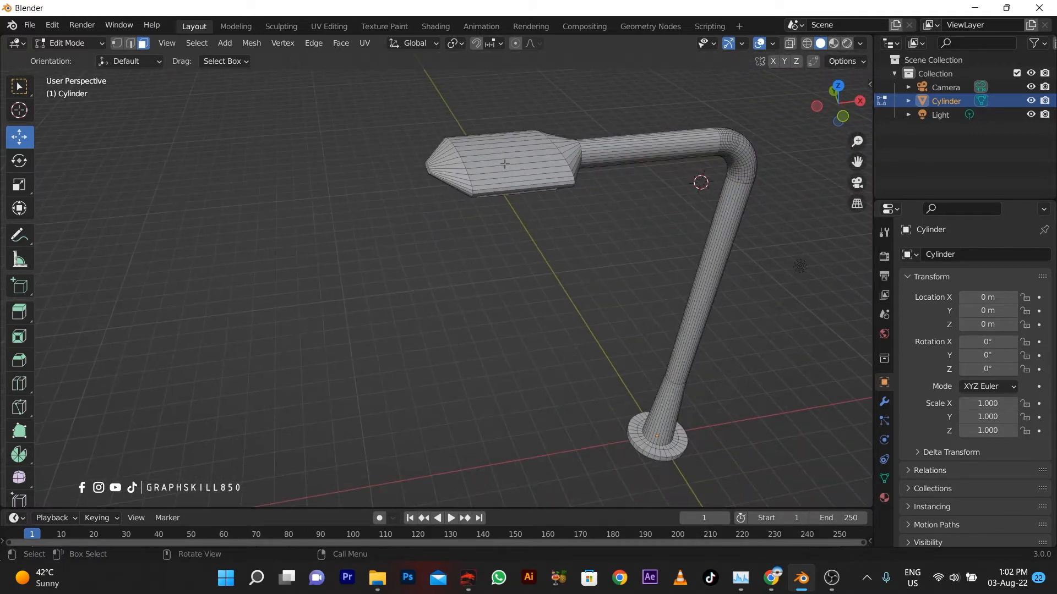
alt+click(504, 164)
middle_drag(522, 226, 517, 176)
scroll(516, 176, down, 5)
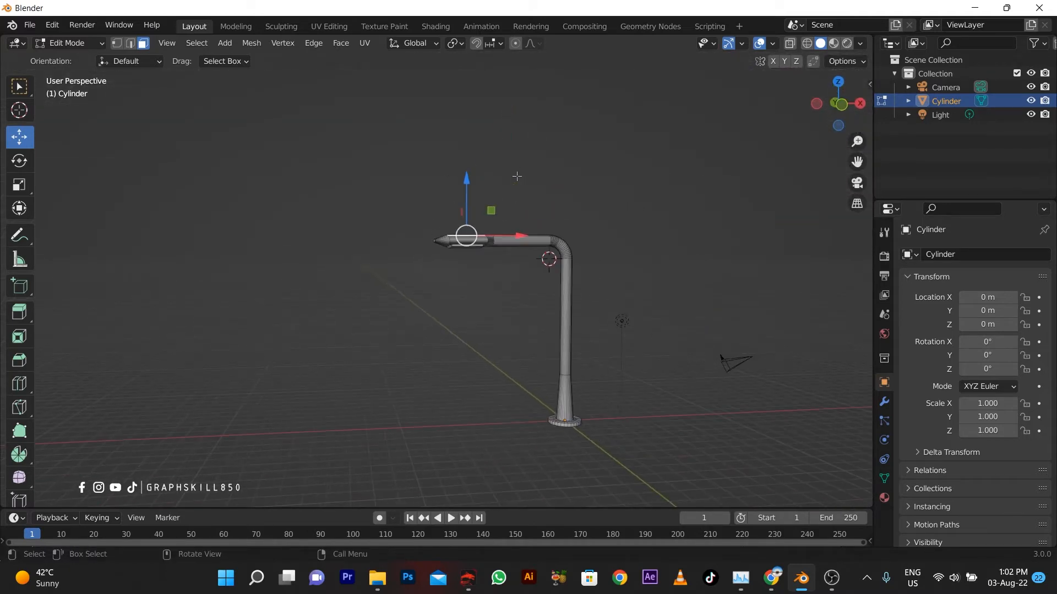
key(Tab)
middle_drag(502, 284, 503, 238)
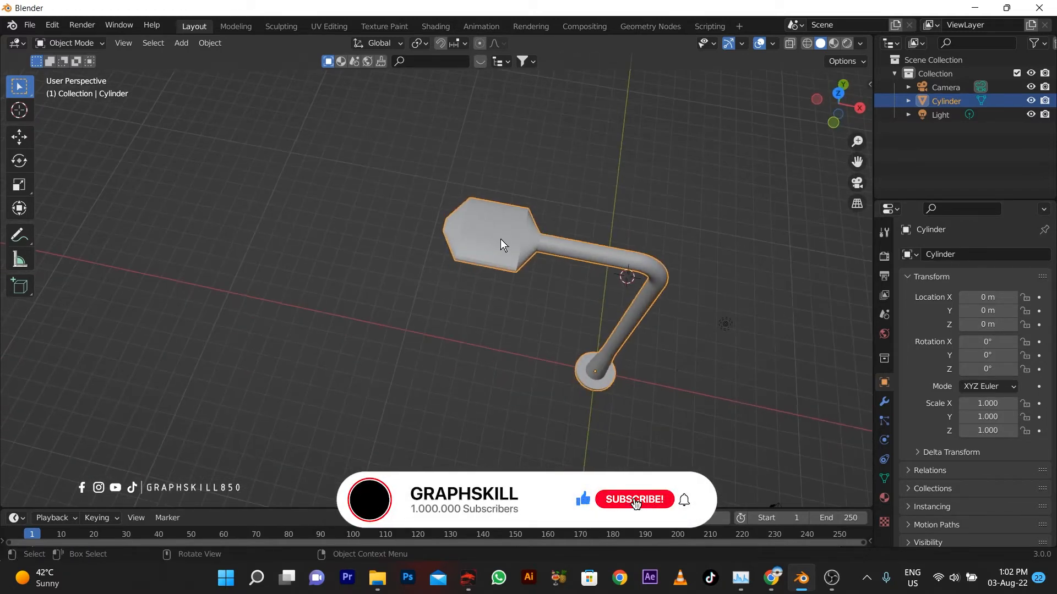
scroll(489, 220, up, 2)
scroll(489, 220, up, 1)
key(Tab)
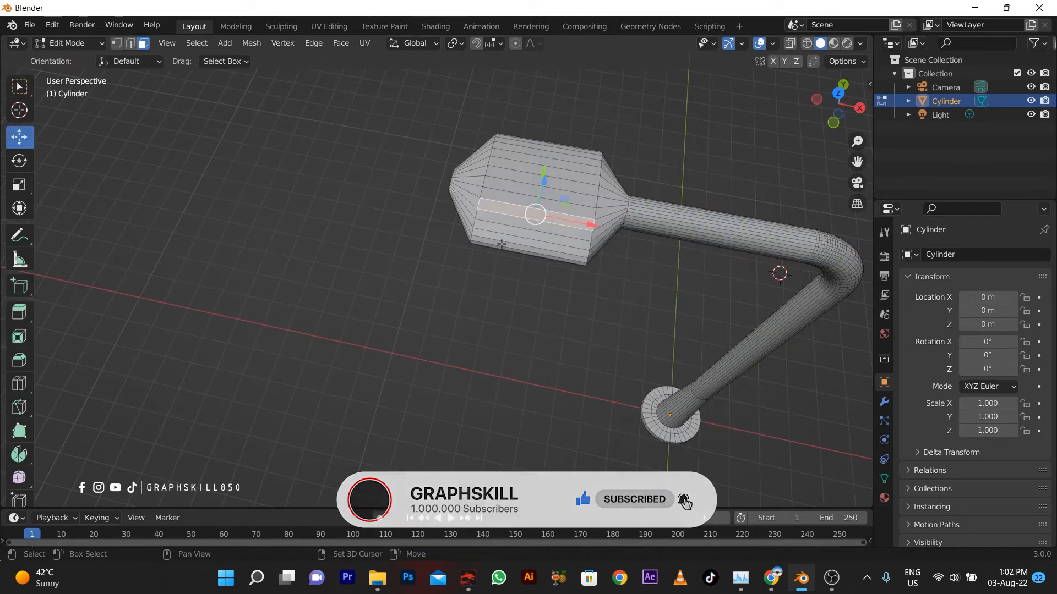
scroll(546, 195, up, 1)
shift+middle_drag(546, 195, 523, 50)
drag(506, 132, 508, 116)
scroll(511, 138, down, 3)
middle_drag(518, 193, 591, 168)
key(Tab)
- Add a Subdivision Surface modifier to the street lamp
double_click(952, 255)
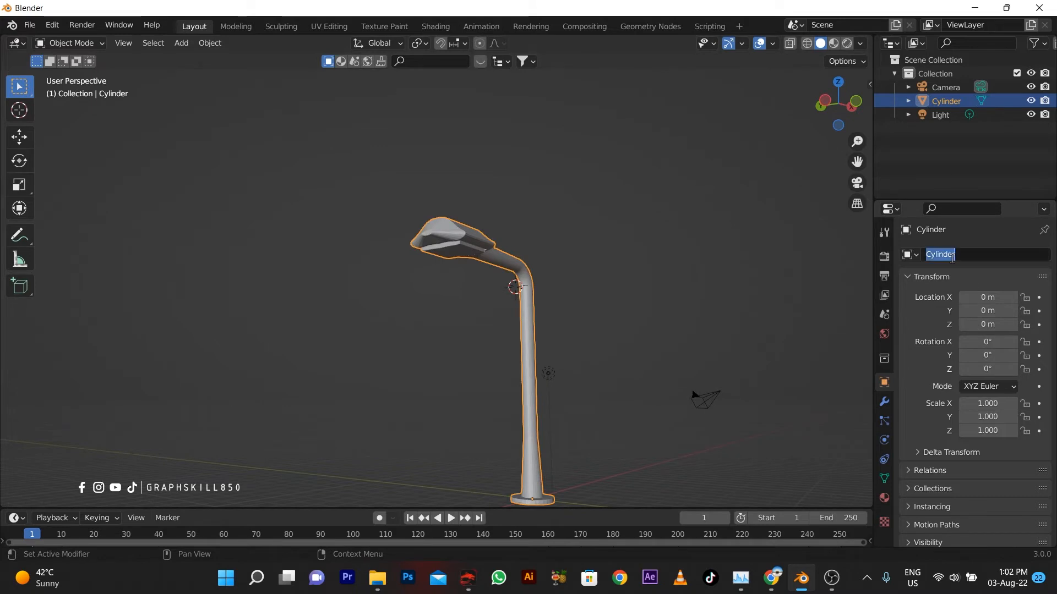
click(884, 402)
click(884, 402)
click(926, 254)
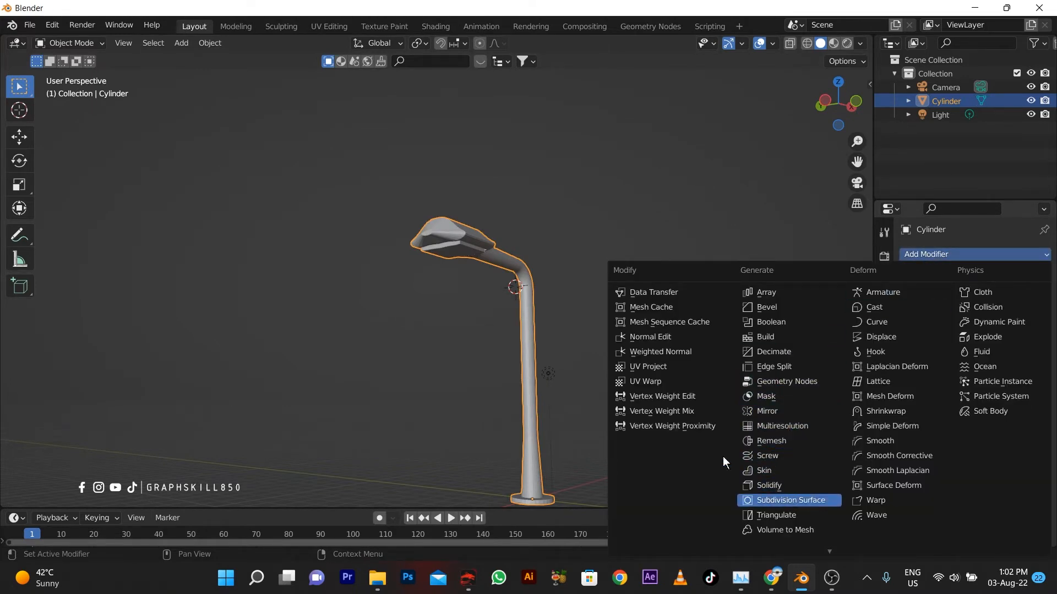
click(784, 501)
- Set the Subdivision modifier's viewport level to 5
middle_drag(604, 336, 518, 385)
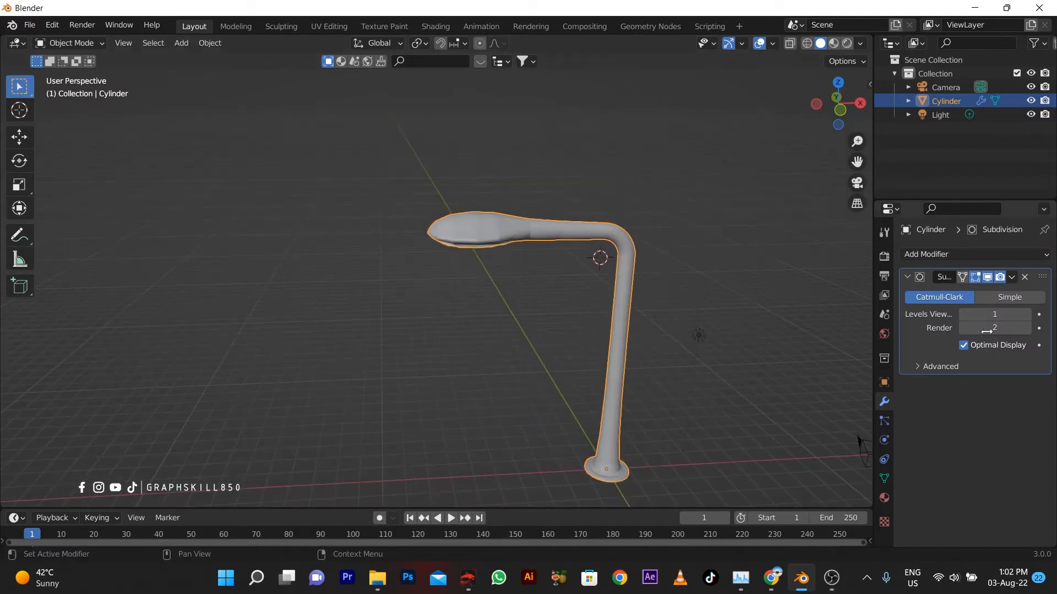
double_click(1023, 314)
key(Return)
click(1028, 314)
click(1028, 315)
click(1028, 314)
scroll(506, 330, down, 1)
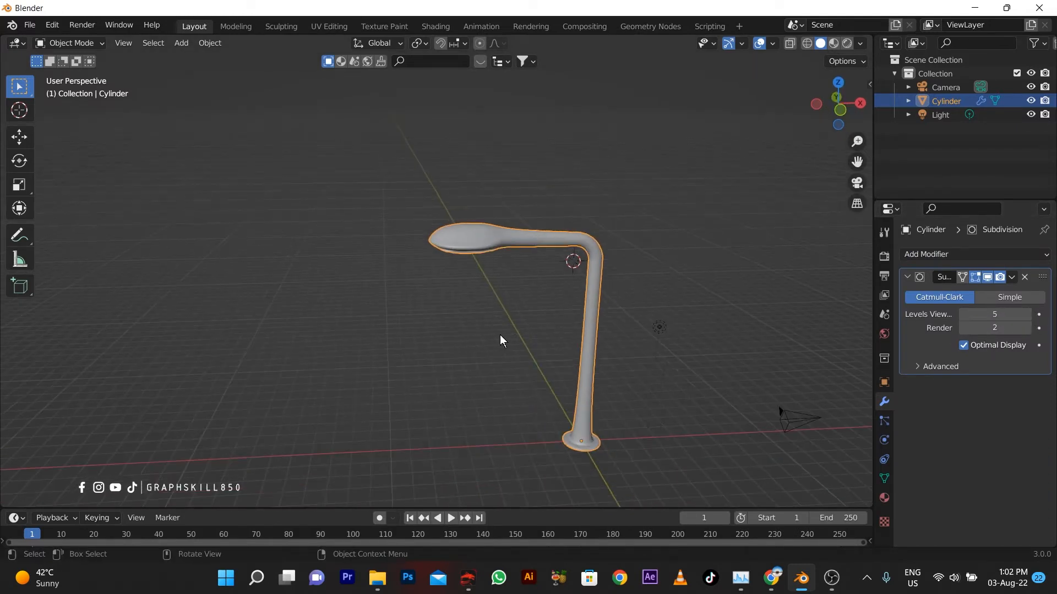
- In Edit Mode, use wireframe shading without X-ray and front view to select the upper pole, arm and lamp head and move them up along Z
click(481, 330)
middle_drag(481, 330, 448, 313)
key(Tab)
drag(678, 181, 403, 304)
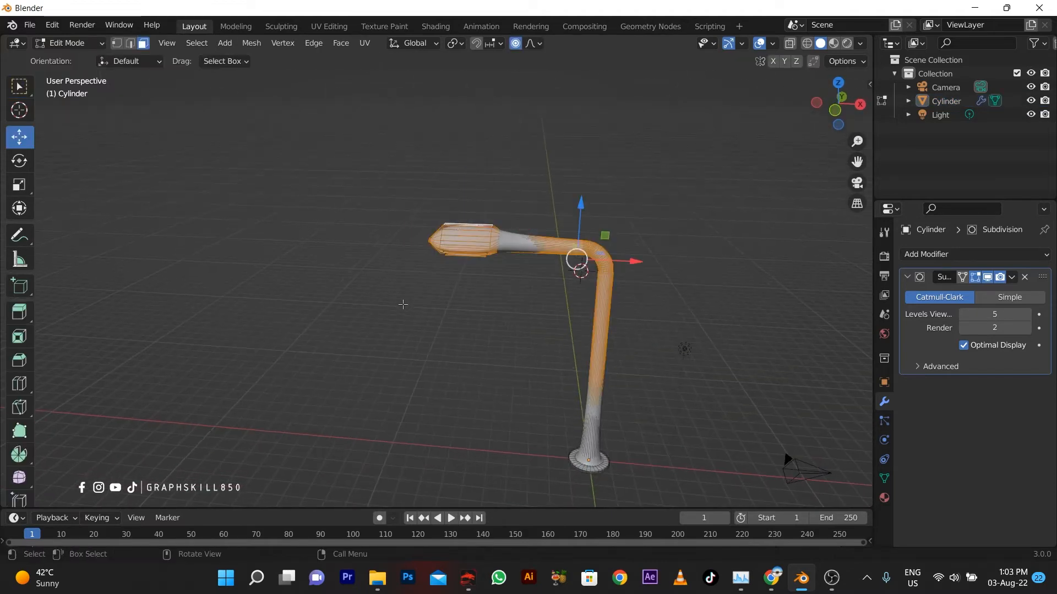
click(806, 45)
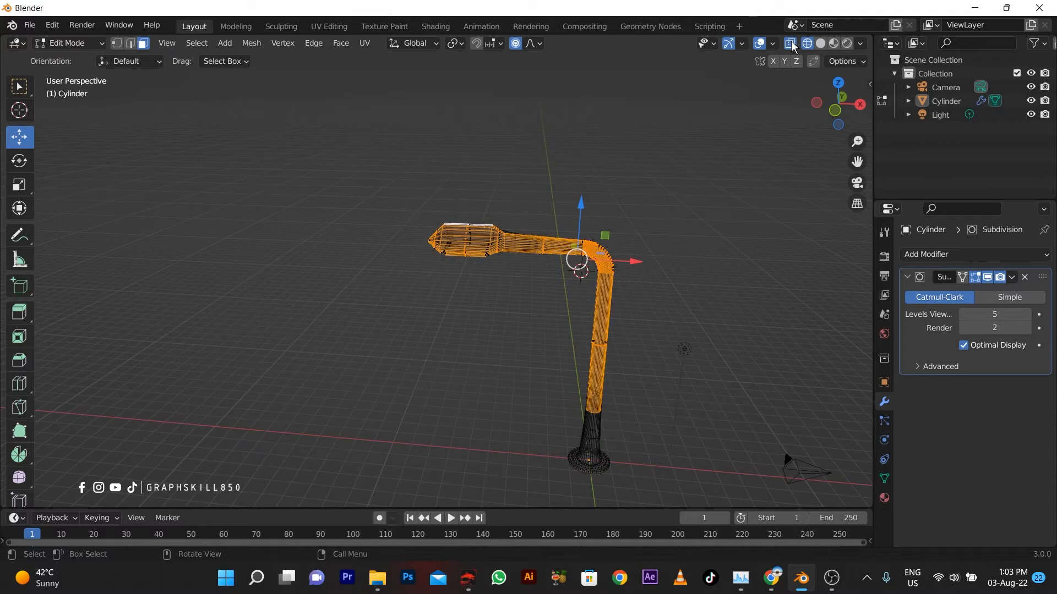
click(790, 44)
drag(718, 124, 363, 304)
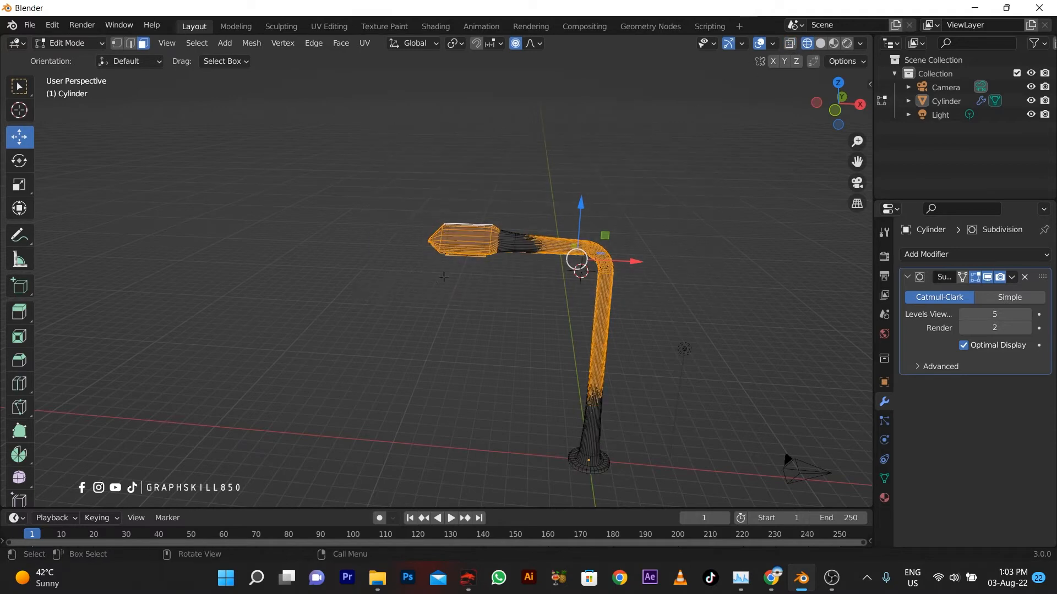
key(KP_1)
drag(722, 164, 342, 308)
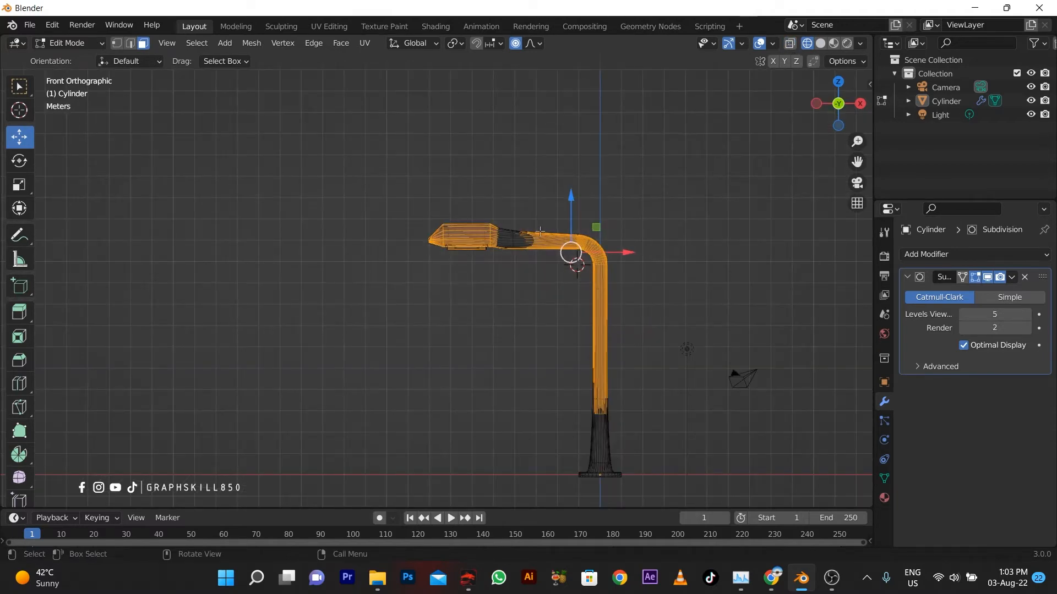
drag(566, 220, 556, 135)
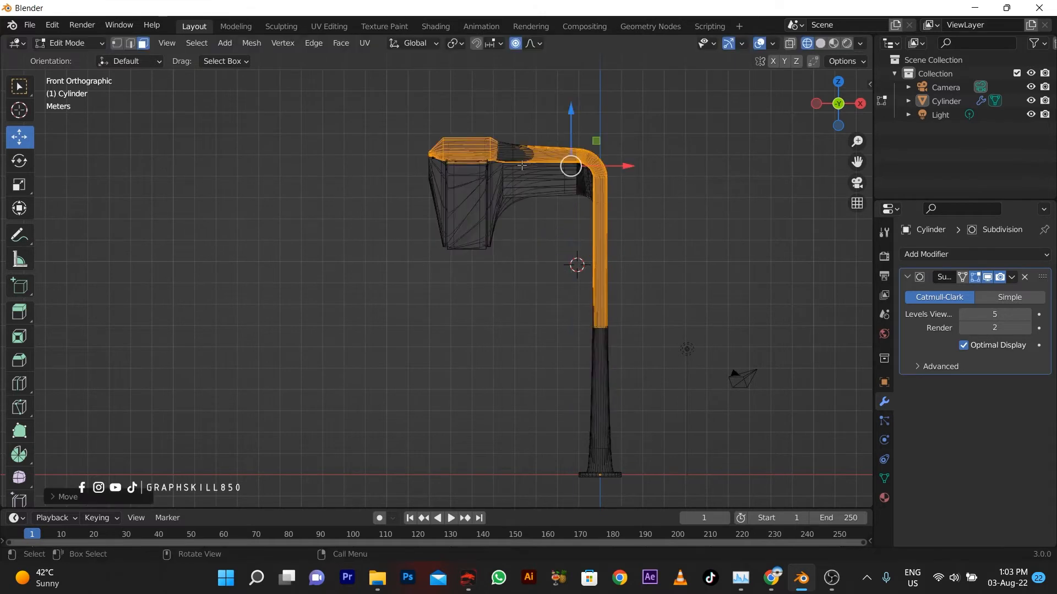
- With X-ray enabled, select the lamp's bend, arm and head, raise them about 4.8 m along Z, and return to Object Mode
click(336, 193)
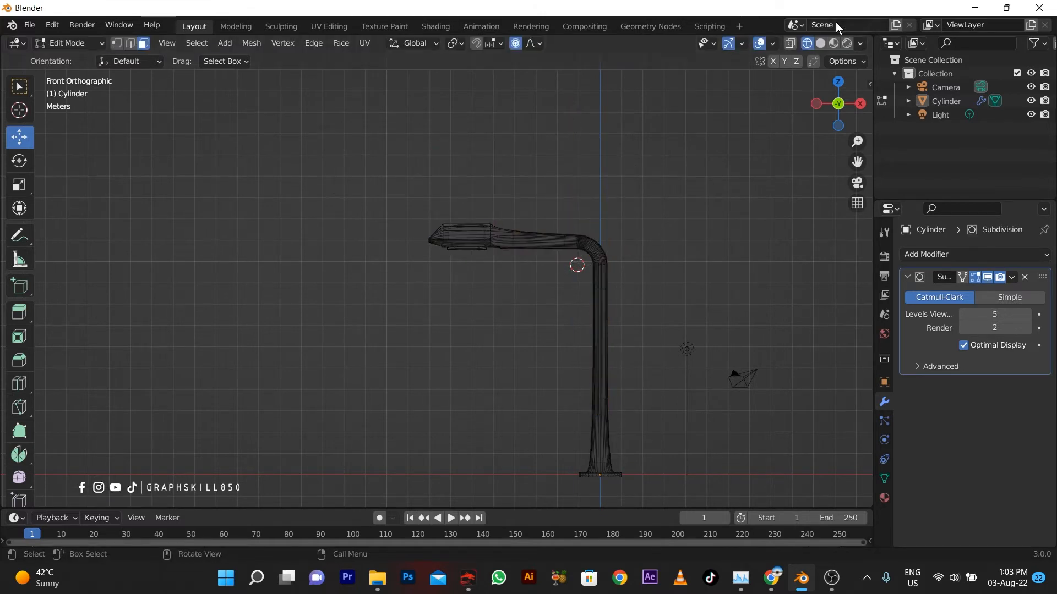
drag(282, 123, 650, 300)
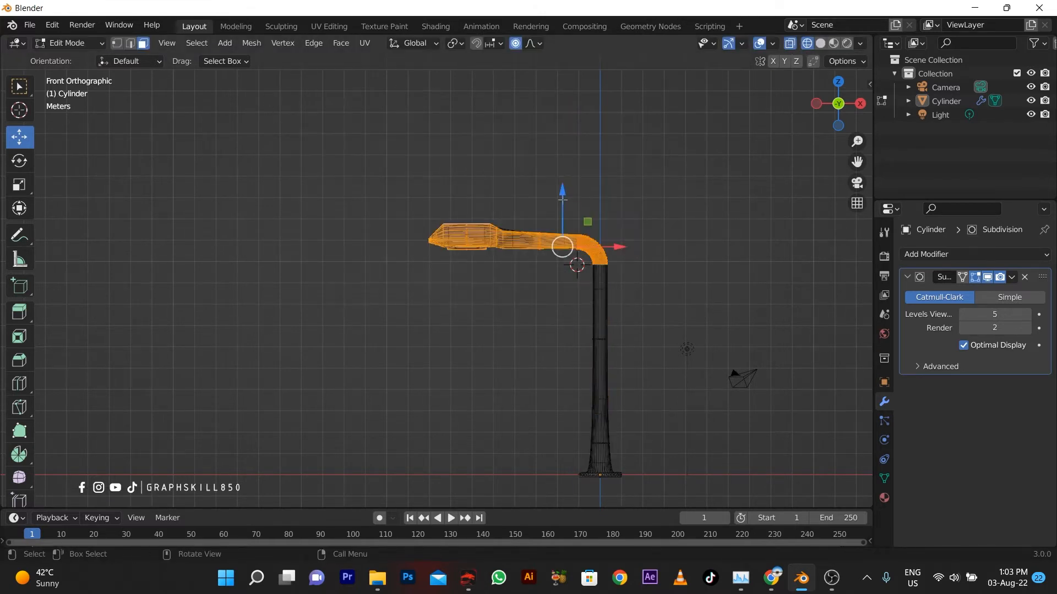
key(g)
key(z)
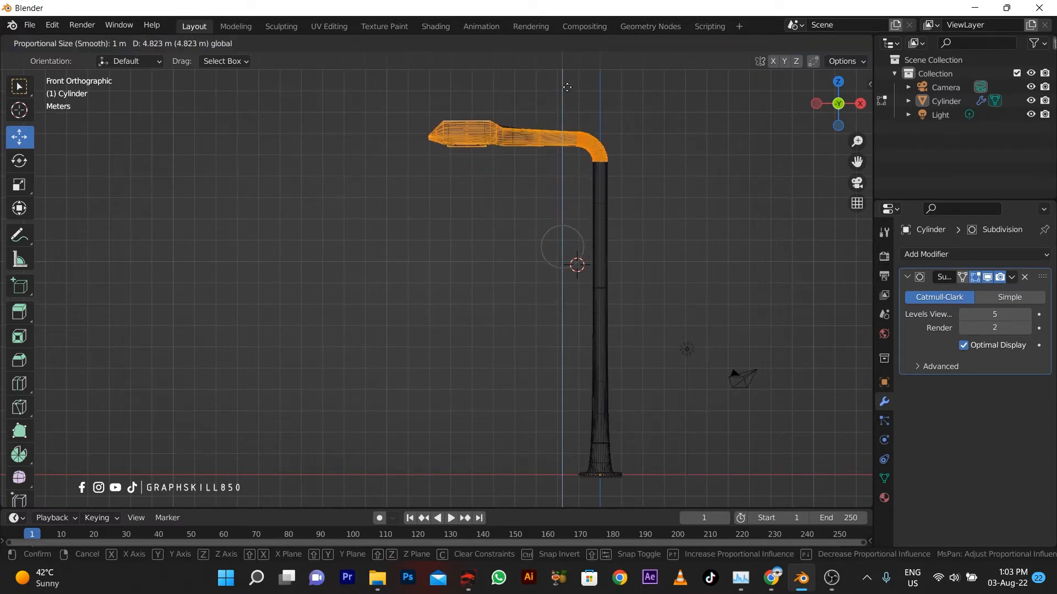
click(567, 88)
key(Tab)
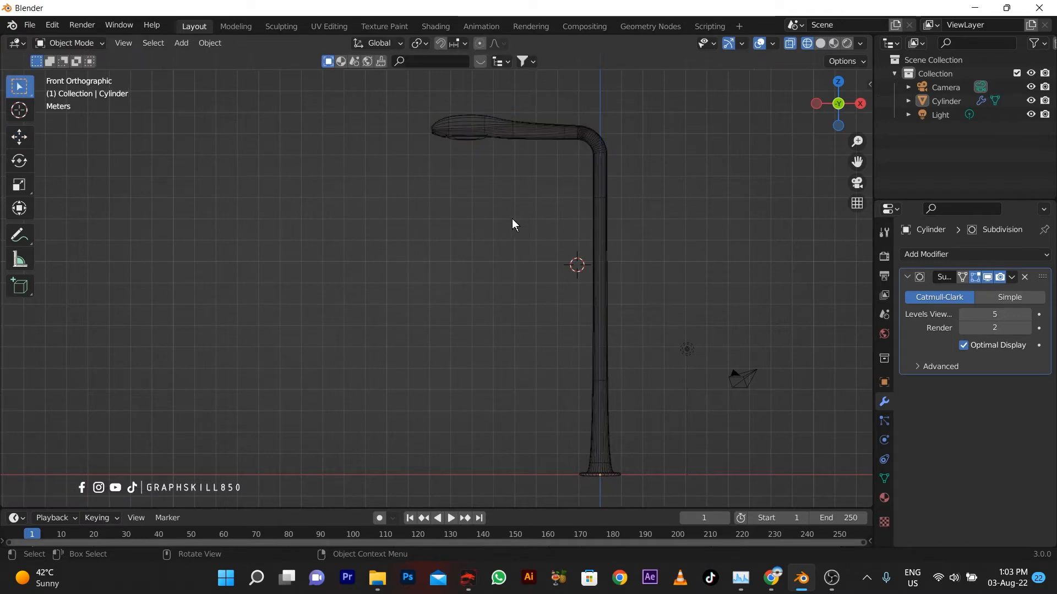
- Switch the viewport from wireframe to Material Preview shading to show the whole street lamp
middle_drag(512, 219, 451, 226)
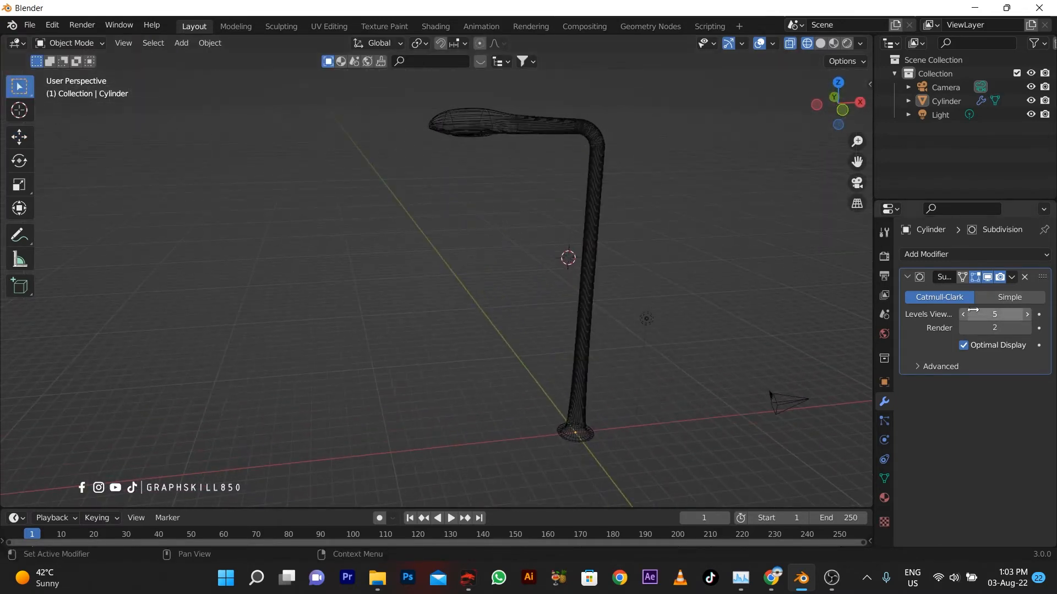
click(824, 41)
click(834, 44)
scroll(513, 237, down, 3)
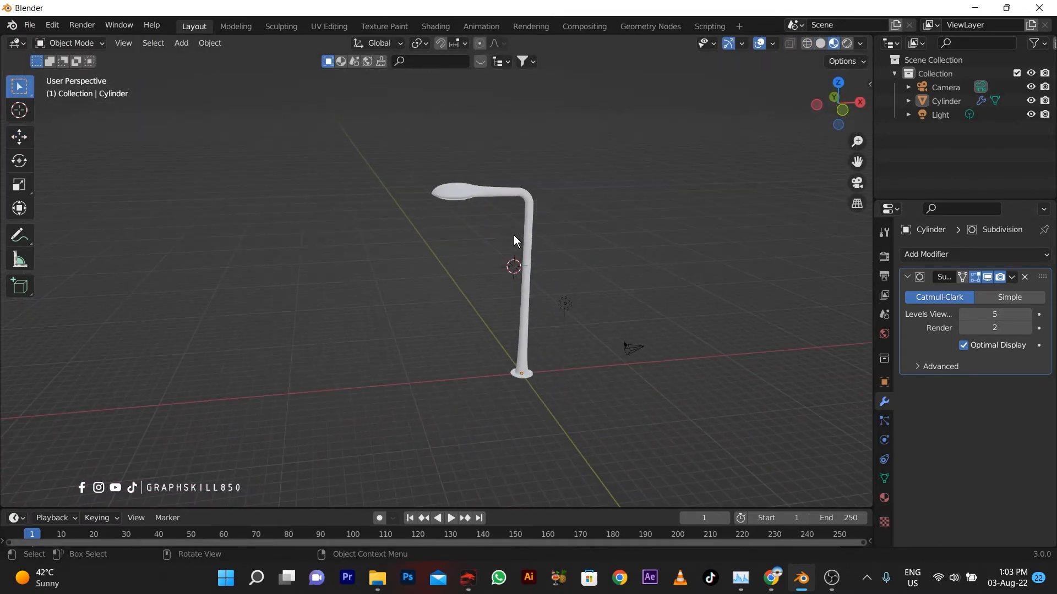
middle_drag(513, 236, 501, 204)
- Select the street lamp, open the BlenderKit asset bar for materials, and browse the available materials
click(472, 194)
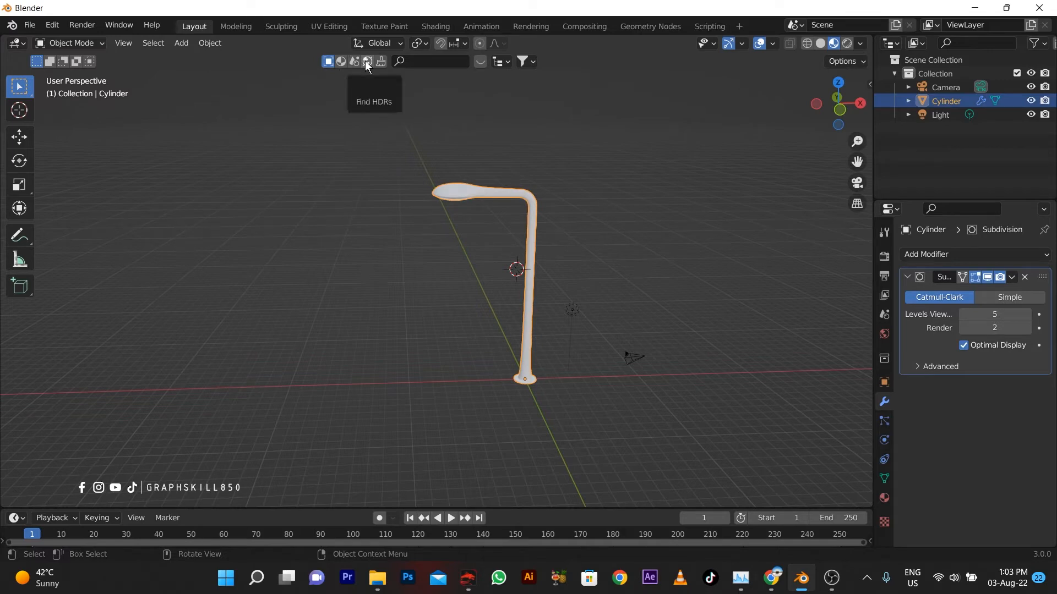
click(480, 62)
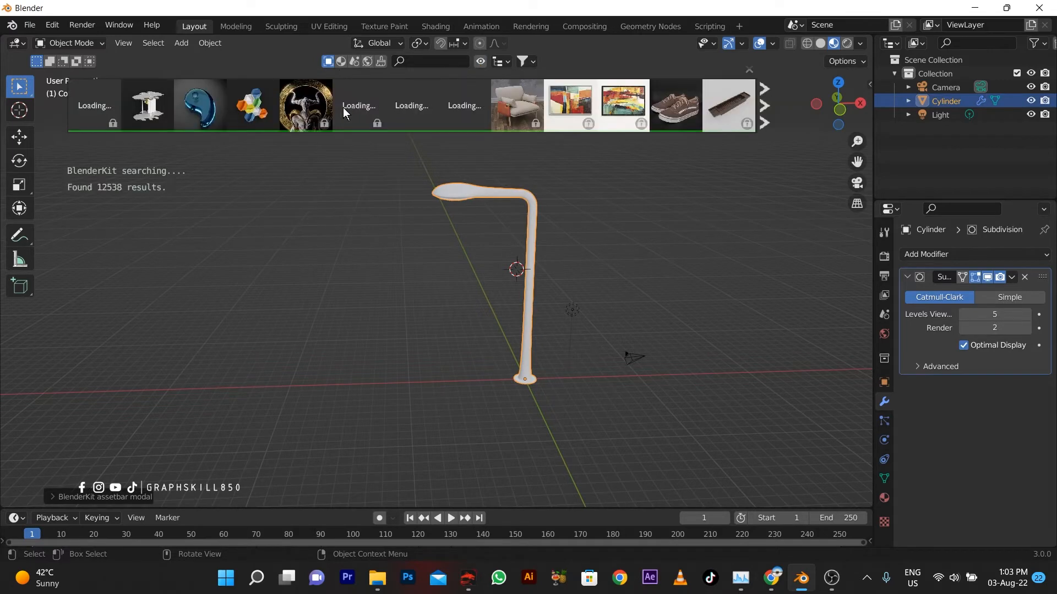
click(341, 62)
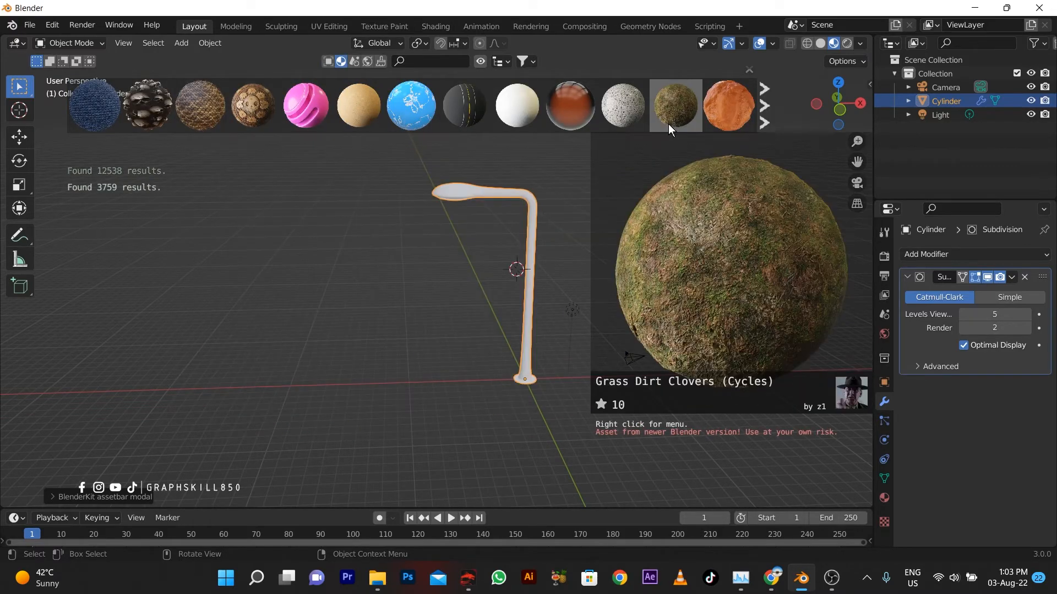
click(760, 112)
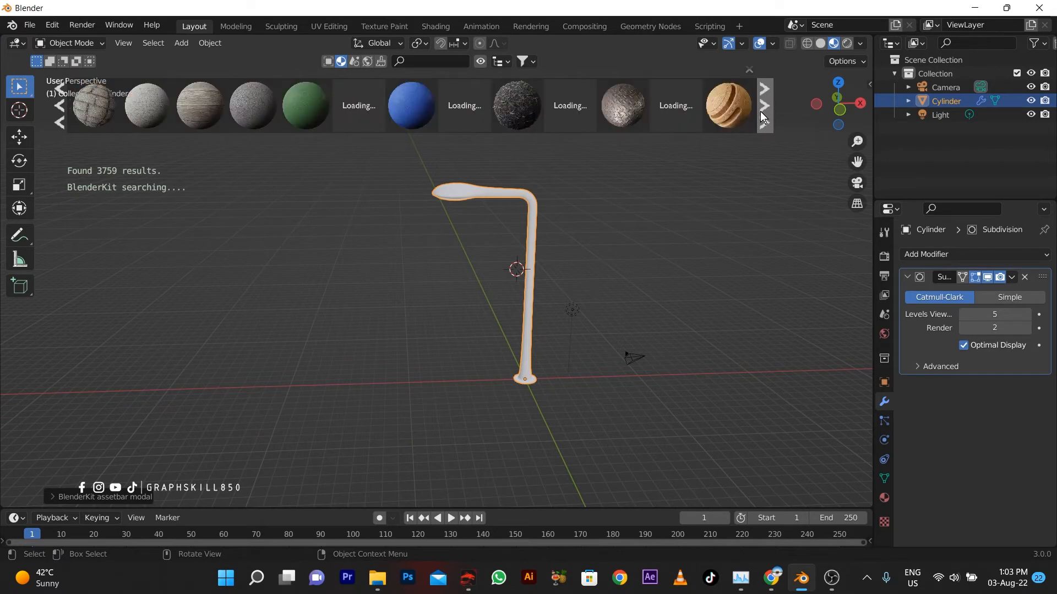
click(761, 111)
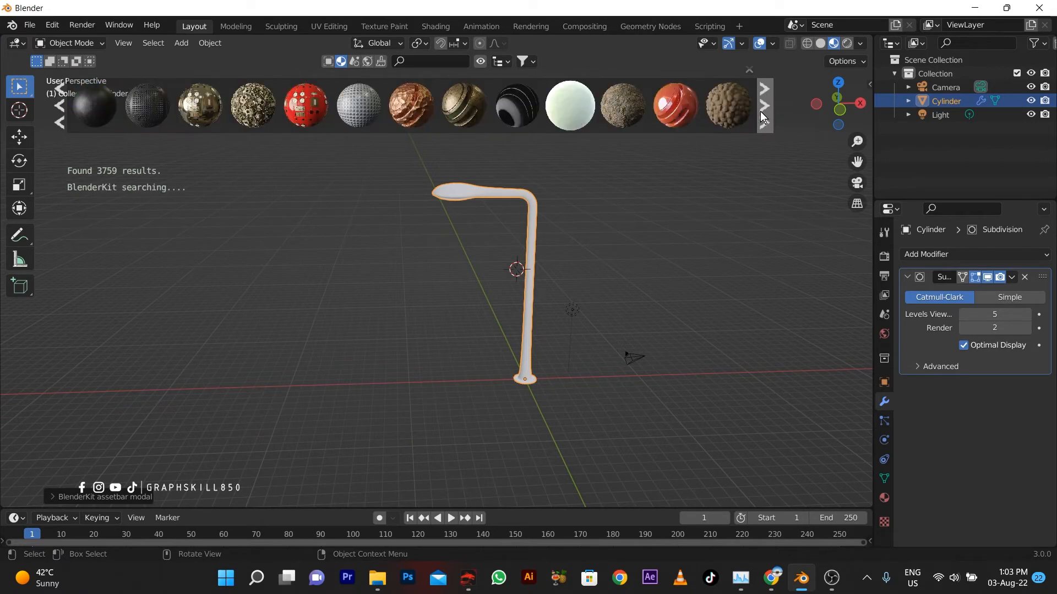
click(761, 111)
click(761, 111)
click(761, 111)
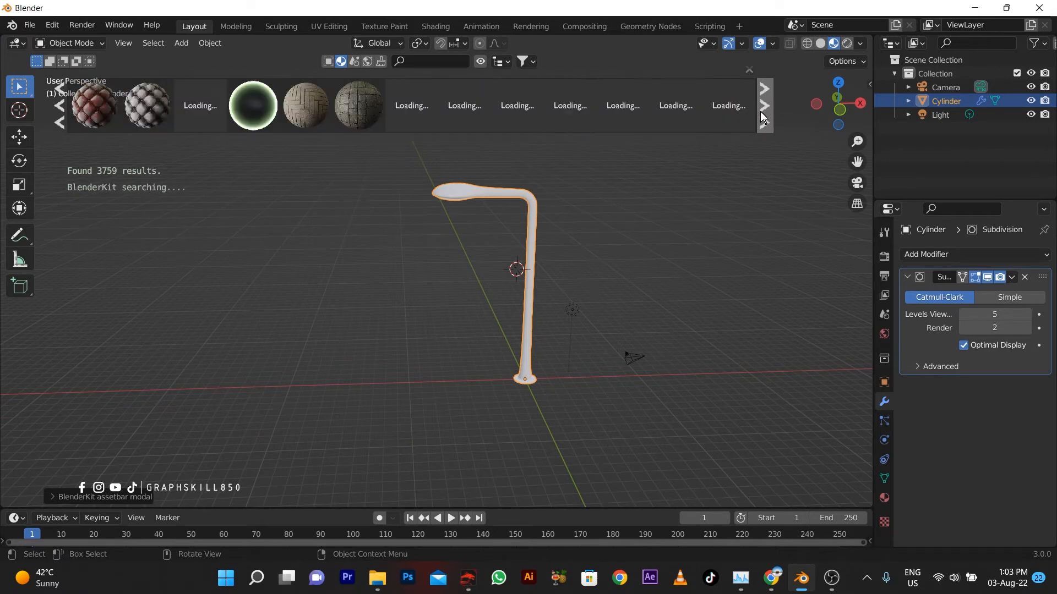
- Search the BlenderKit materials for "steel" and apply Rough Cast Steel to the street lamp
click(448, 61)
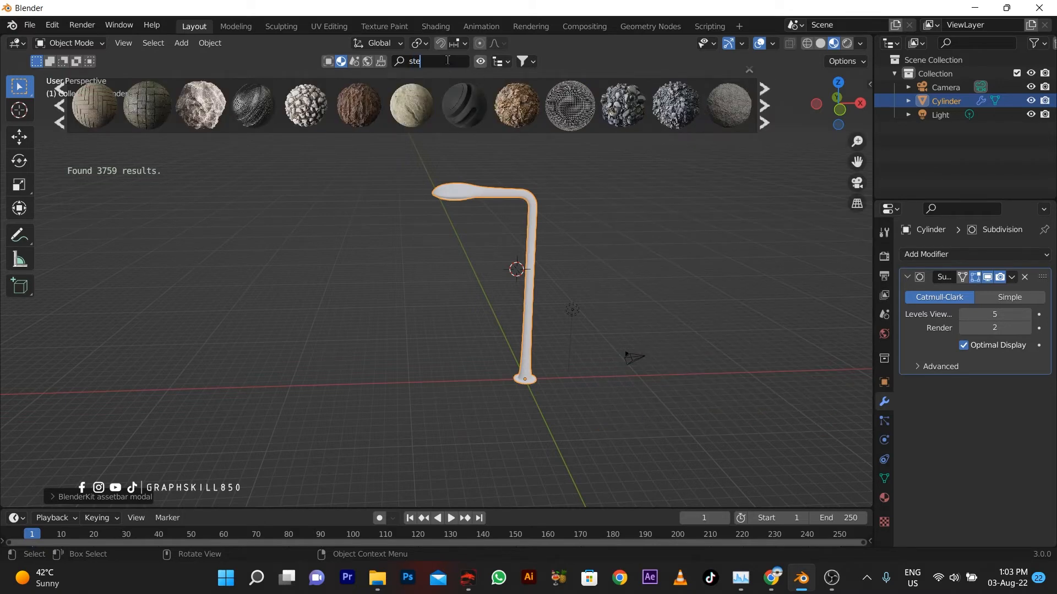
text(steel)
key(Return)
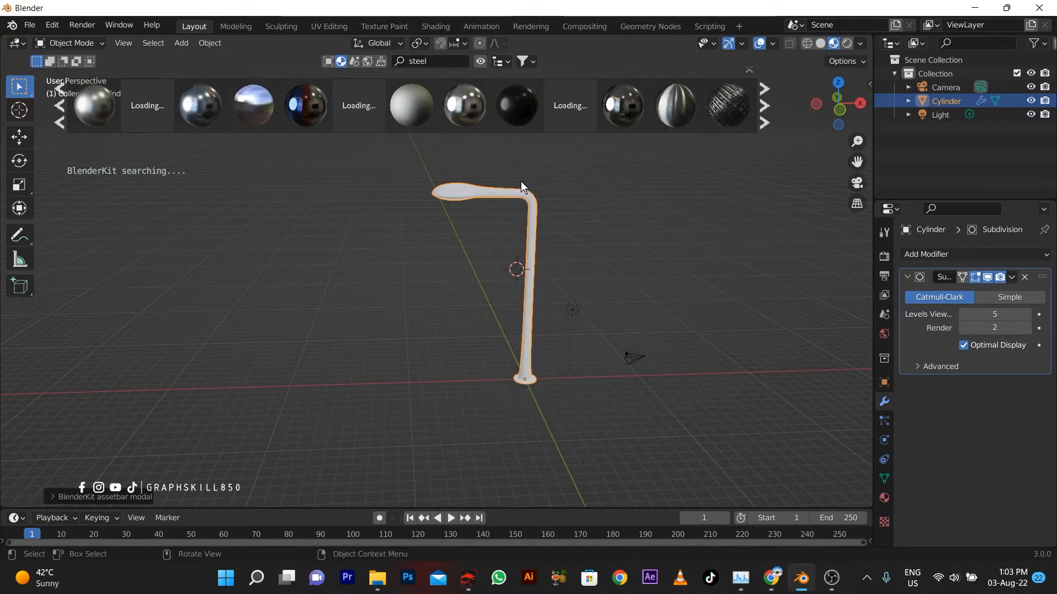
mouse_move(420, 107)
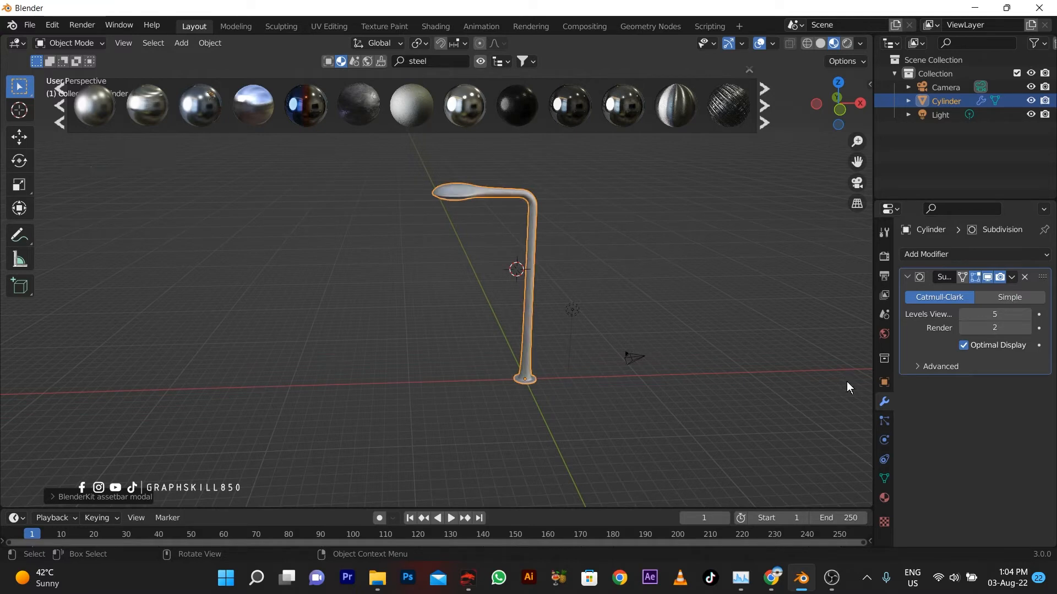
- Shade the street lamp smooth and enable Auto Smooth for its normals
middle_drag(515, 230, 544, 206)
right_click(544, 208)
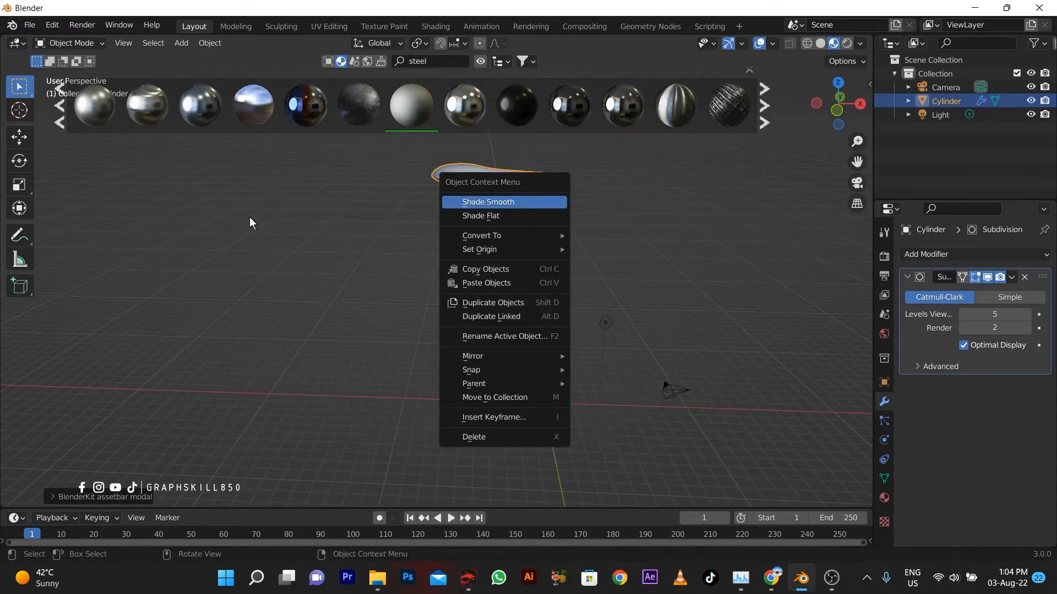
click(346, 235)
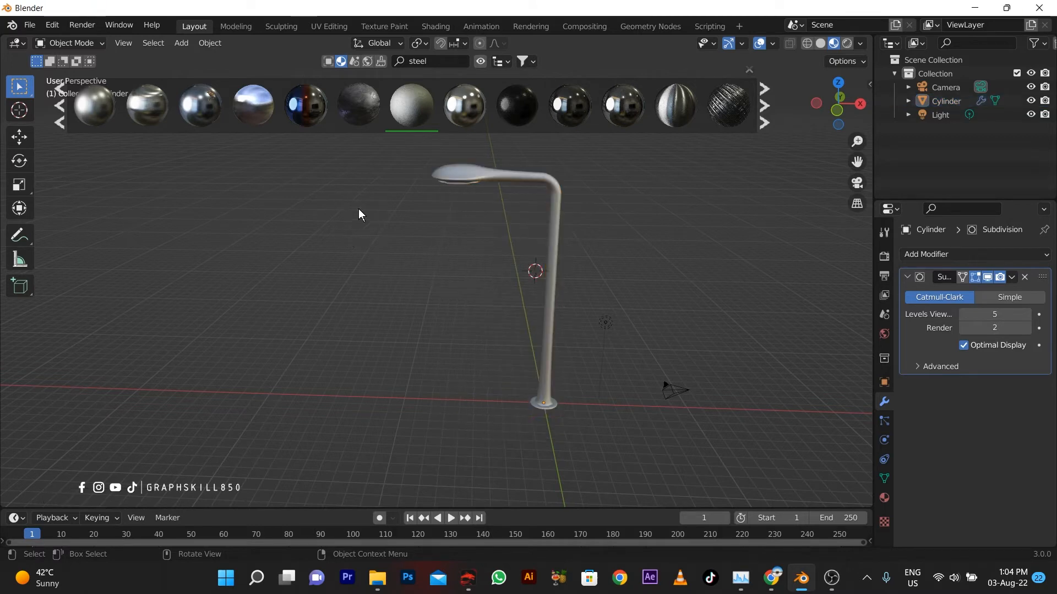
click(884, 478)
click(907, 516)
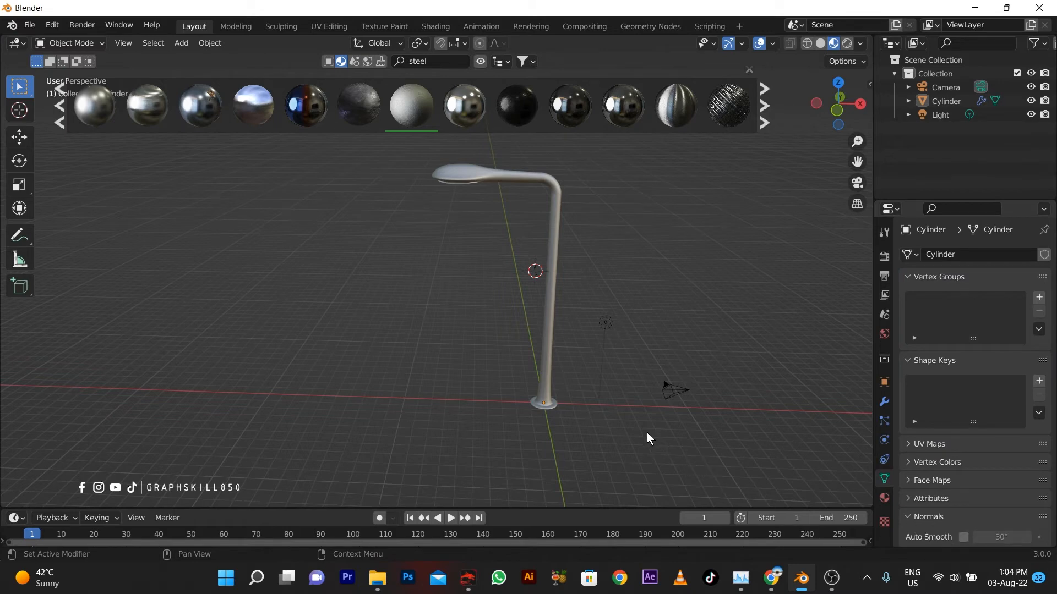
click(964, 537)
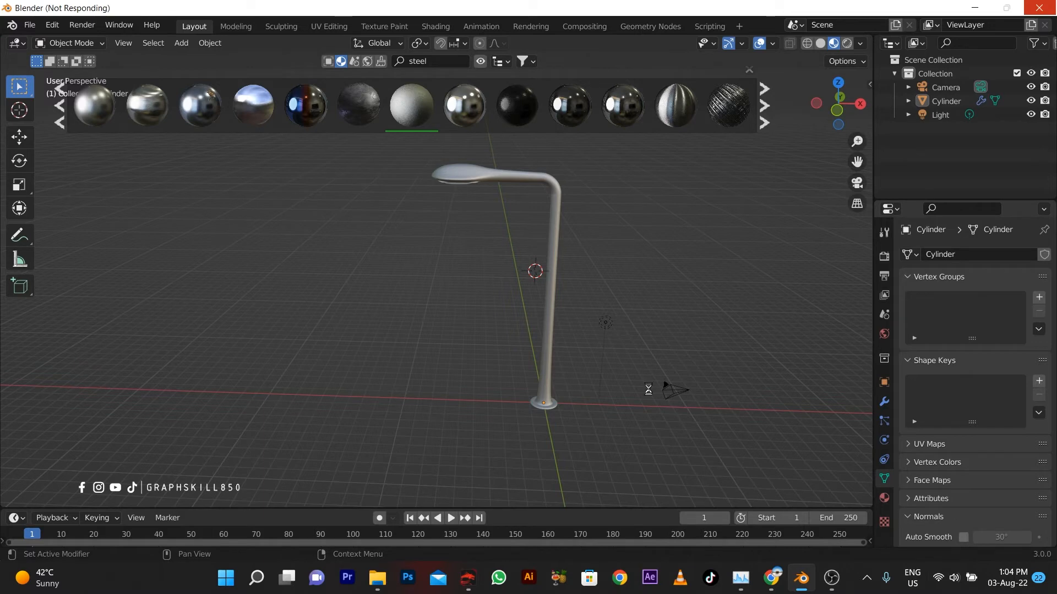
- Turn off the Subdivision modifier's viewport display to expose the underside of the lamp head unsmoothed
middle_drag(593, 366, 619, 313)
scroll(553, 253, up, 5)
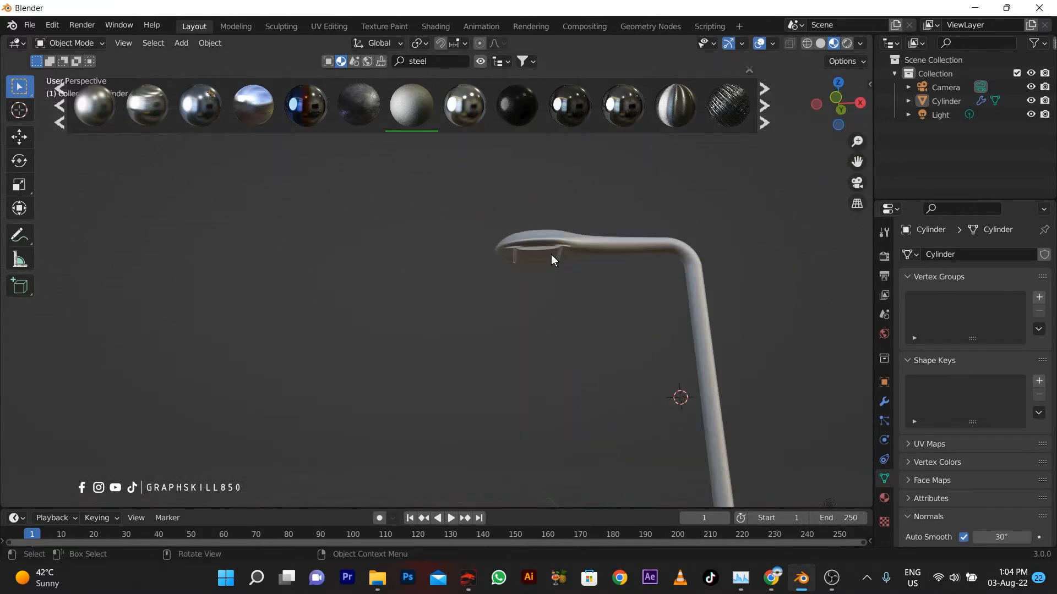
scroll(552, 256, up, 3)
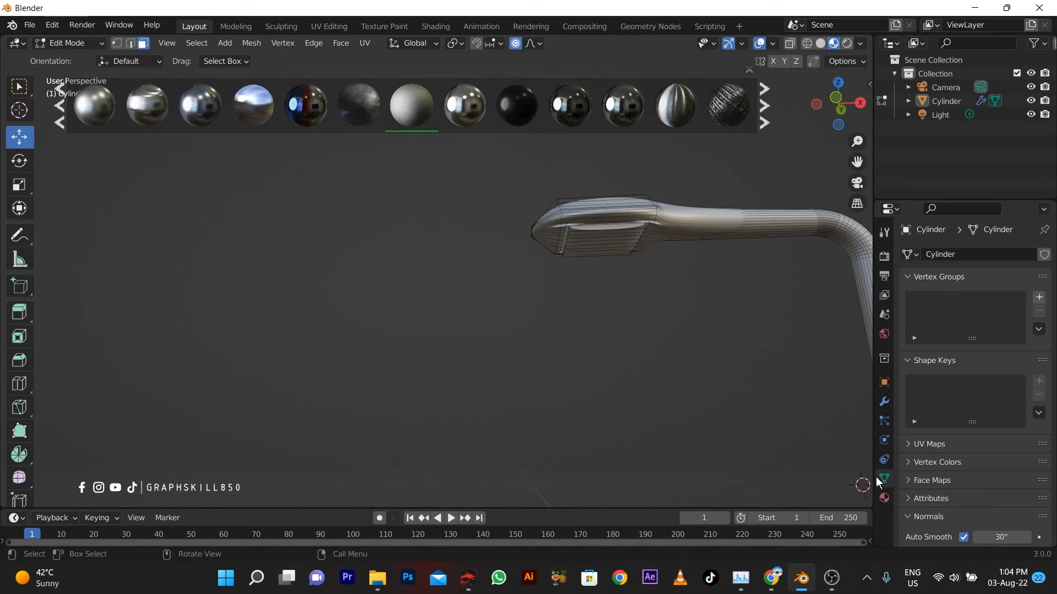
click(885, 403)
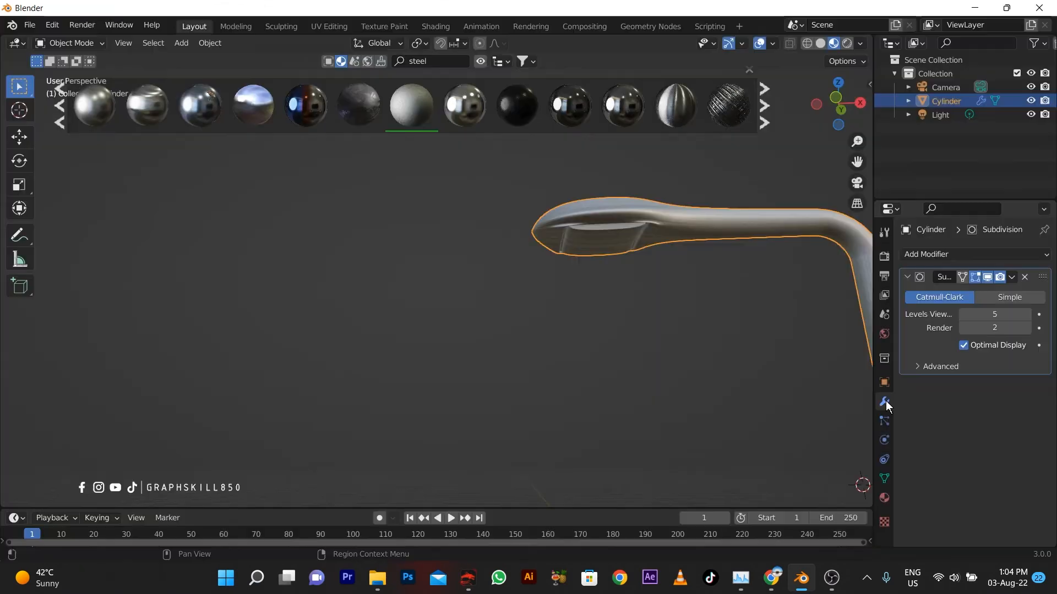
click(989, 277)
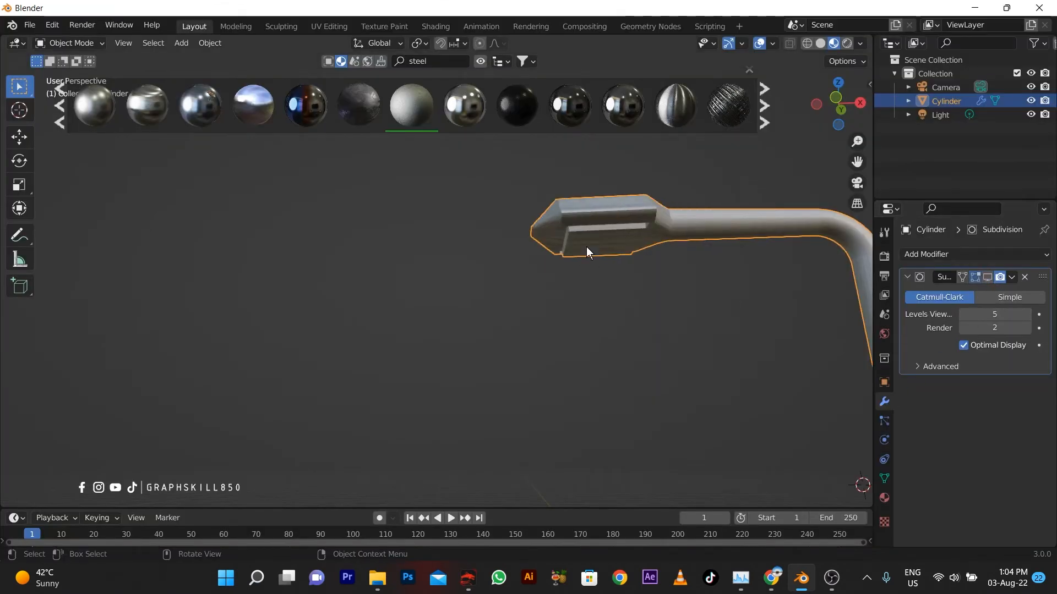
middle_drag(609, 240, 635, 242)
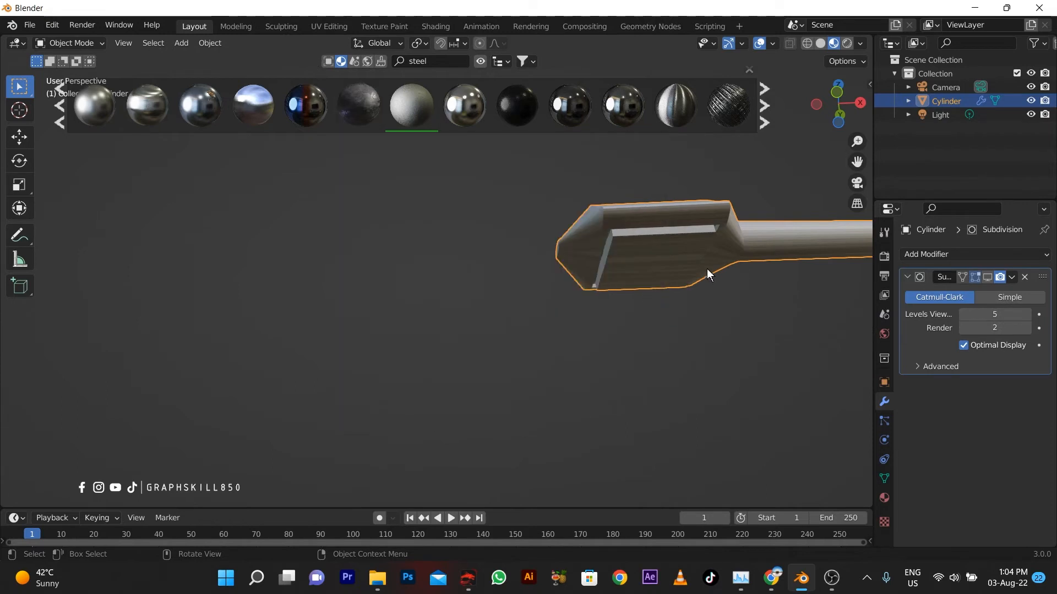
- In Edit Mode, select all the narrow lengthwise faces of the light panel beneath the lamp head
key(Tab)
click(648, 247)
shift+click(648, 247)
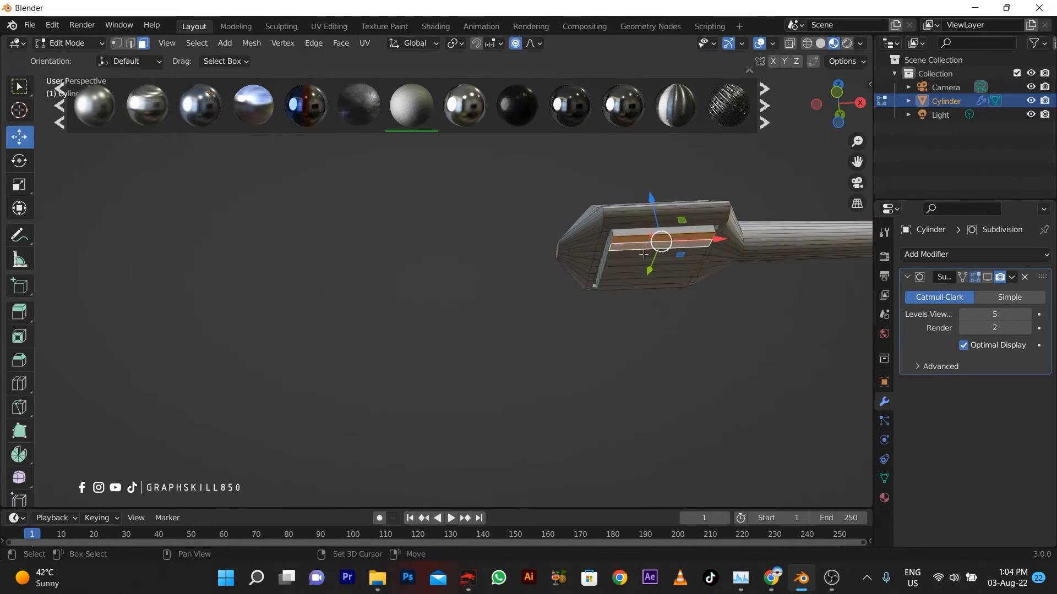
shift+click(643, 255)
shift+click(639, 262)
shift+click(632, 270)
shift+click(627, 278)
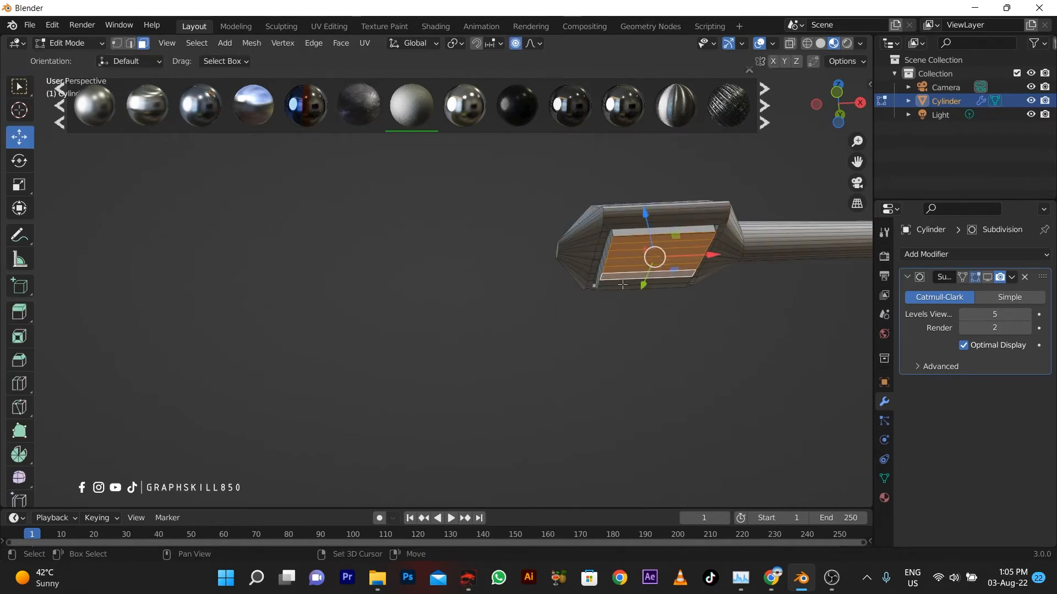
shift+click(623, 285)
shift+click(614, 289)
scroll(612, 272, down, 3)
middle_drag(621, 284, 639, 348)
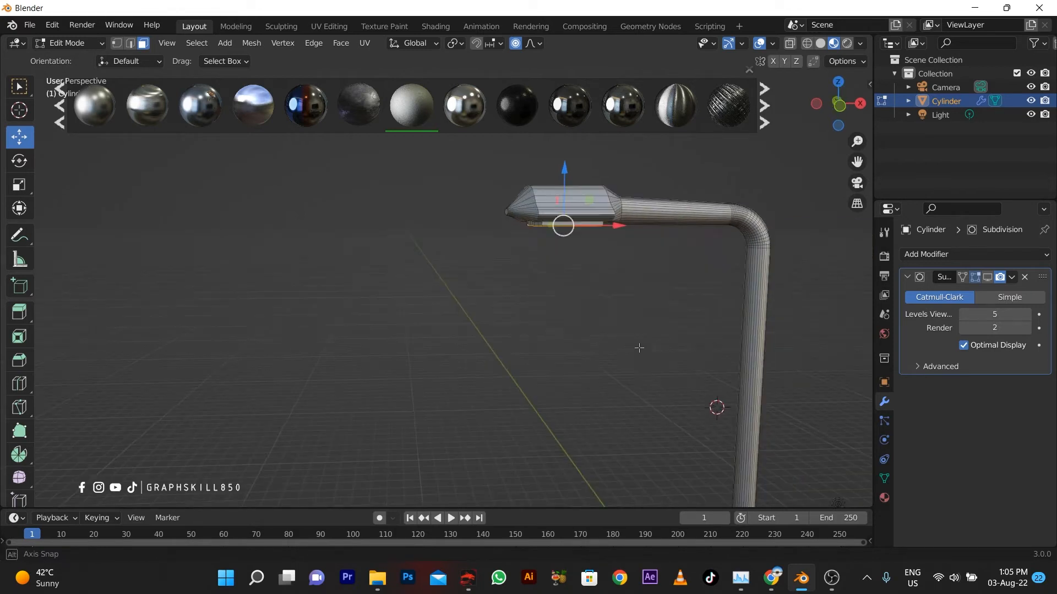
- Add a second material slot with a new material, and grow the face selection to include the light panel's surrounding faces
click(884, 498)
click(1045, 255)
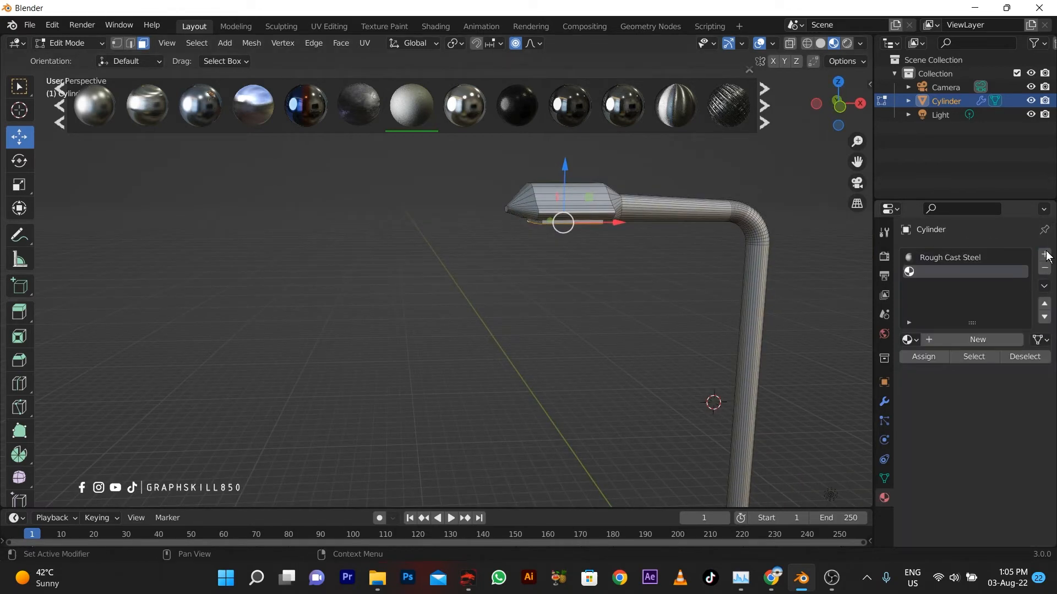
click(952, 341)
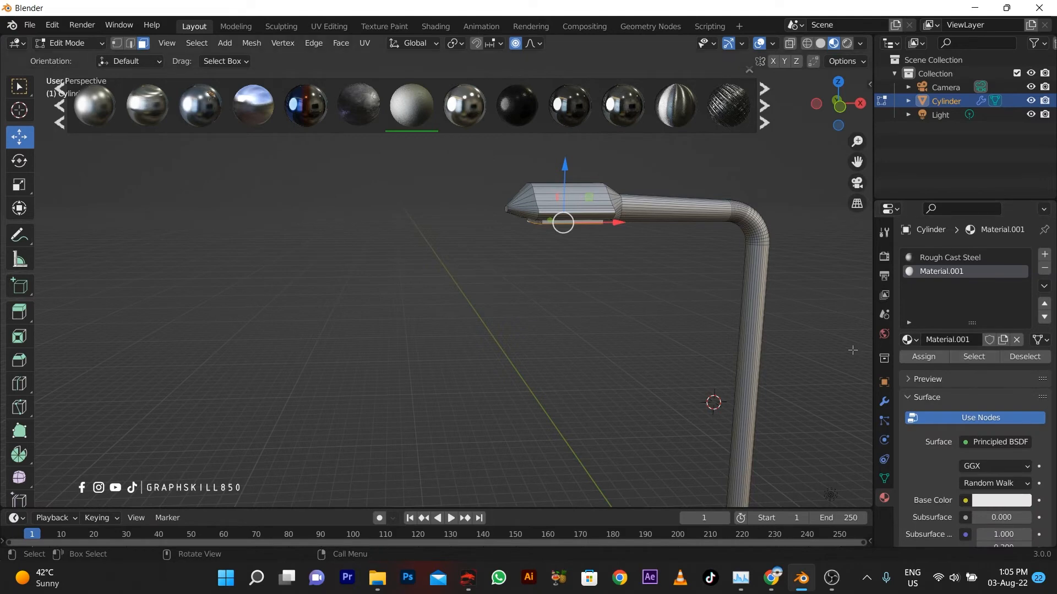
middle_drag(620, 285, 690, 235)
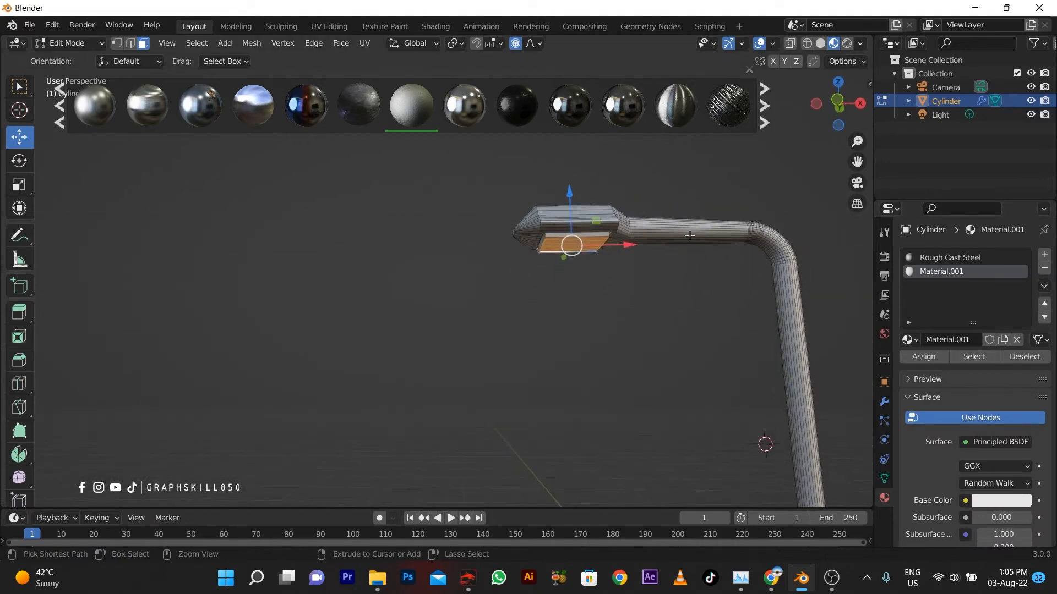
key(ctrl+KP_Add)
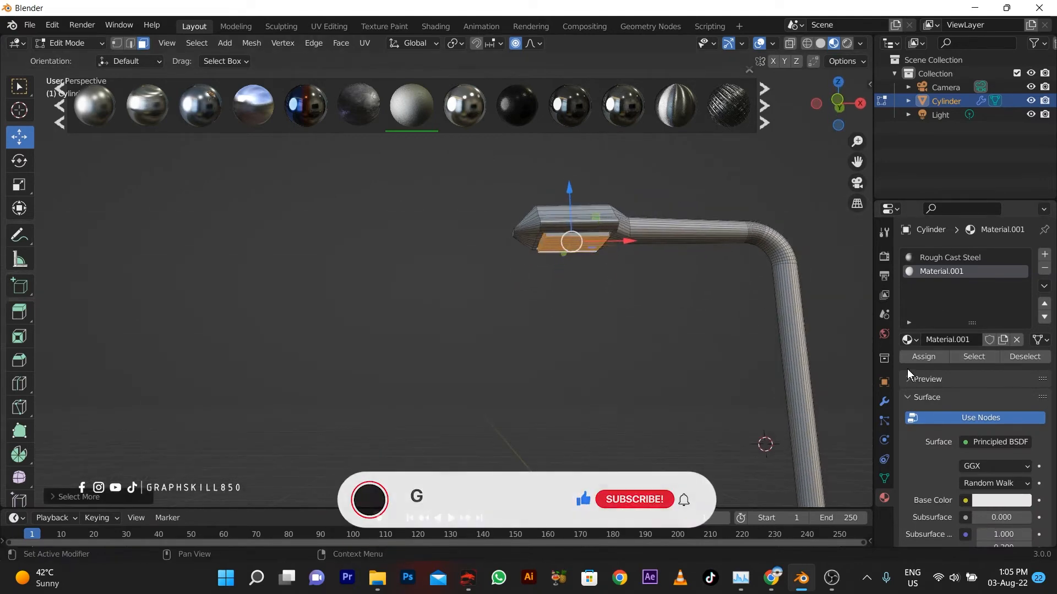
- Set the new material's surface to Emission, assign it to the light panel faces, and return to Object Mode
scroll(990, 498, down, 10)
scroll(985, 396, up, 9)
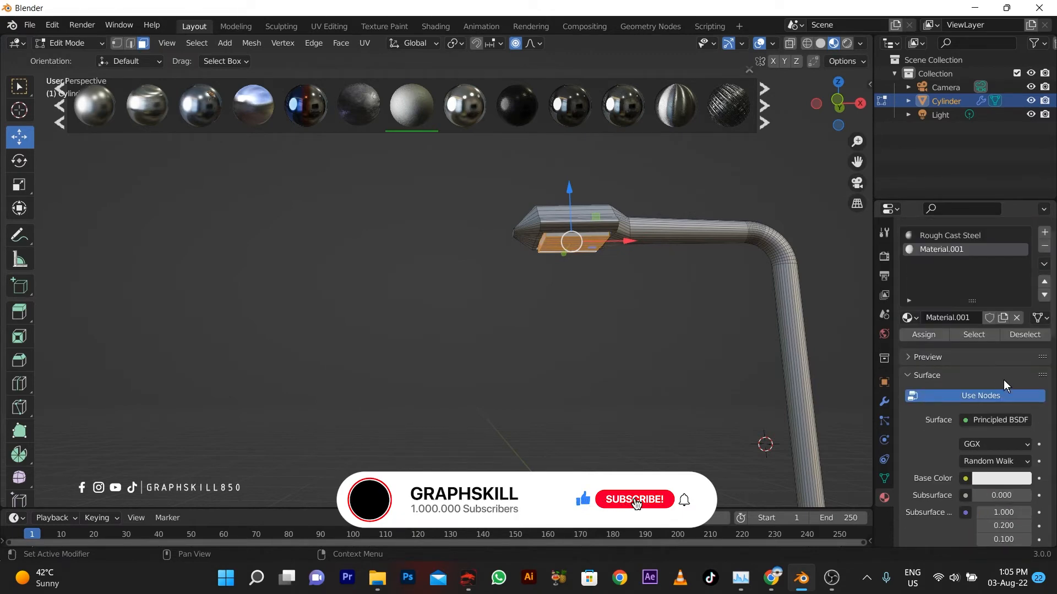
click(994, 419)
click(876, 153)
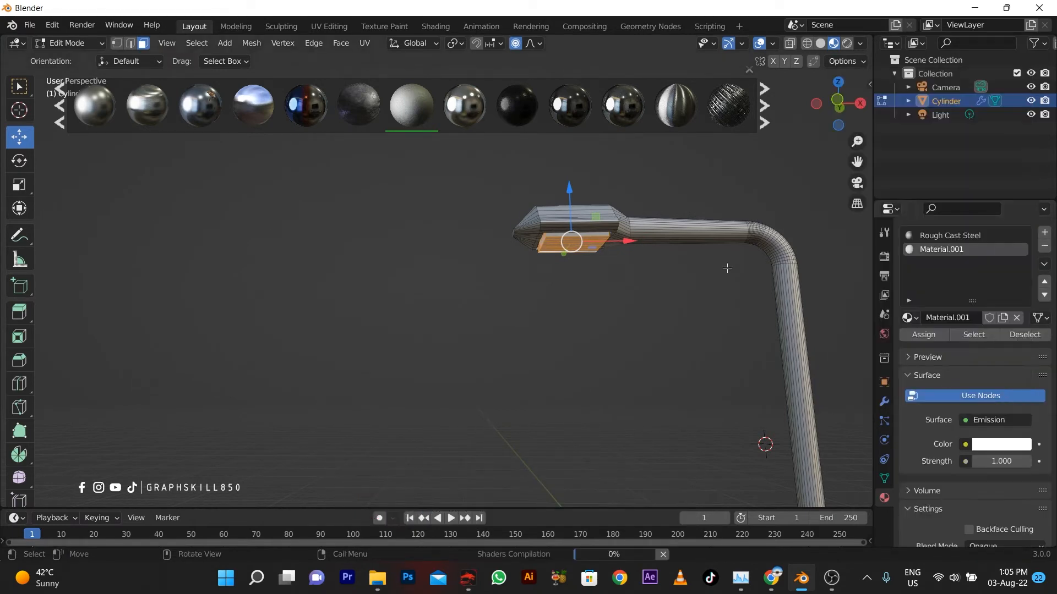
click(646, 309)
key(Tab)
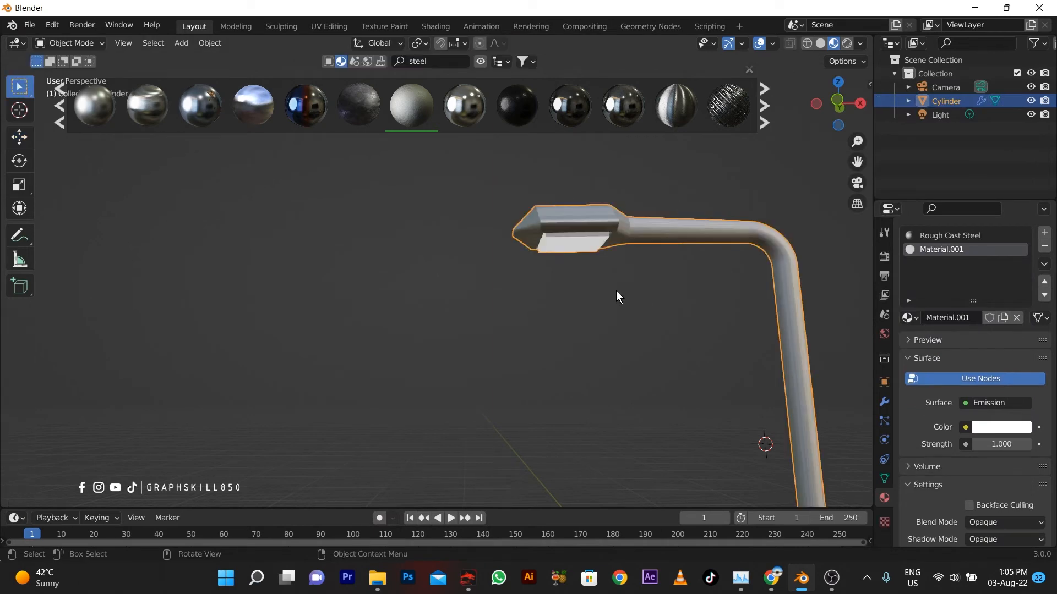
middle_drag(616, 296, 639, 325)
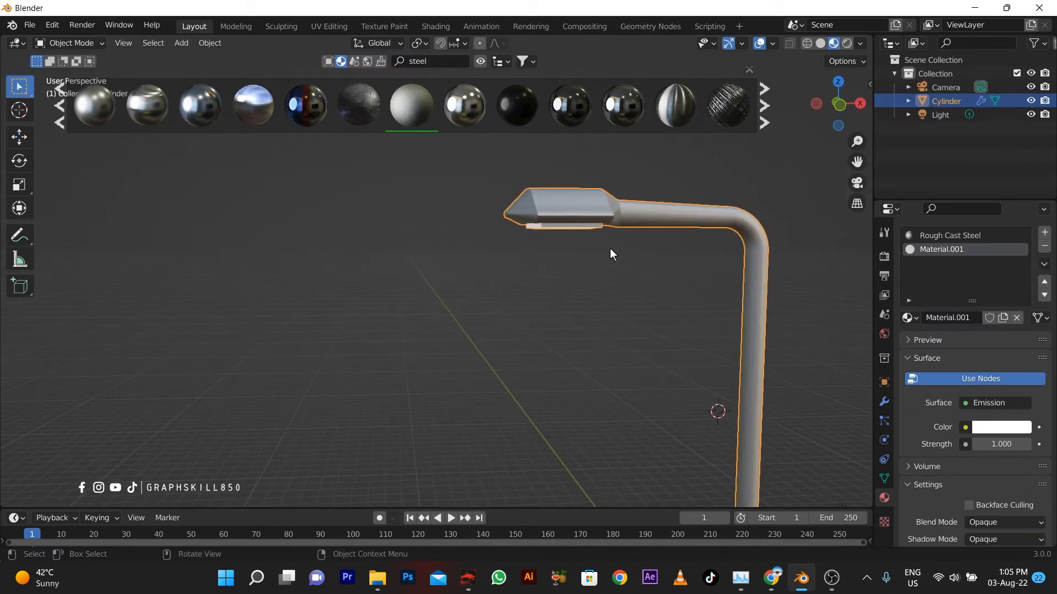
- In Edit Mode, reassign the emission material Material.001 to the light panel faces beneath the lamp head and clear the selection
scroll(594, 231, up, 2)
key(q)
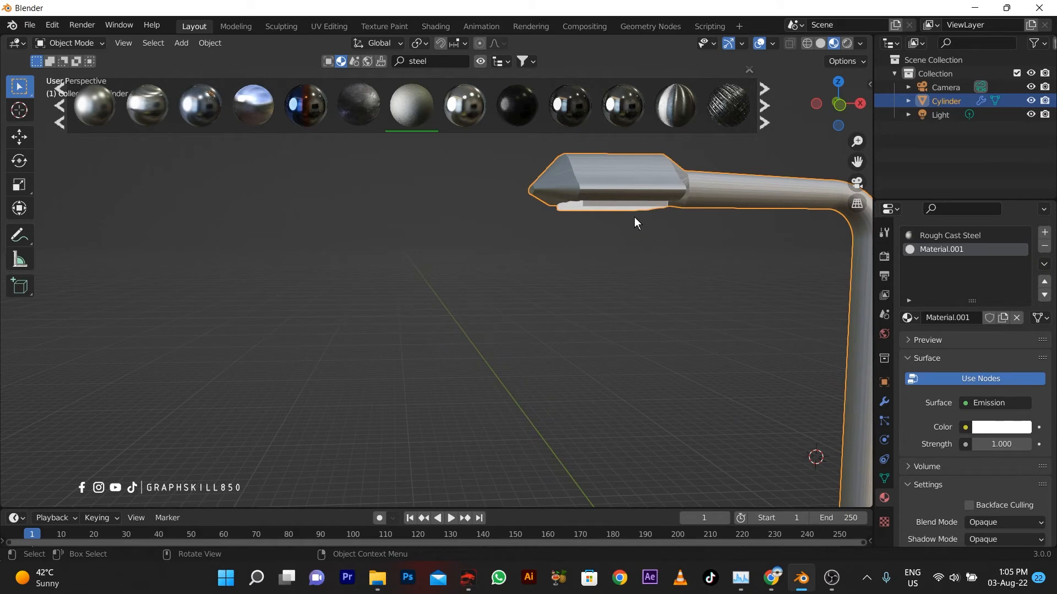
key(Tab)
click(632, 209)
click(950, 236)
click(958, 334)
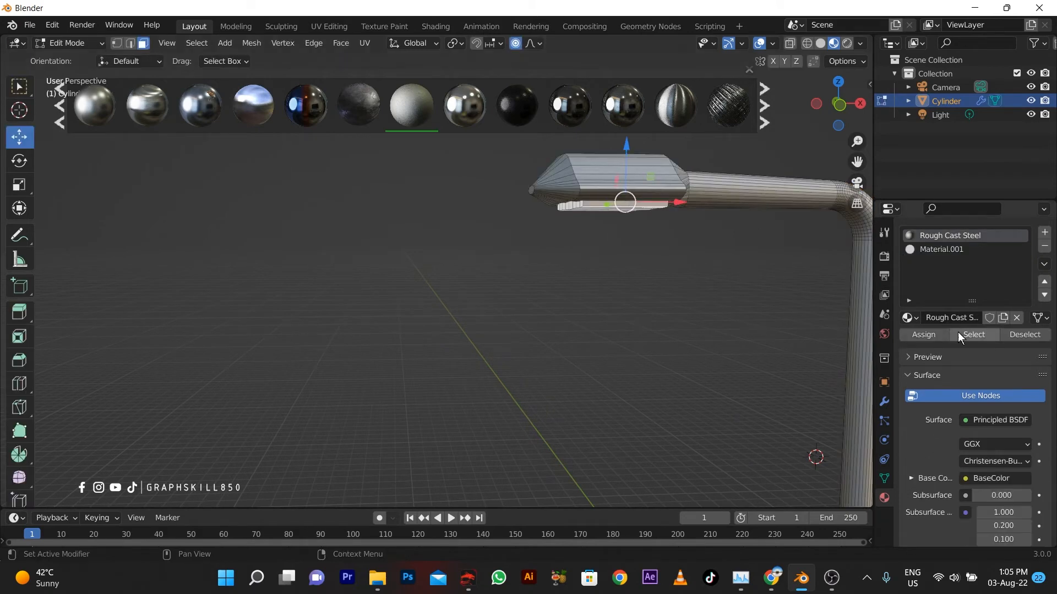
click(924, 248)
click(922, 333)
click(614, 291)
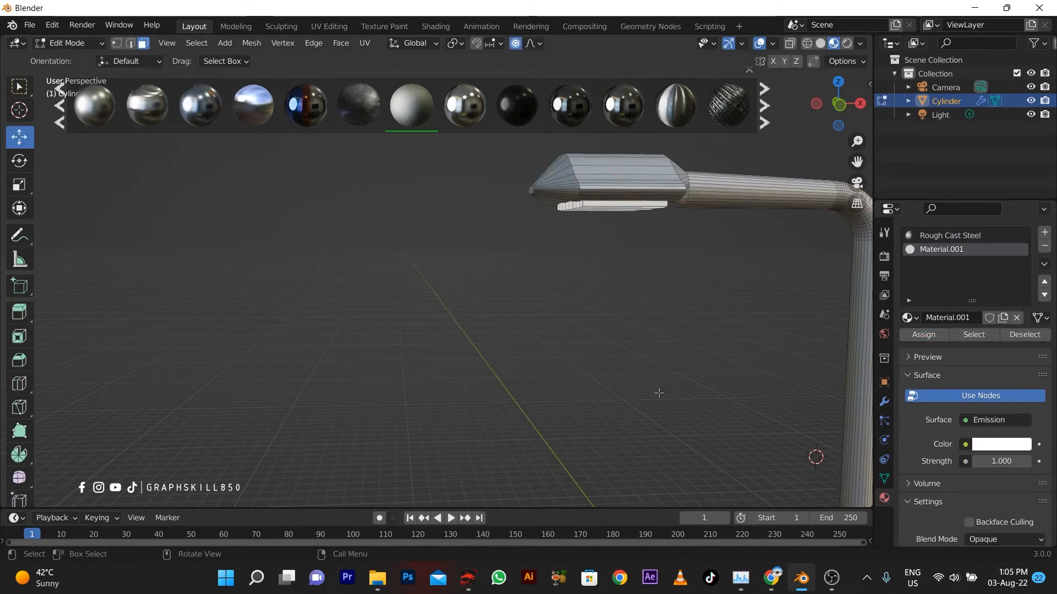
- Raise the emission strength of the light panel's material to 300.4
middle_drag(658, 393, 693, 379)
scroll(974, 441, down, 3)
double_click(1001, 396)
text(168.6)
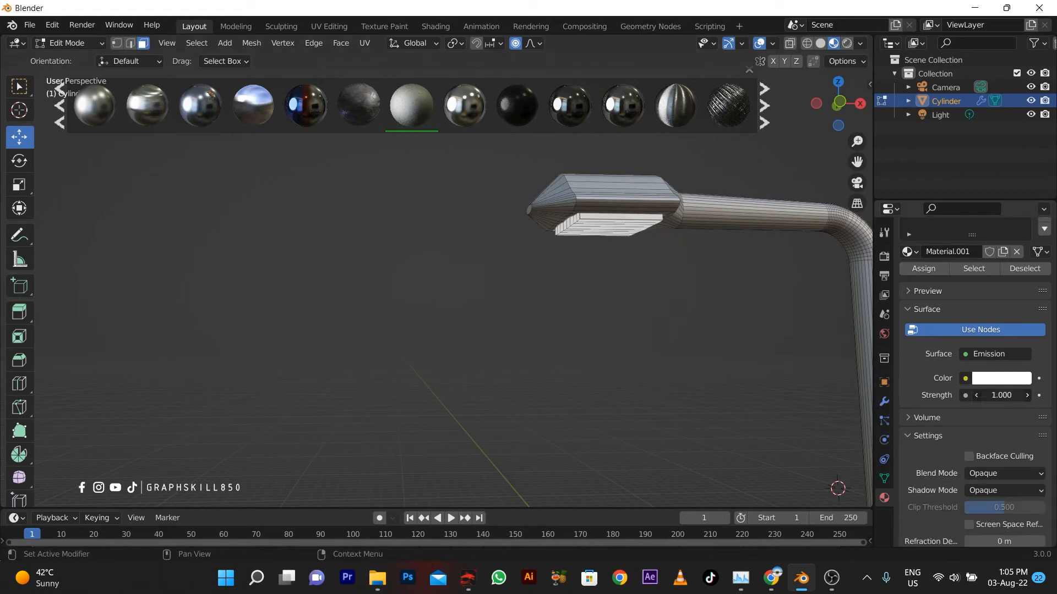
key(Return)
drag(1001, 395, 1008, 395)
scroll(564, 290, down, 6)
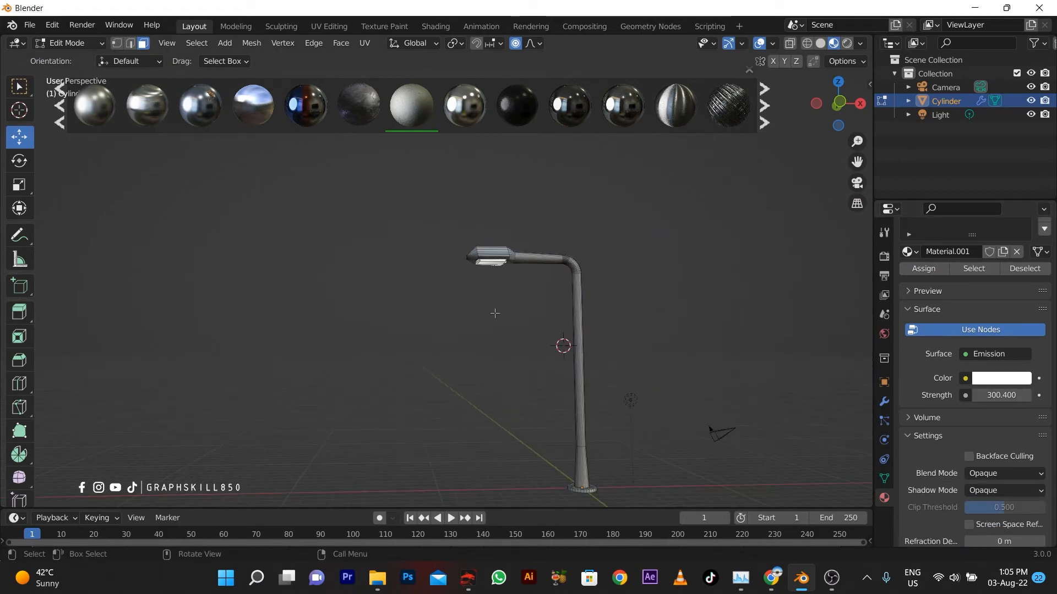
middle_drag(493, 311, 446, 364)
key(shift+a)
click(382, 208)
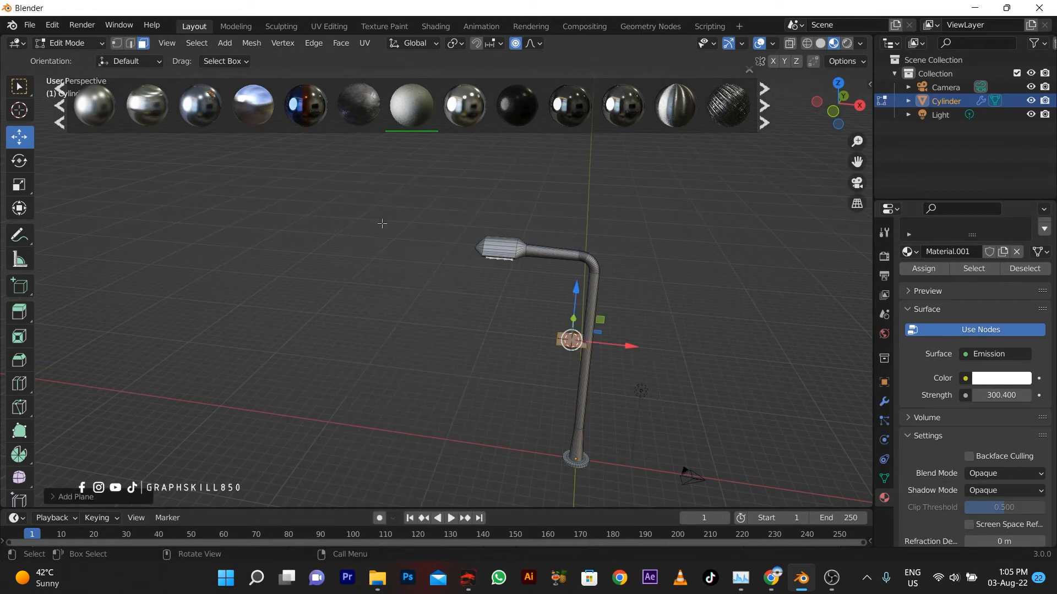
key(w)
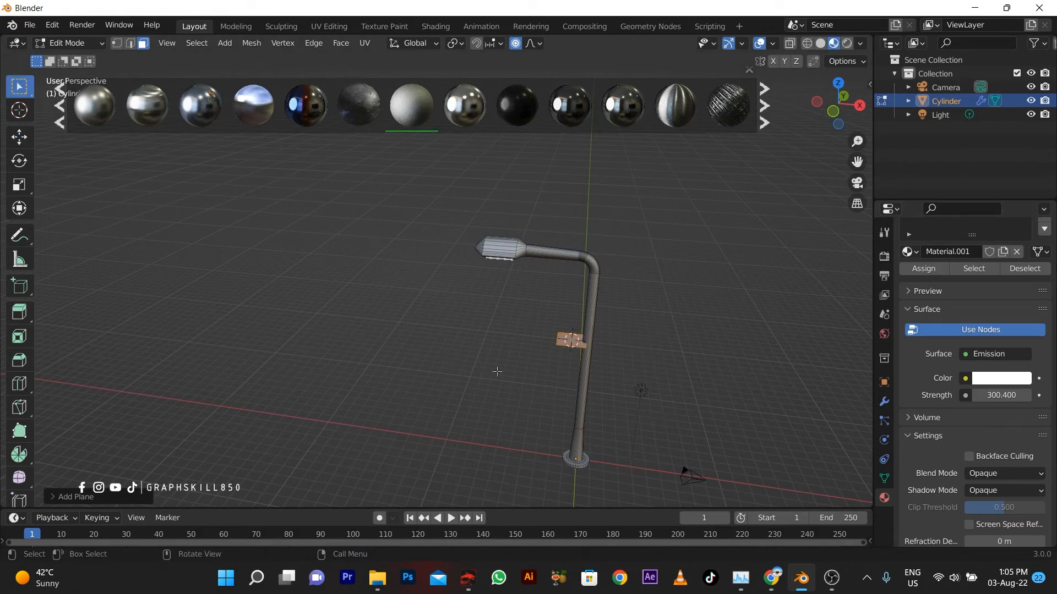
key(ctrl+z)
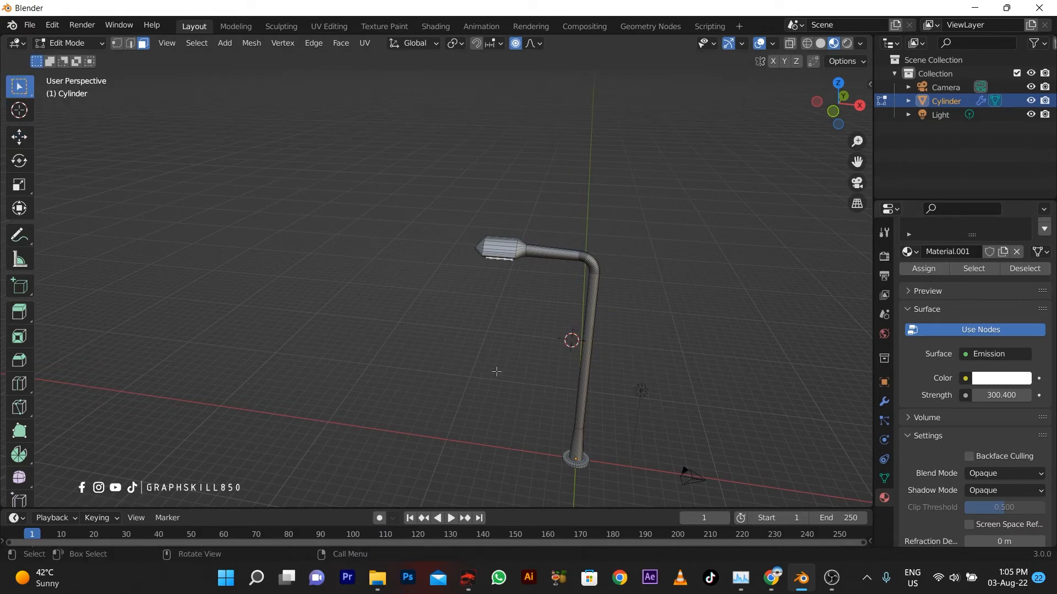
- Return to Object Mode, add a mesh plane, and scale it up into a large ground surface around the lamp
key(Tab)
key(shift+a)
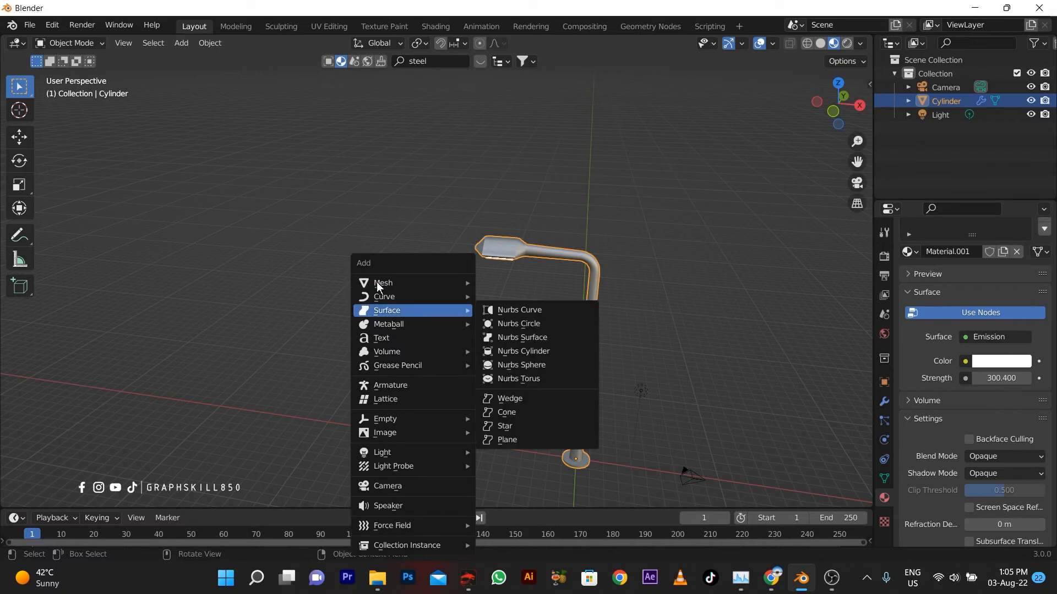
mouse_move(462, 283)
click(505, 282)
key(s)
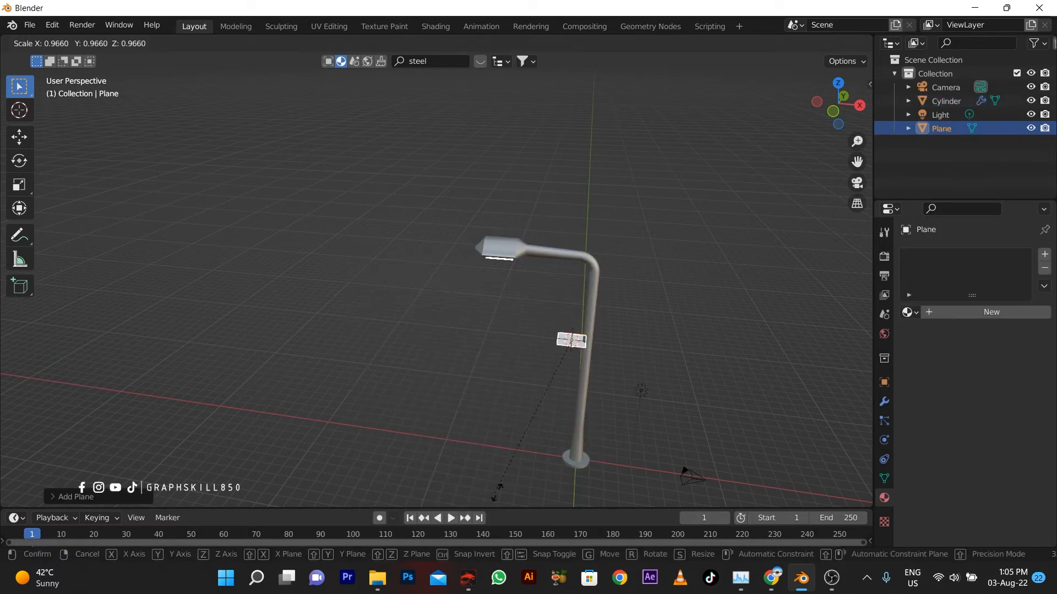
click(794, 154)
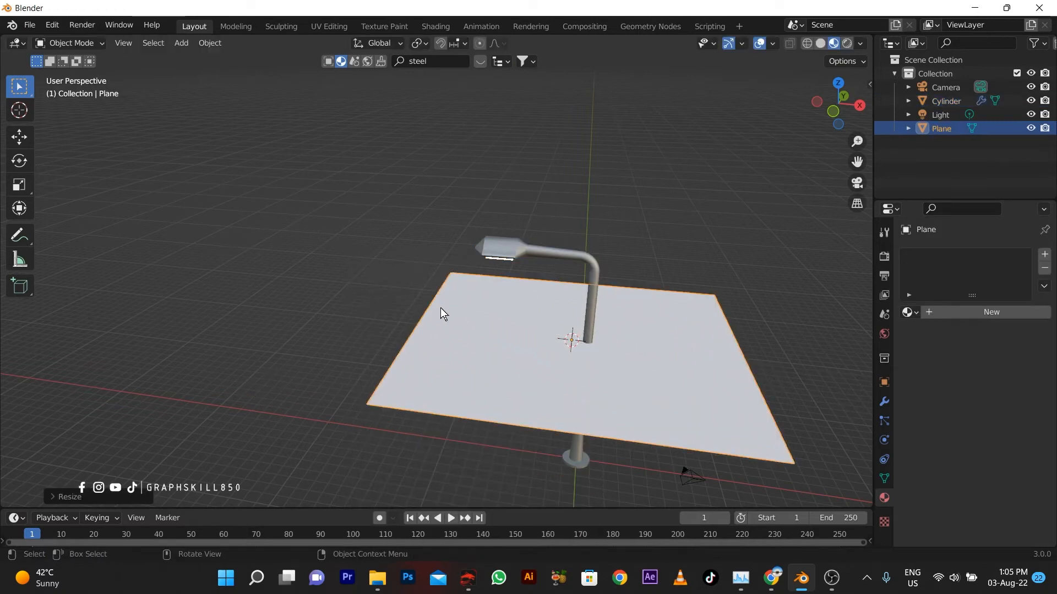
key(s)
click(635, 414)
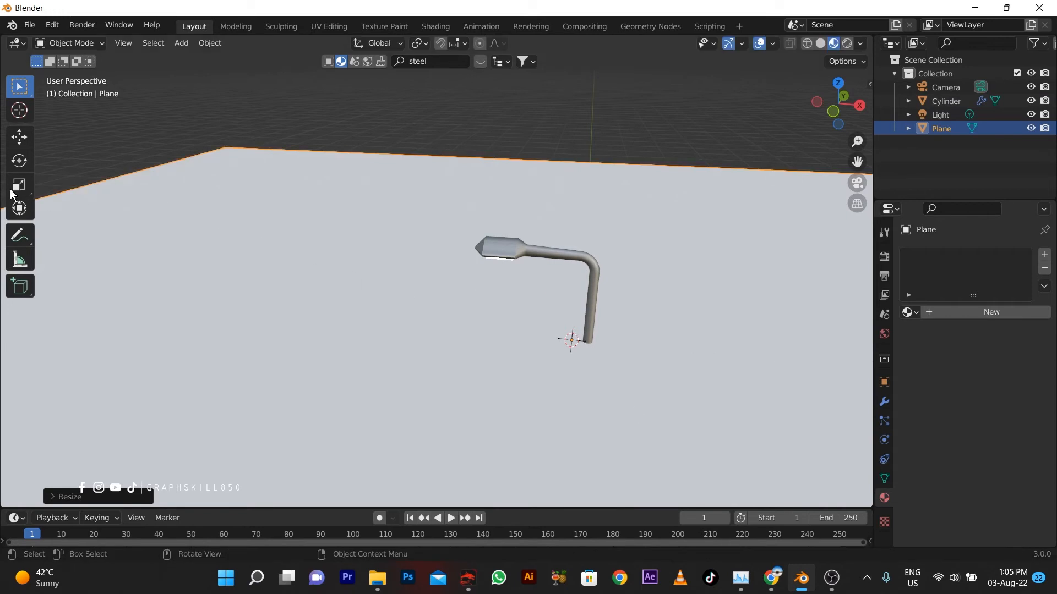
- Move the ground plane straight down to the base of the lamp post
click(19, 136)
scroll(558, 282, down, 3)
drag(510, 281, 474, 350)
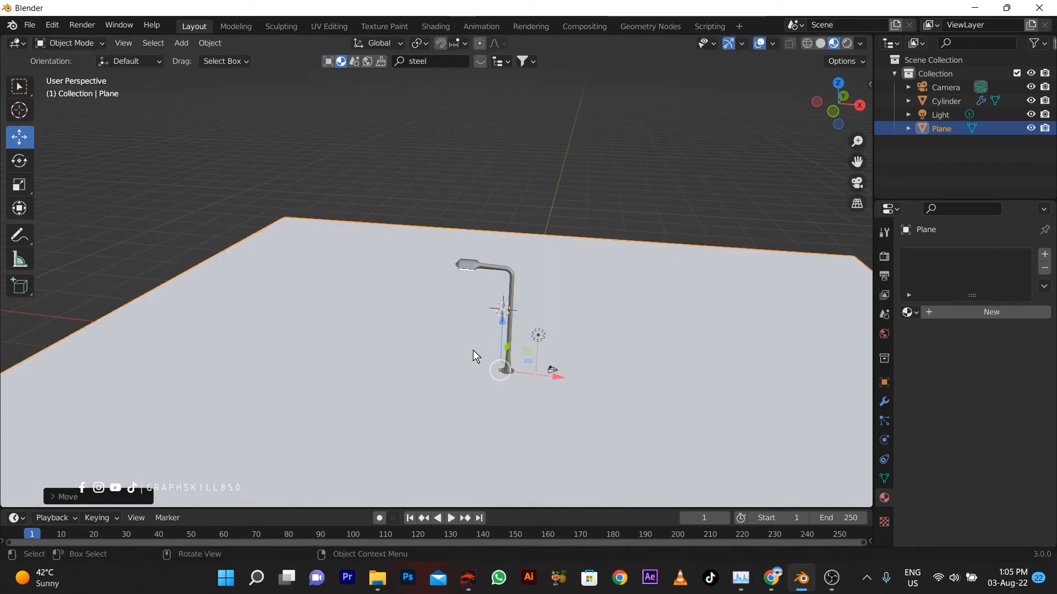
- Switch the viewport to rendered shading and move the point light to just beneath the lamp head's light panel
scroll(445, 340, up, 3)
middle_drag(445, 340, 405, 328)
shift+middle_drag(418, 392, 394, 295)
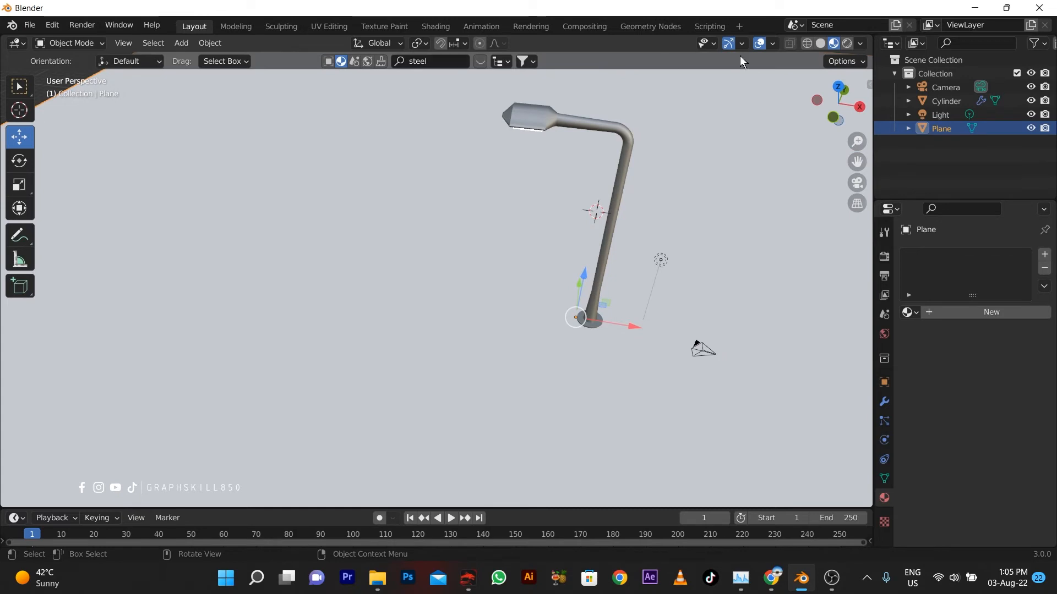
click(847, 43)
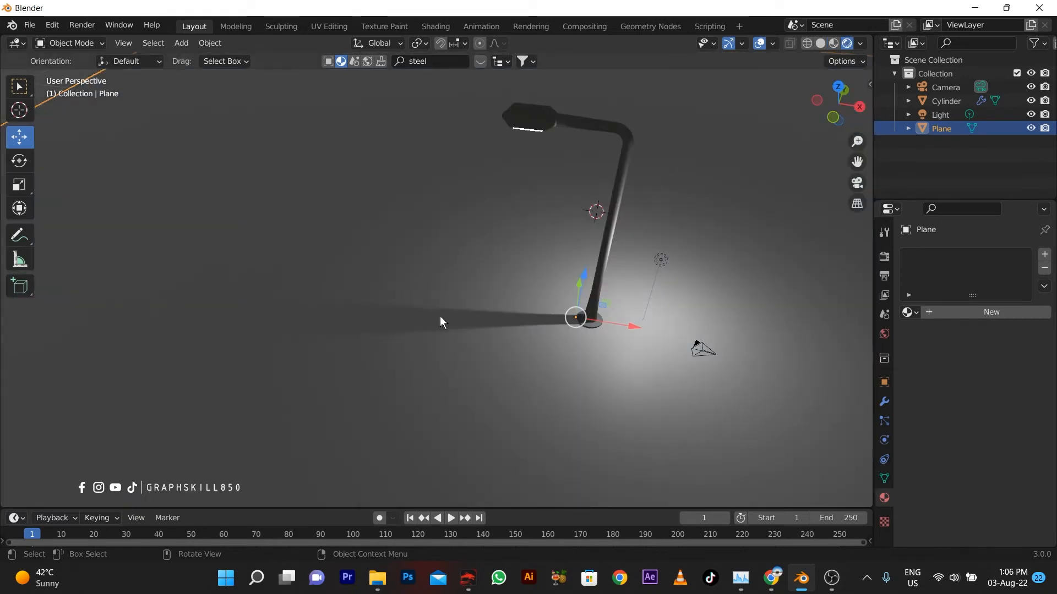
click(661, 260)
drag(682, 264, 531, 249)
drag(524, 201, 528, 71)
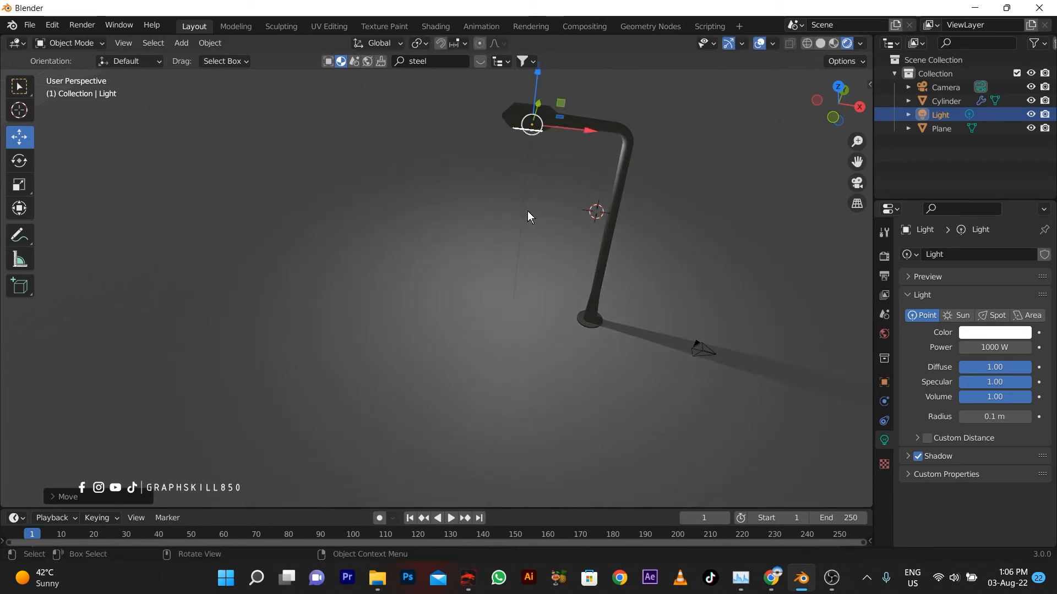
- Change the light under the lamp head to an area light aimed at the ground, coloured warm peach (H 0.059, S 0.516, V 1.000)
middle_drag(527, 211, 505, 179)
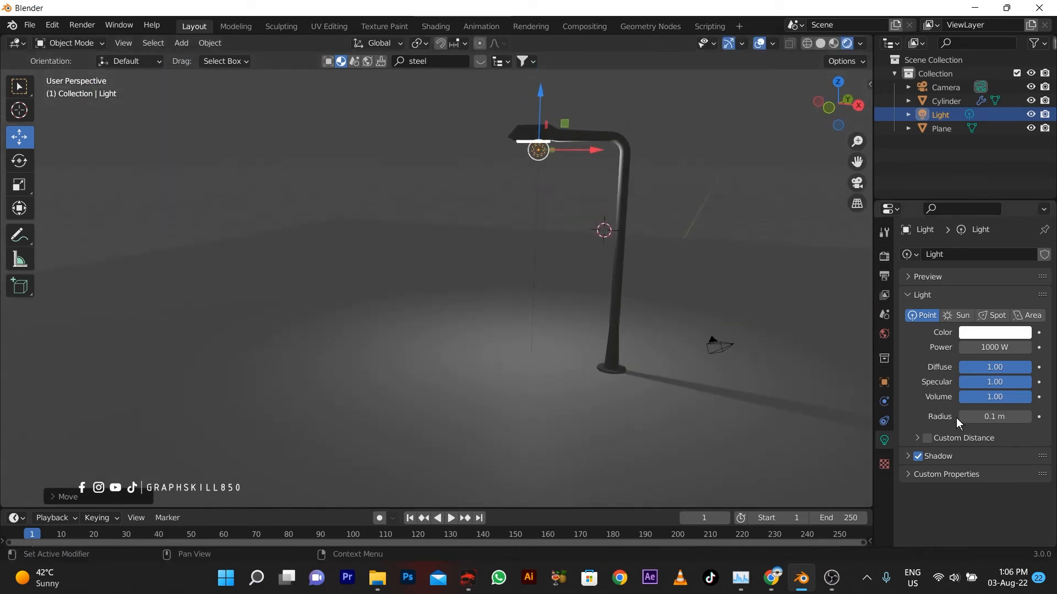
click(1027, 315)
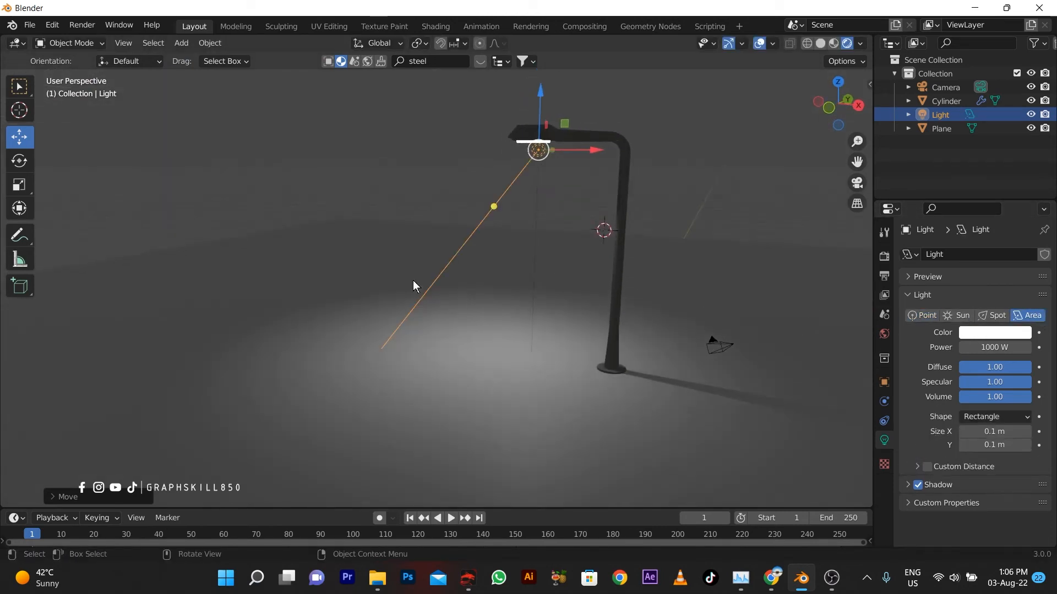
drag(517, 222, 517, 377)
middle_drag(421, 352, 462, 392)
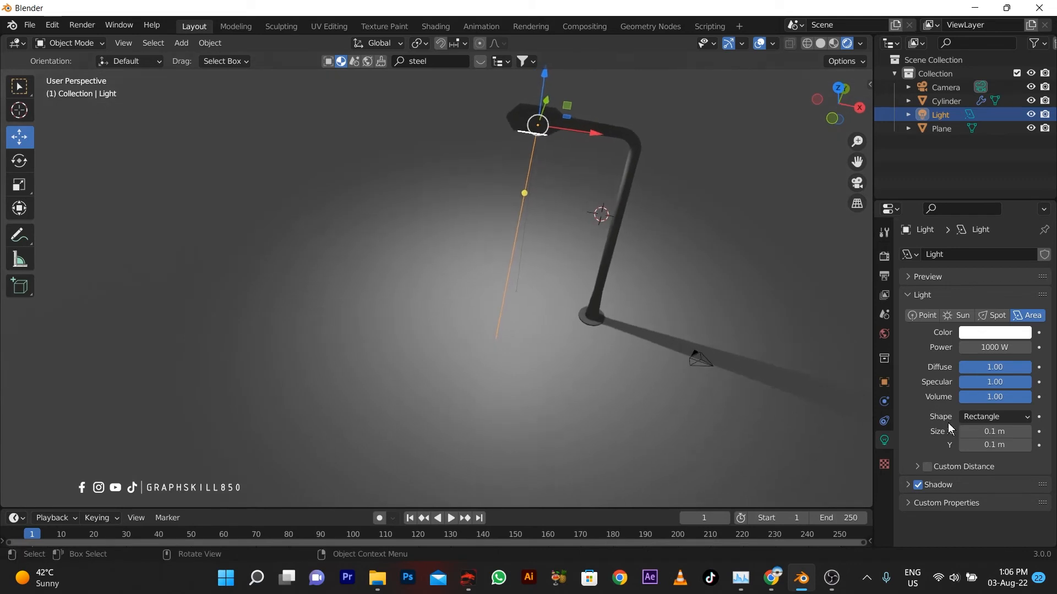
click(991, 337)
mouse_move(968, 209)
mouse_down()
mouse_move(975, 190)
mouse_move(952, 217)
mouse_up()
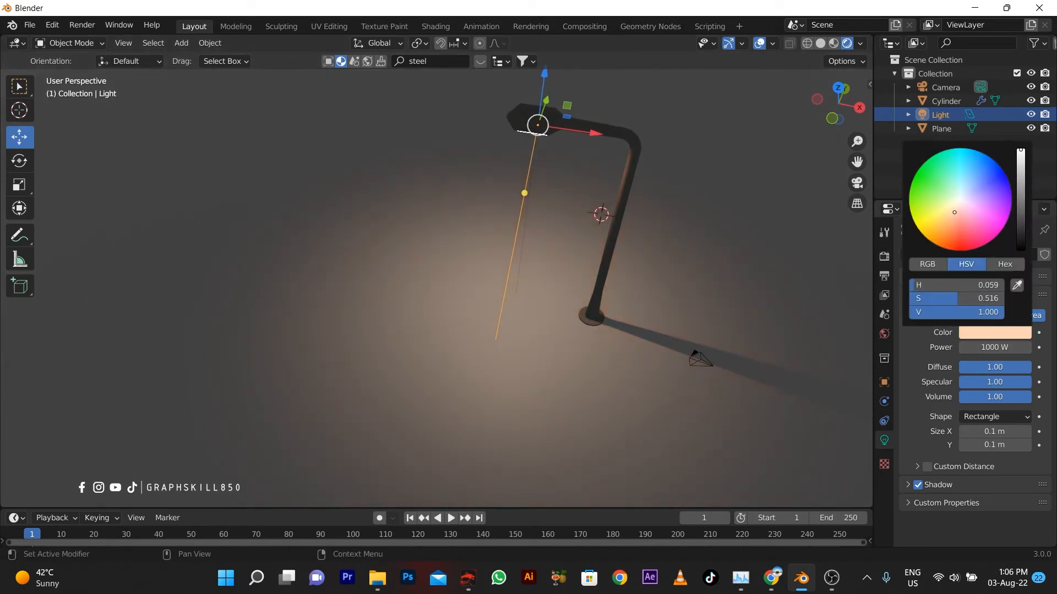
- Select the ground plane and stretch it well beyond the lamp along the global Y axis
middle_drag(562, 328, 408, 335)
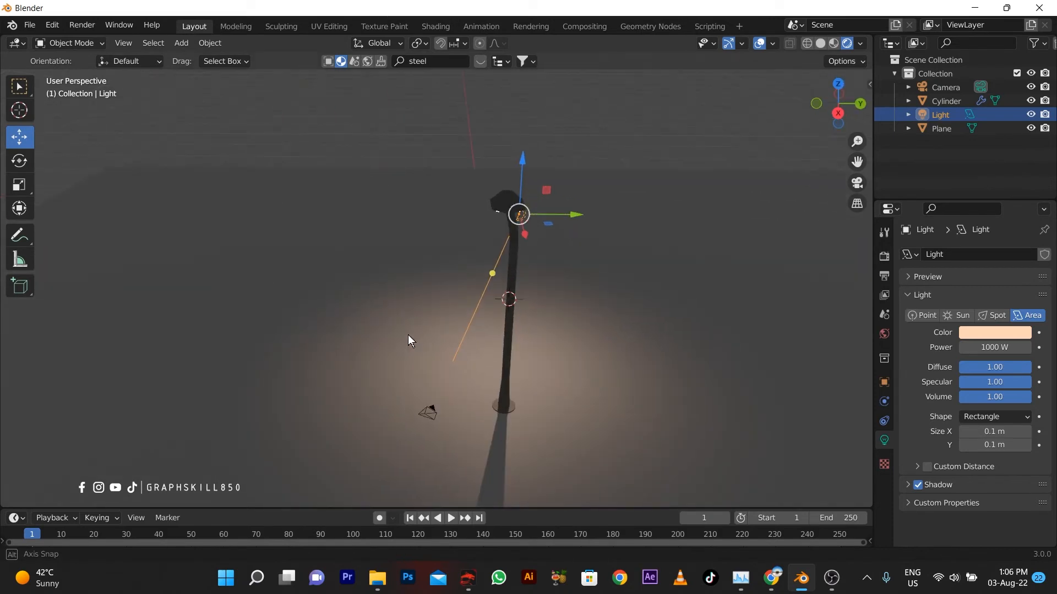
click(508, 361)
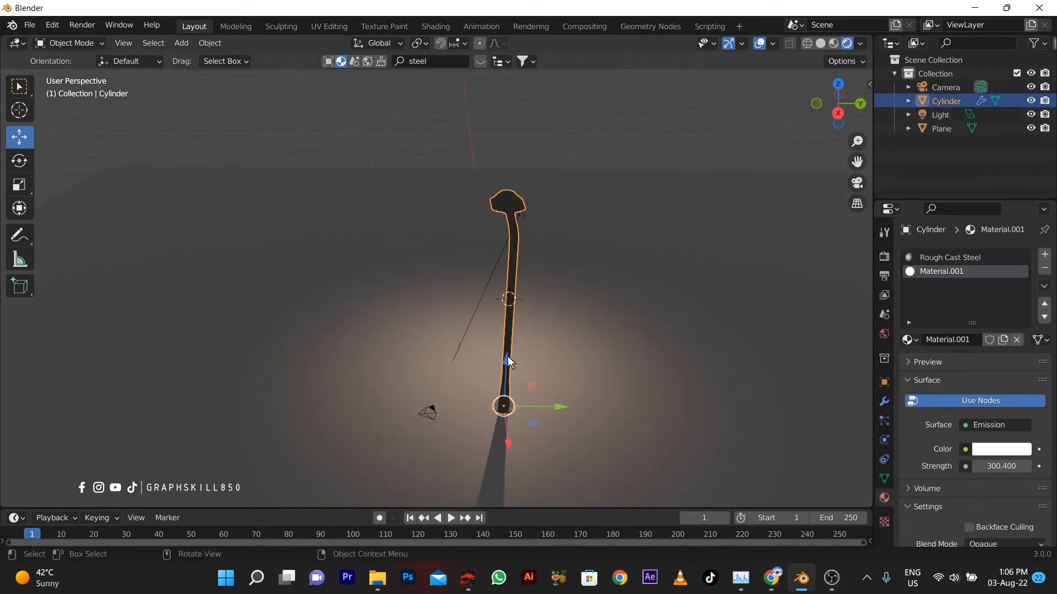
middle_drag(520, 334, 663, 337)
click(662, 331)
scroll(537, 375, down, 3)
key(s)
key(x)
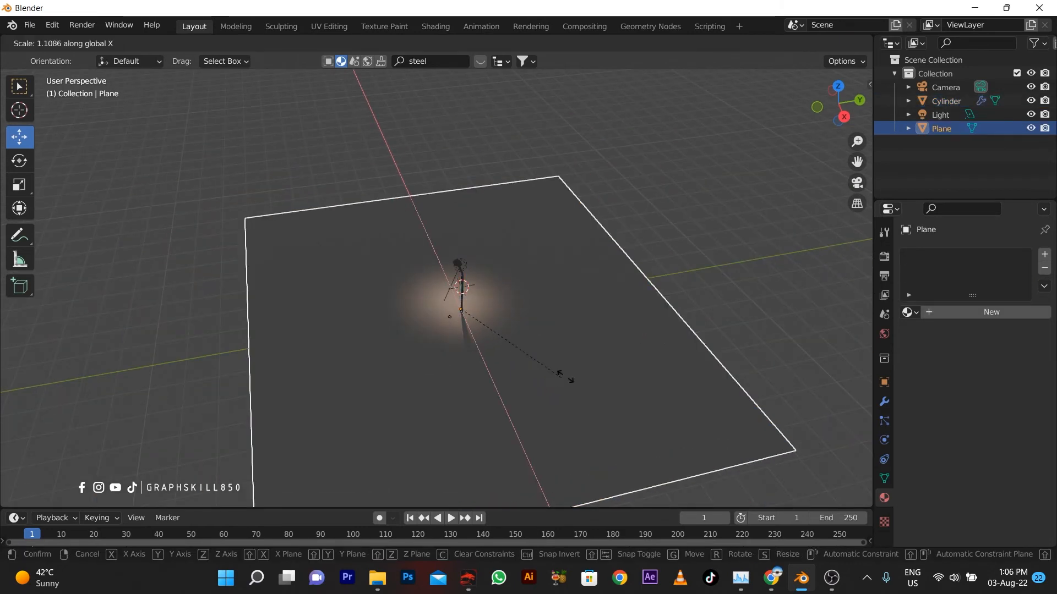
click(860, 300)
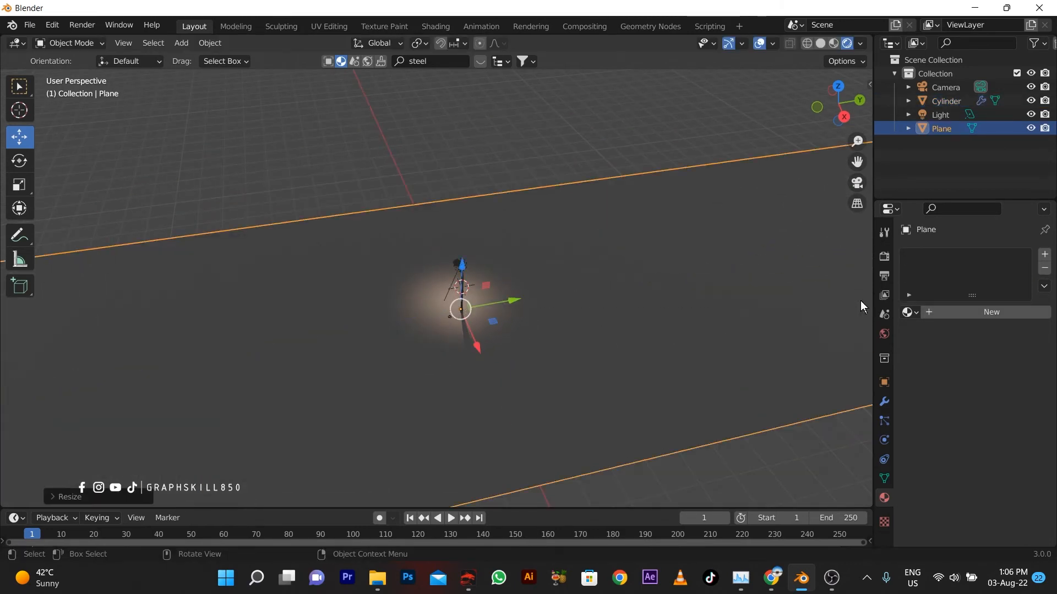
- Add an Array modifier to the street lamp
middle_drag(446, 294, 524, 312)
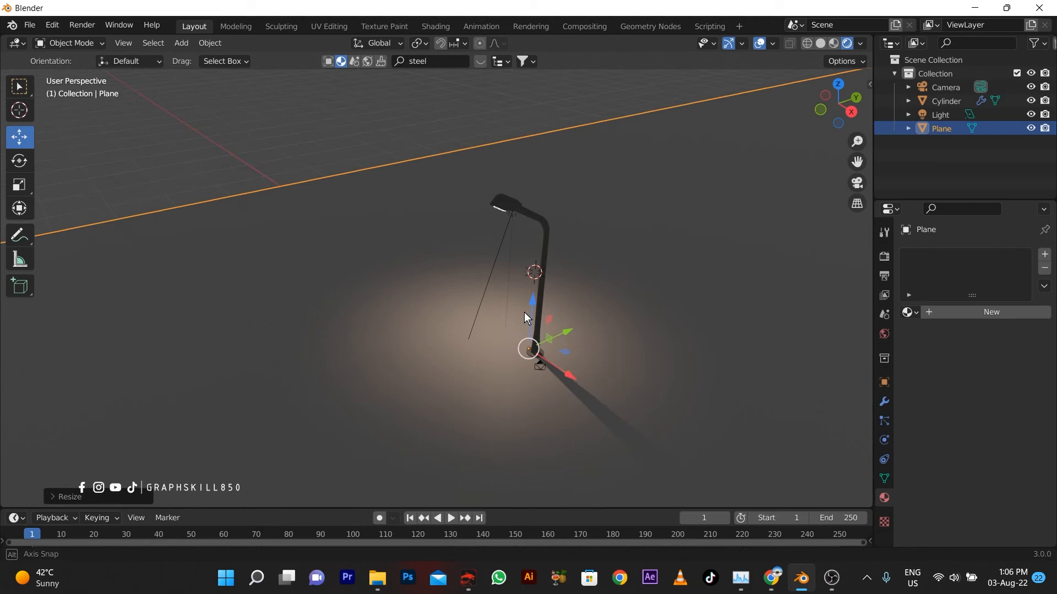
click(545, 266)
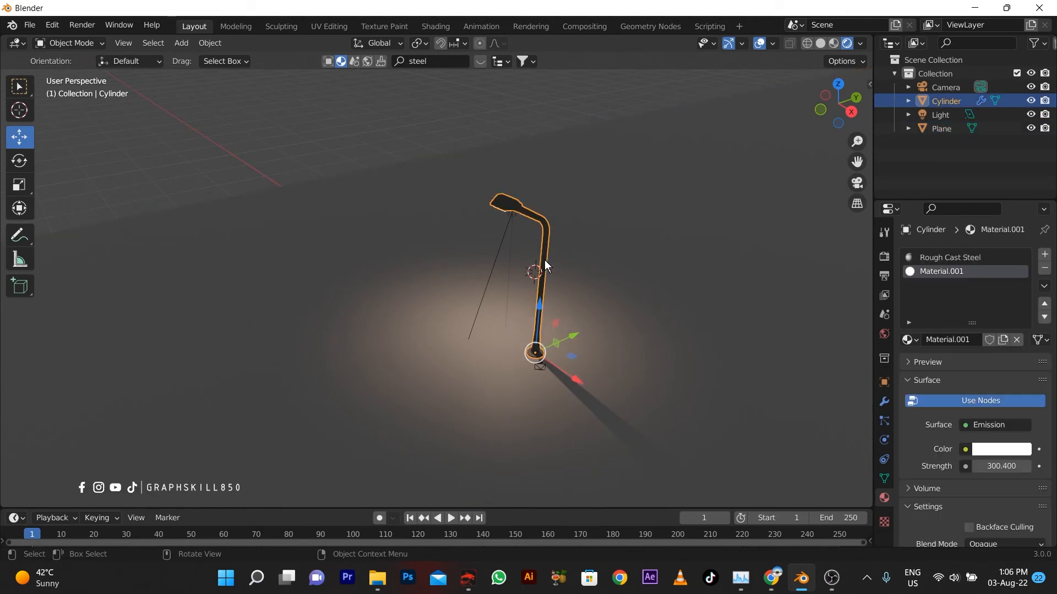
click(879, 406)
click(939, 258)
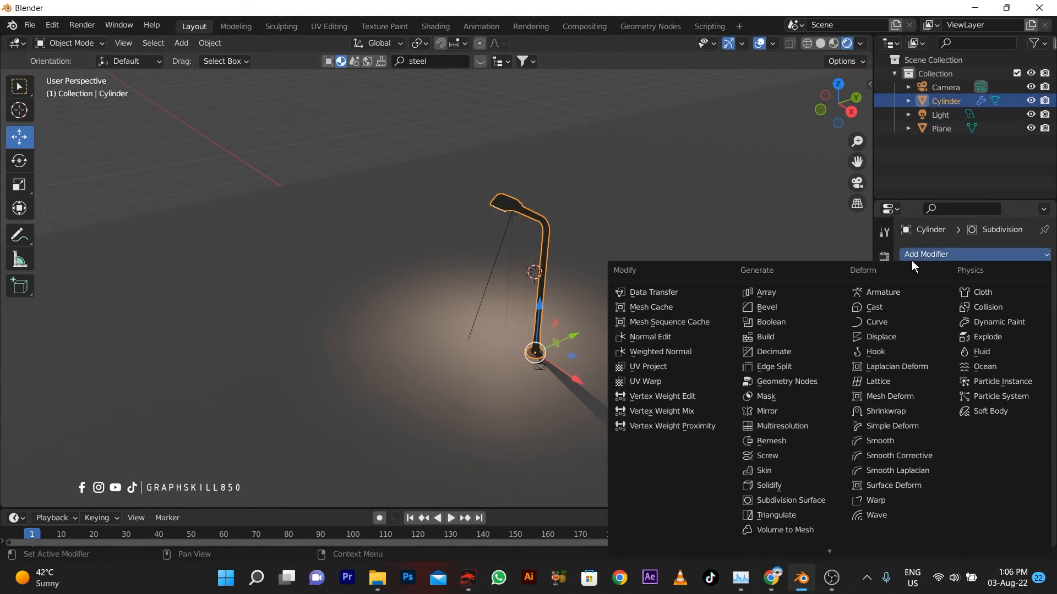
click(760, 292)
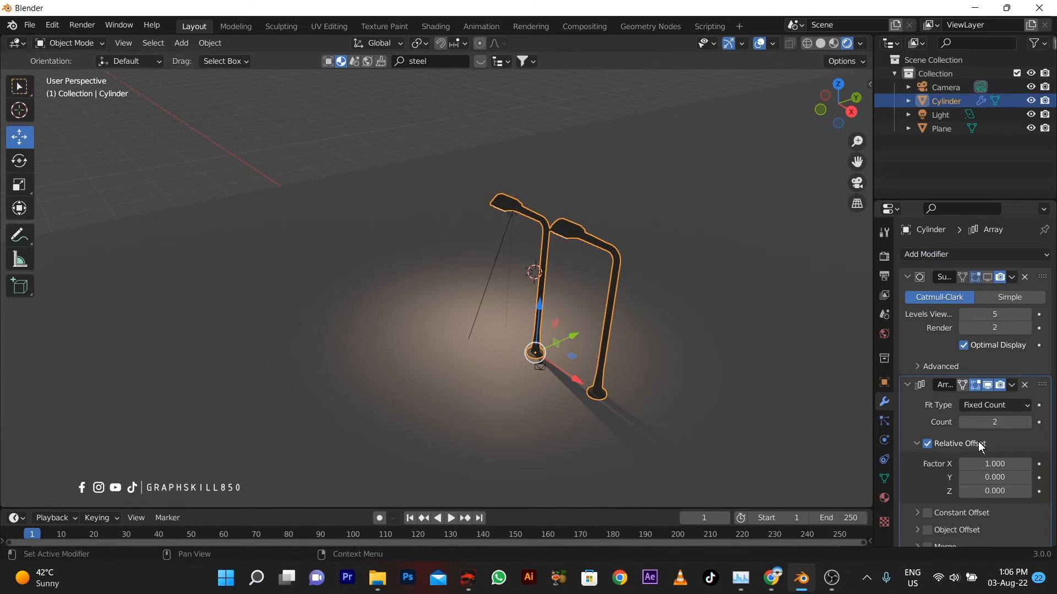
- Set the lamp array's relative offset to 0 in X and 8 in Y, and its count to 11
click(986, 463)
text(0)
click(982, 477)
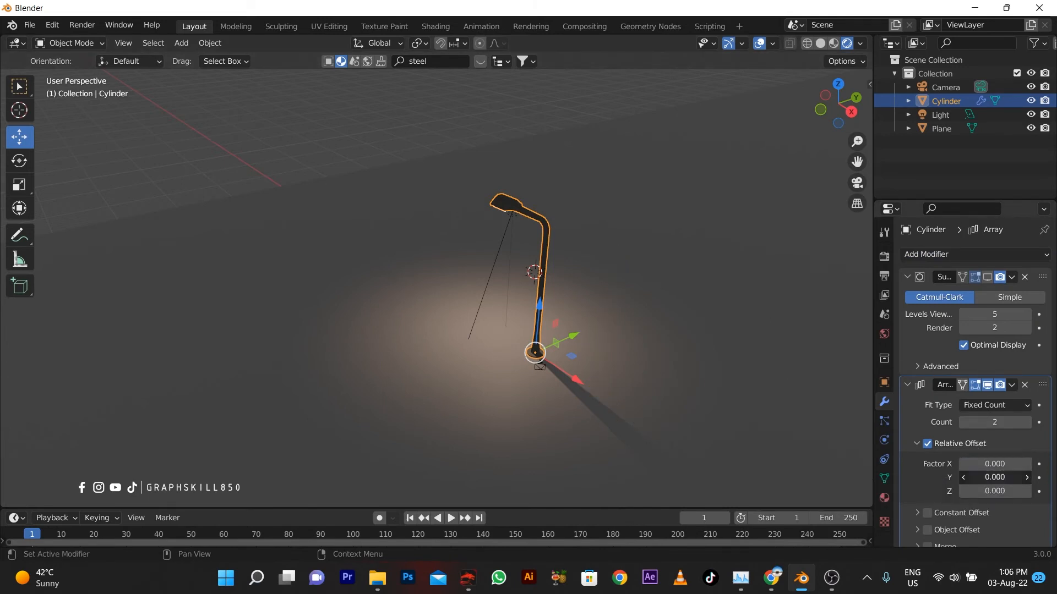
text(22.3)
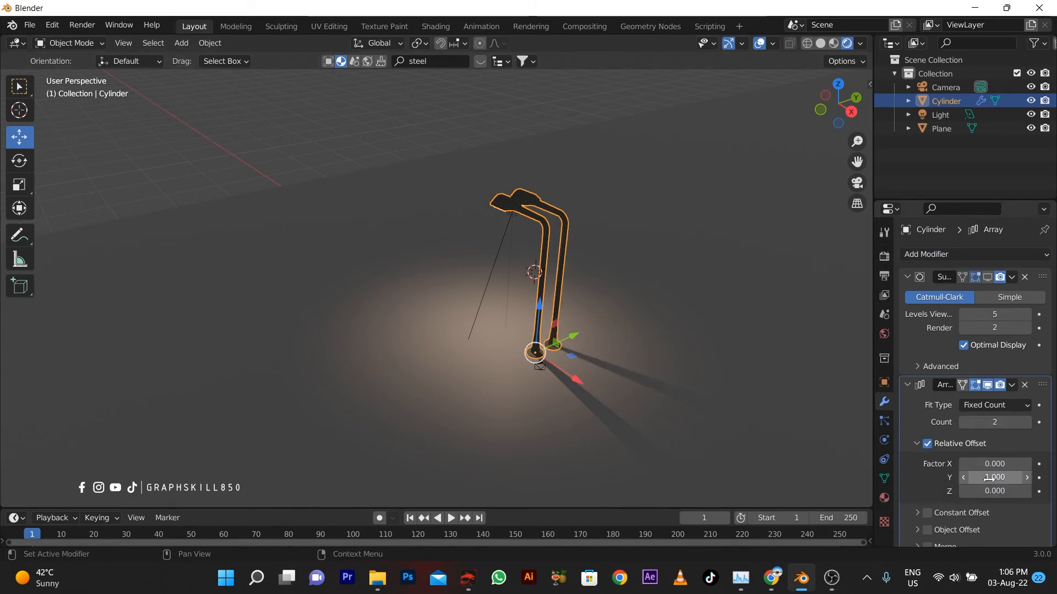
key(Return)
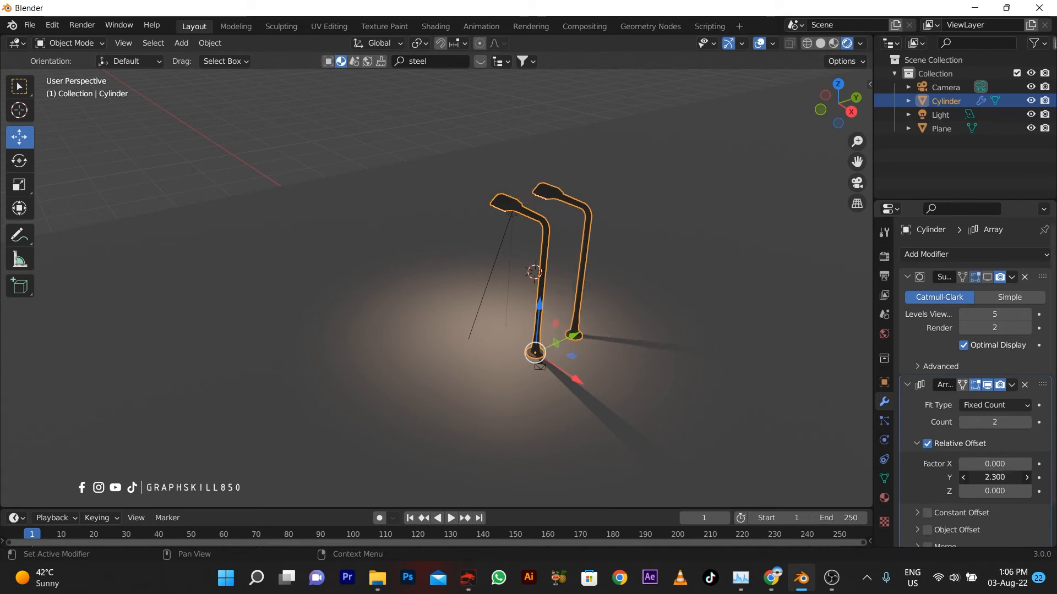
drag(995, 477, 1041, 477)
scroll(495, 448, down, 2)
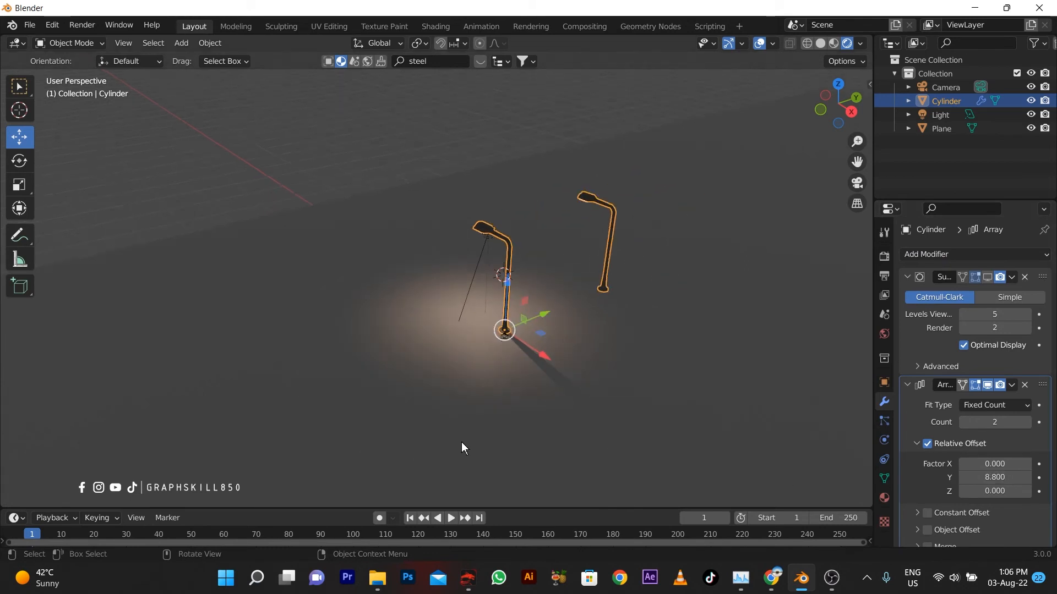
text(8)
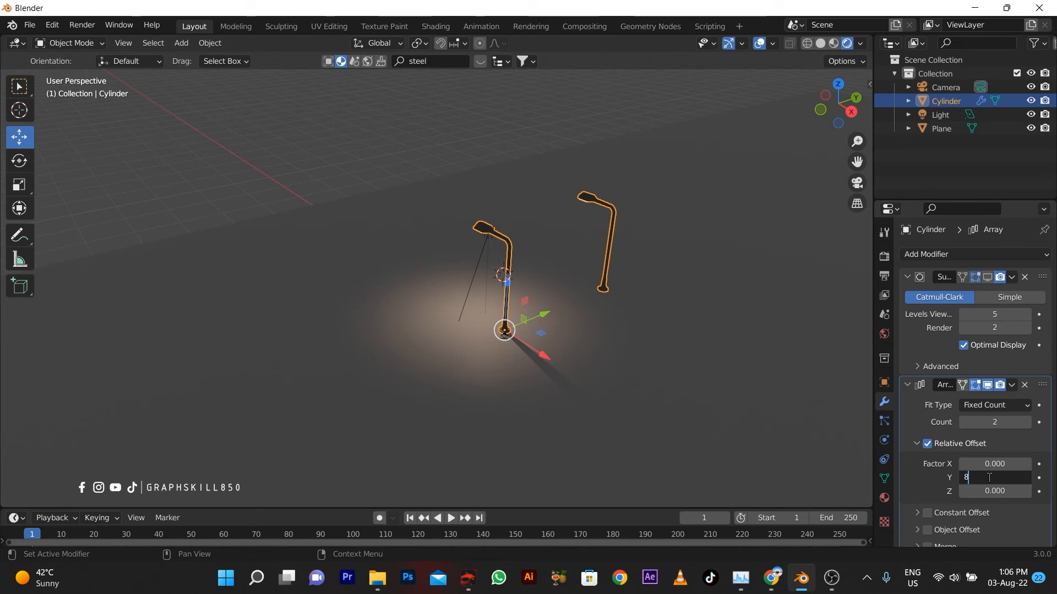
key(Return)
mouse_move(980, 423)
mouse_down()
mouse_move(1019, 423)
mouse_move(1002, 423)
mouse_up()
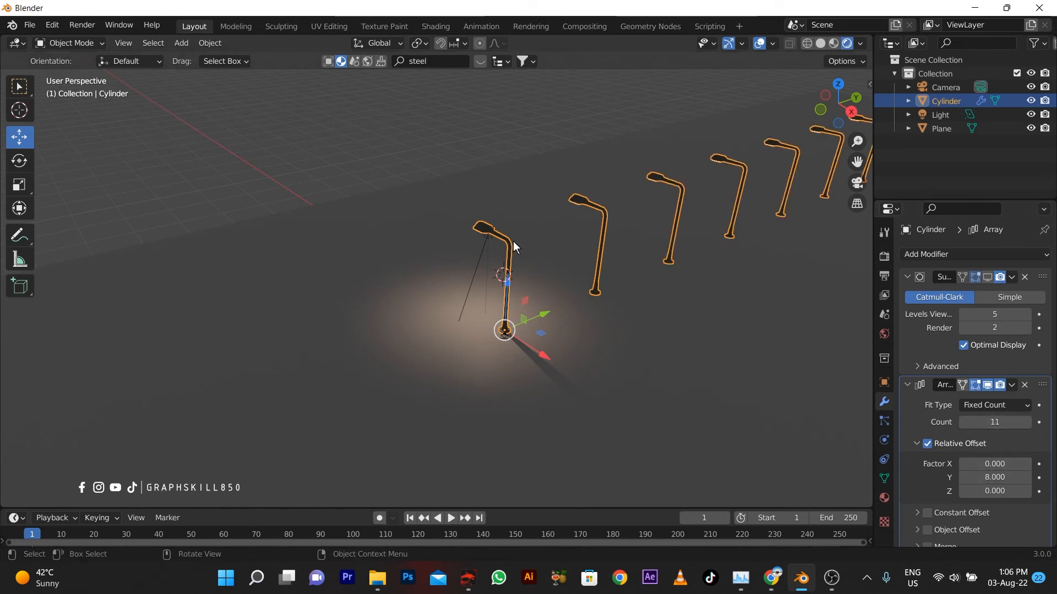
- Duplicate the area light from the first street lamp and place the copy near the second lamp's head
click(943, 114)
click(960, 255)
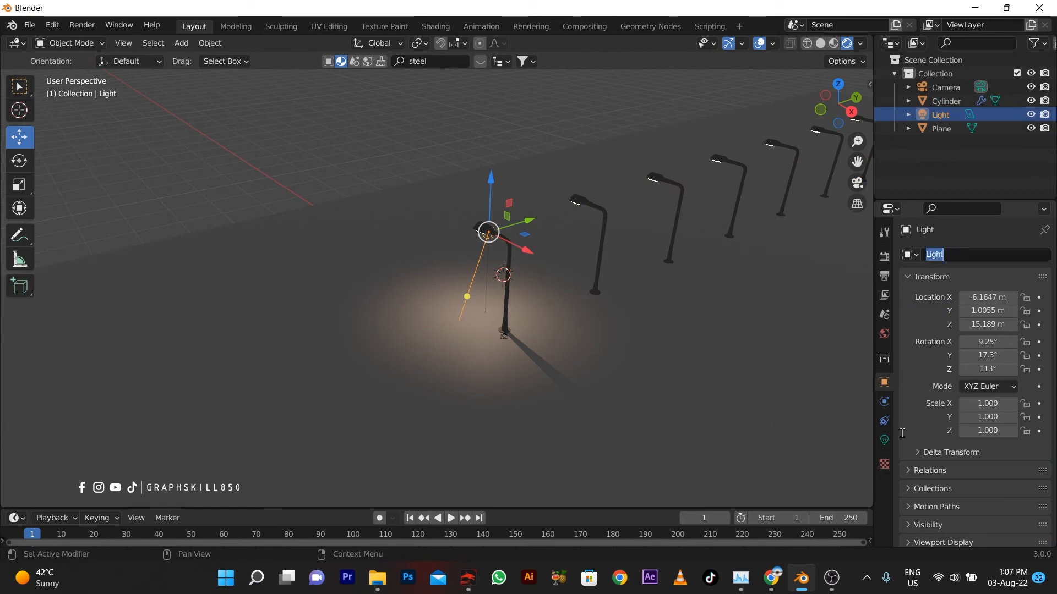
click(899, 412)
scroll(507, 374, down, 2)
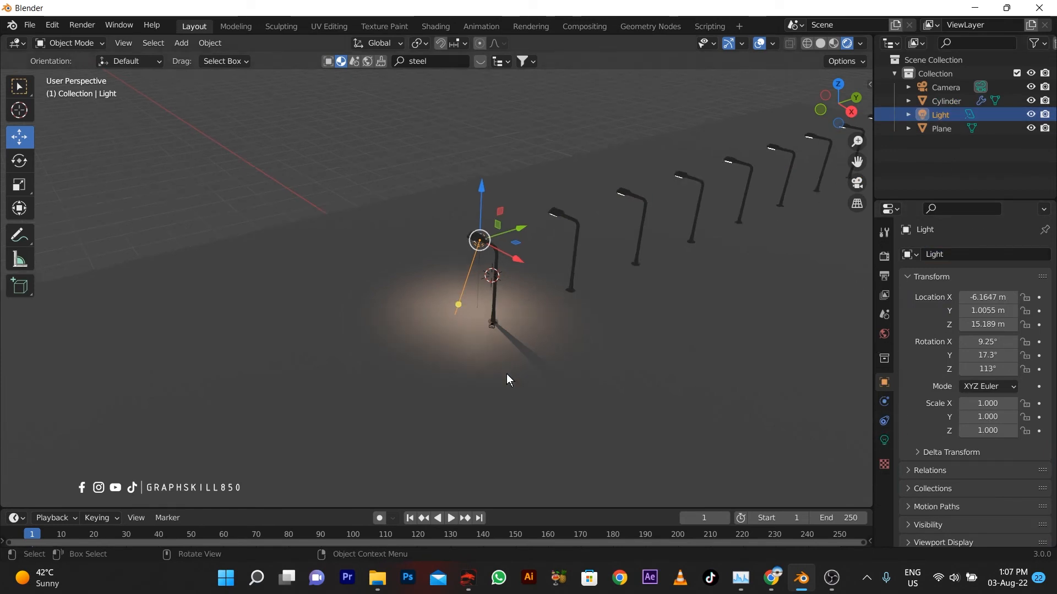
shift+middle_drag(463, 355, 377, 436)
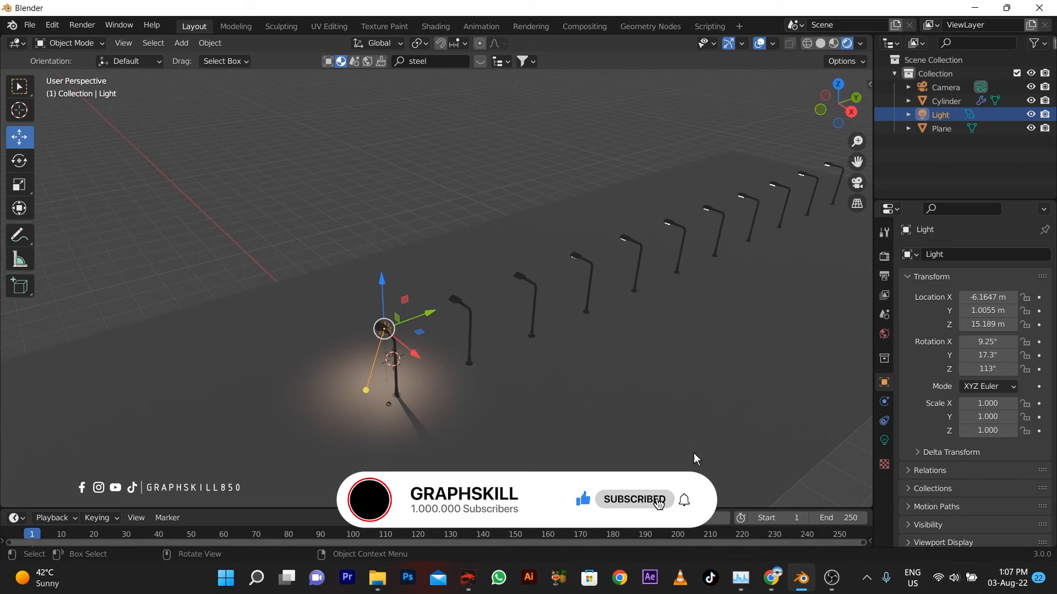
mouse_move(428, 312)
mouse_down()
mouse_move(375, 337)
mouse_move(355, 369)
mouse_up()
key(shift+d)
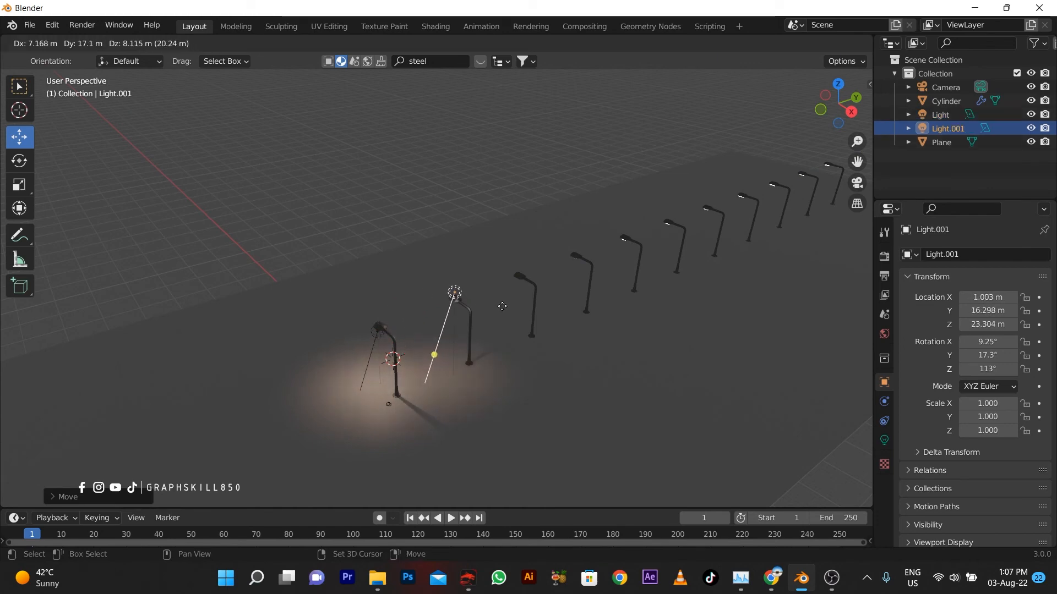
click(503, 320)
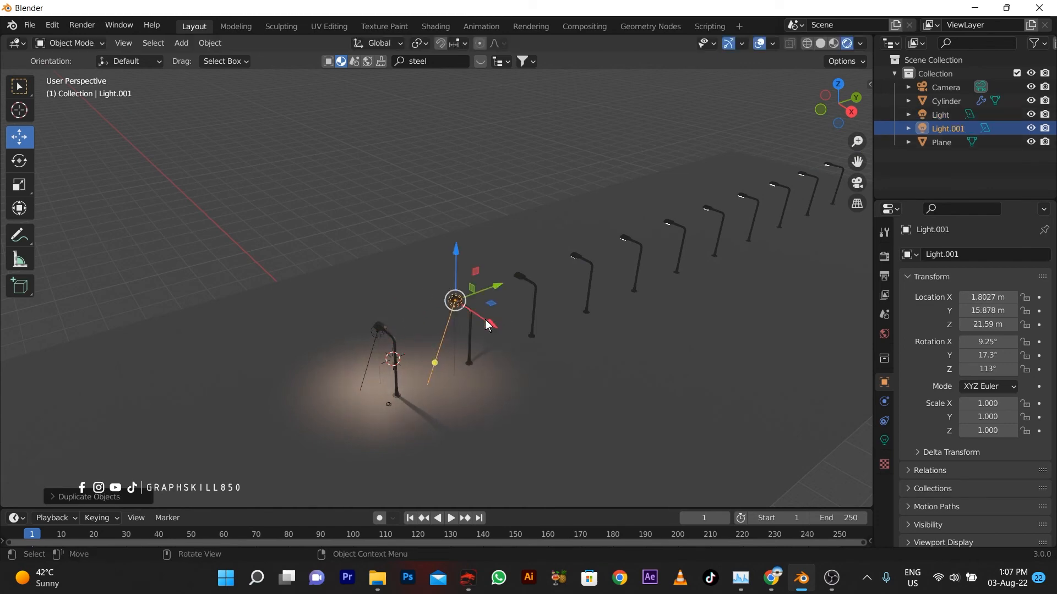
- Move the copied light beneath the second lamp's head, at about X -7.13 m, Y 22.27 m and Z 15.6 m
scroll(429, 292, up, 3)
key(KP_7)
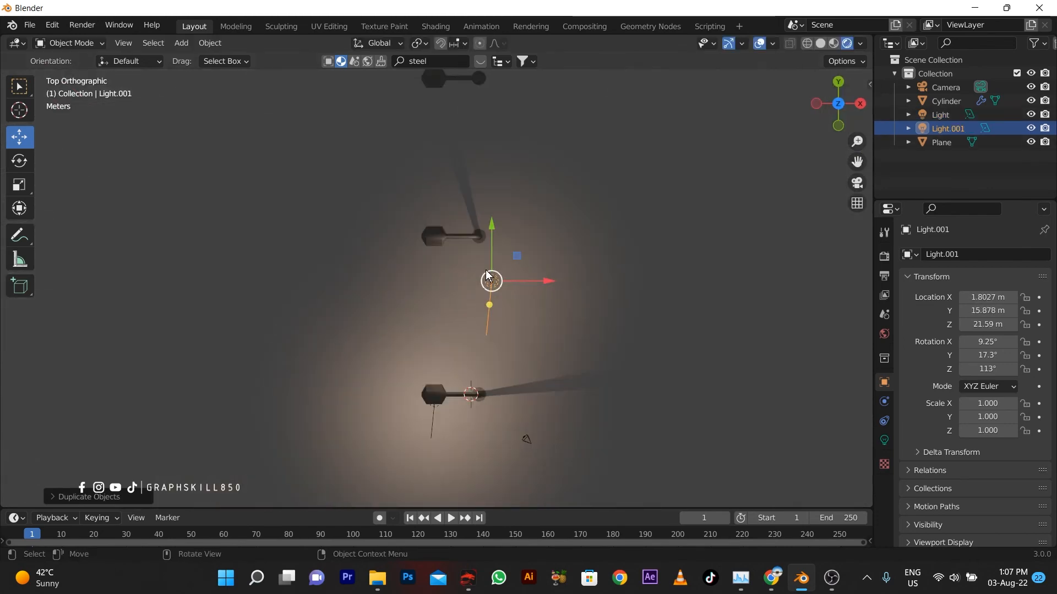
drag(519, 279, 444, 234)
middle_drag(439, 319, 436, 223)
drag(436, 223, 441, 285)
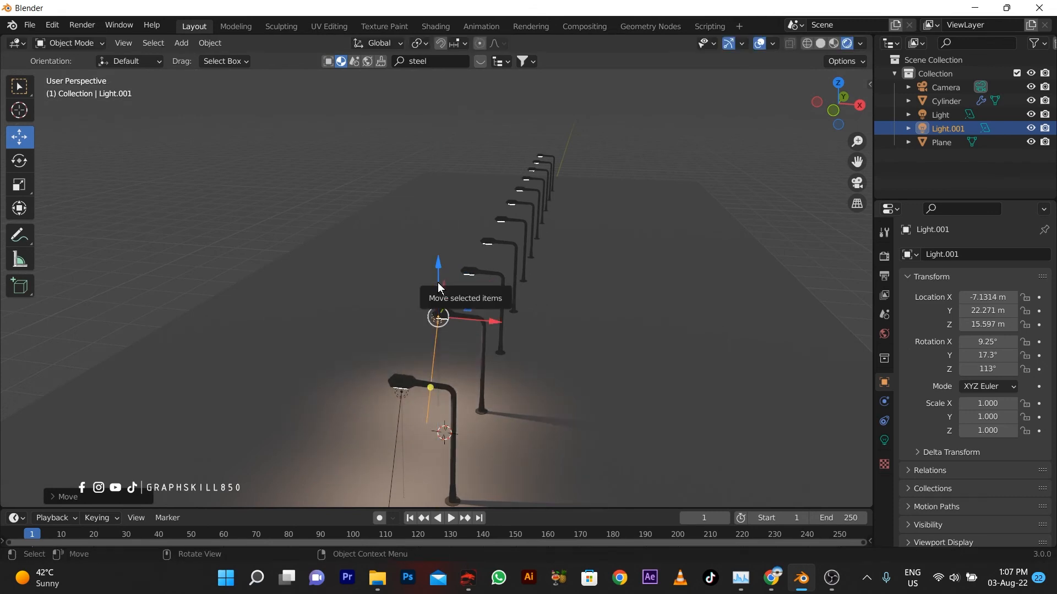
- Shift the second lamp's light slightly along the X axis to about -7.6 m
key(KP_7)
scroll(567, 352, down, 3)
shift+middle_drag(449, 256, 509, 422)
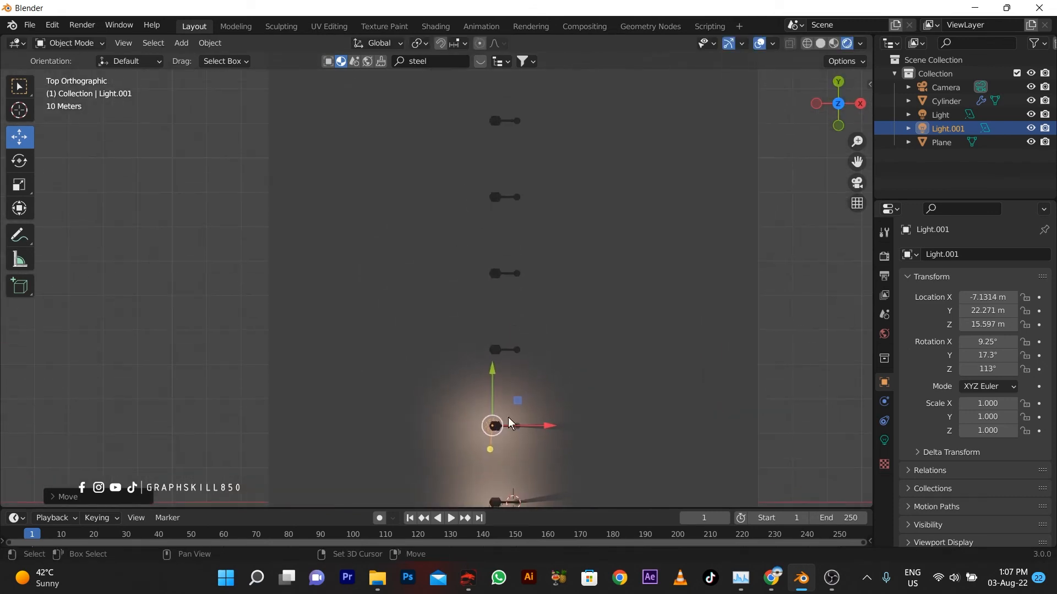
key(g)
key(x)
click(491, 300)
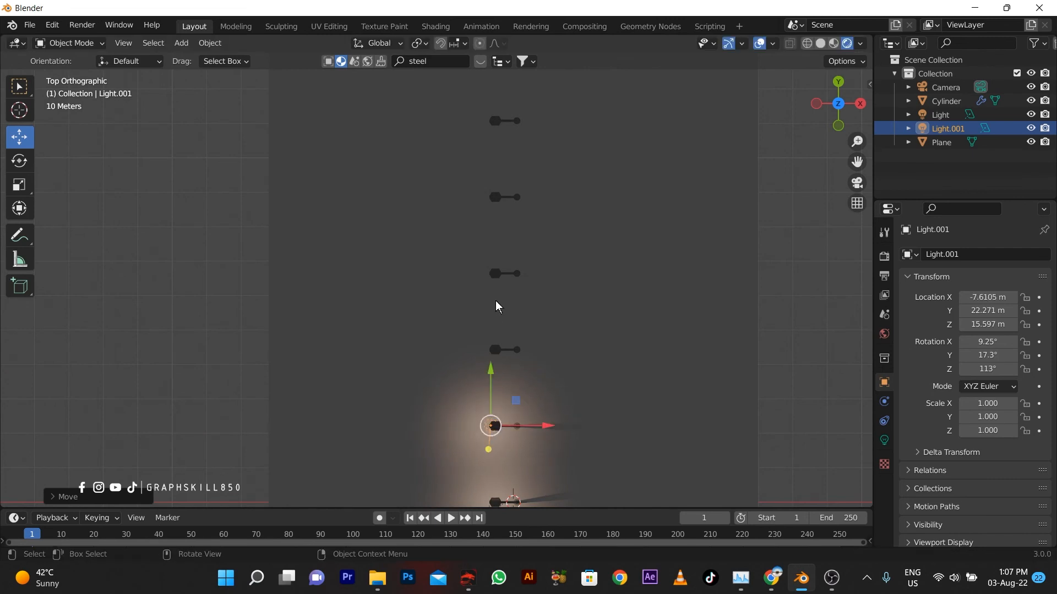
- Duplicate the light twice and align the copies with the heads of the third and fourth lamps
key(shift+d)
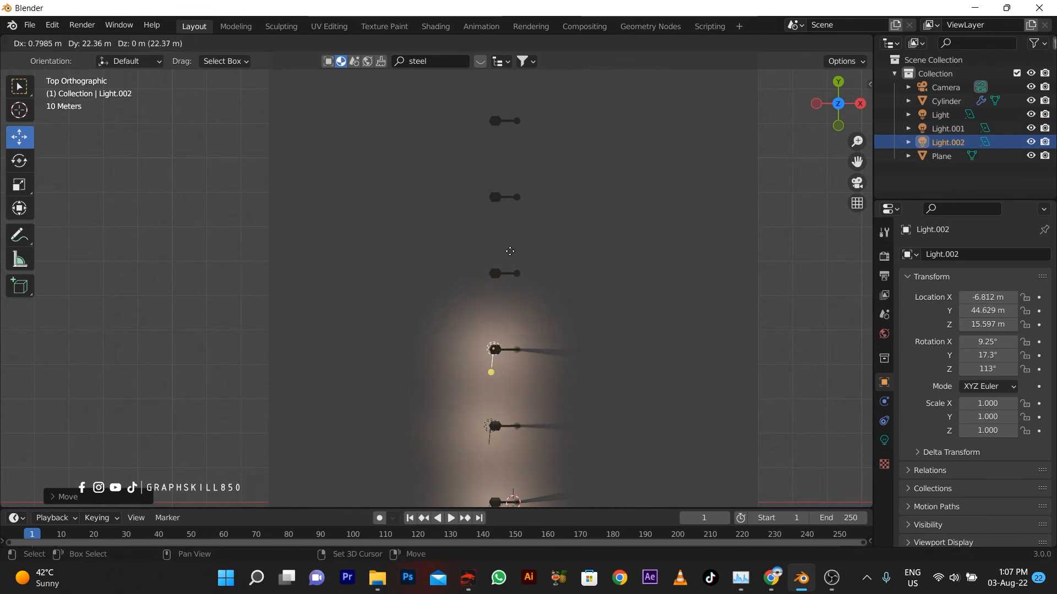
click(511, 253)
key(shift+d)
click(510, 231)
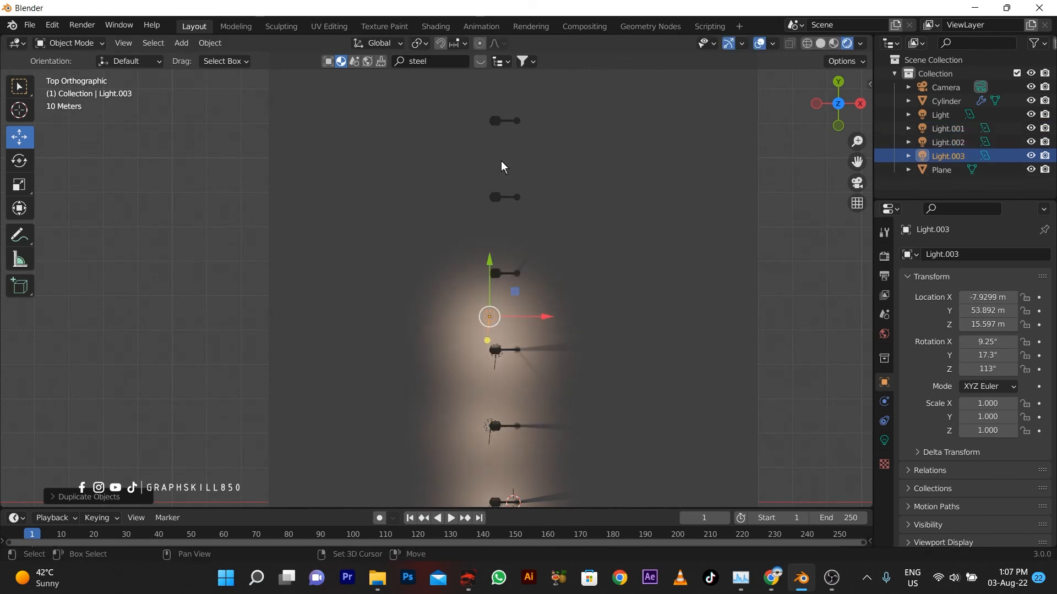
drag(490, 277, 529, 275)
- Select the four lights together and duplicate them onto the fifth to eighth lamps
shift+click(944, 144)
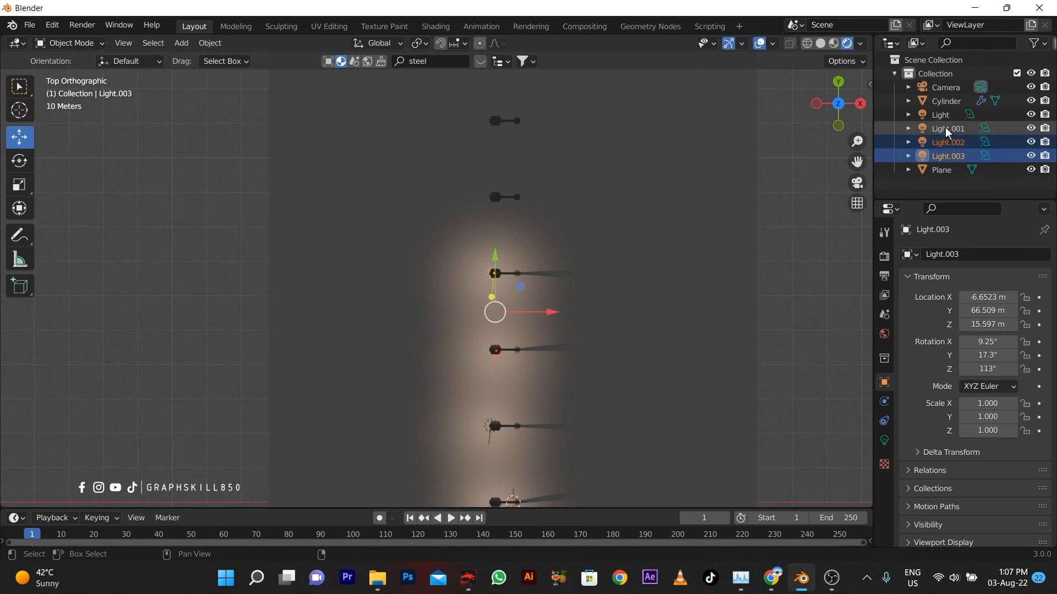
shift+click(941, 115)
scroll(614, 341, down, 3)
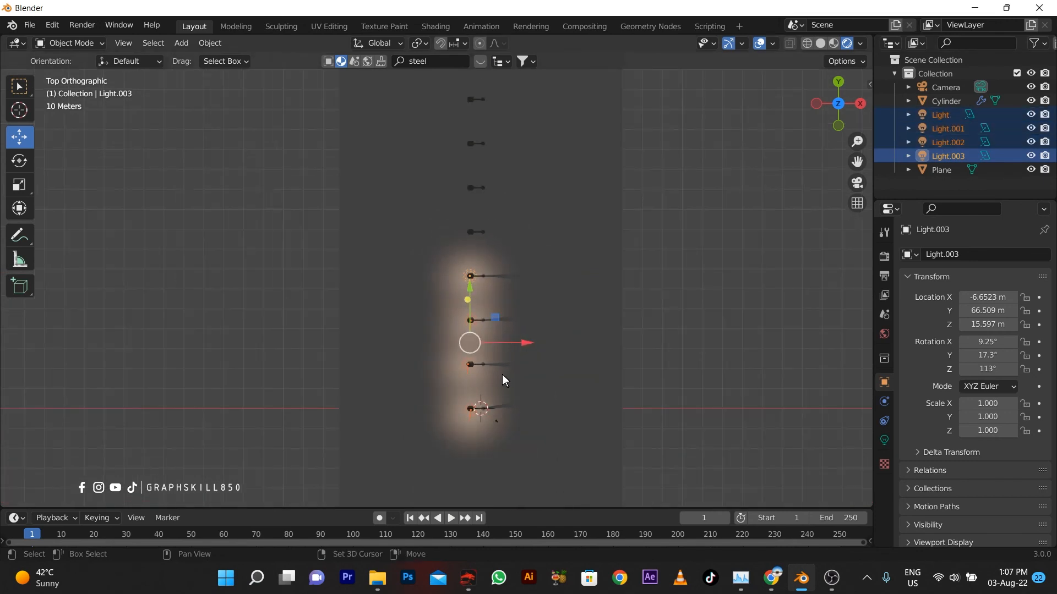
key(shift+d)
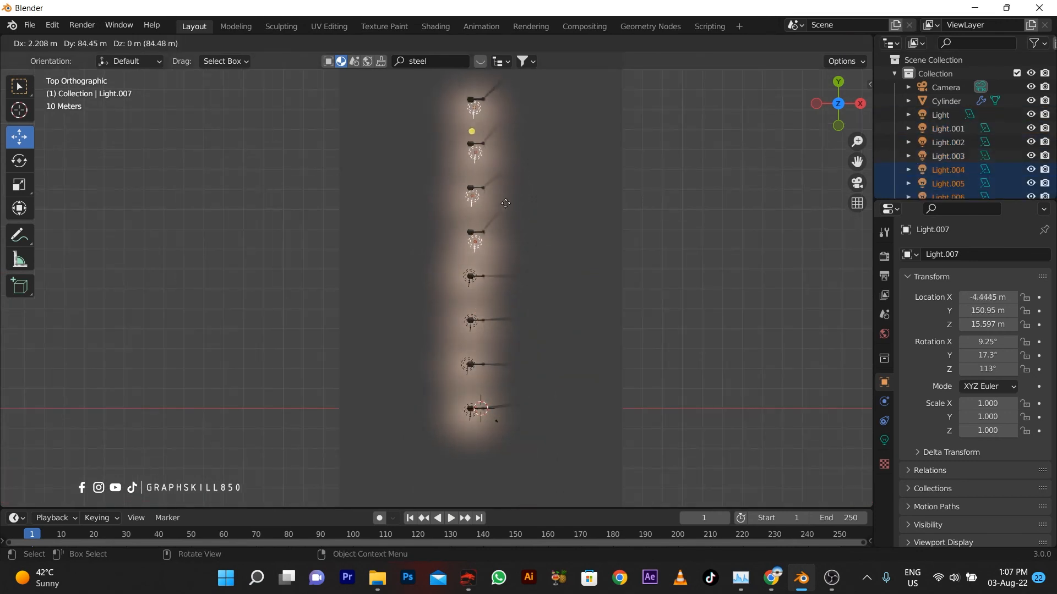
click(502, 196)
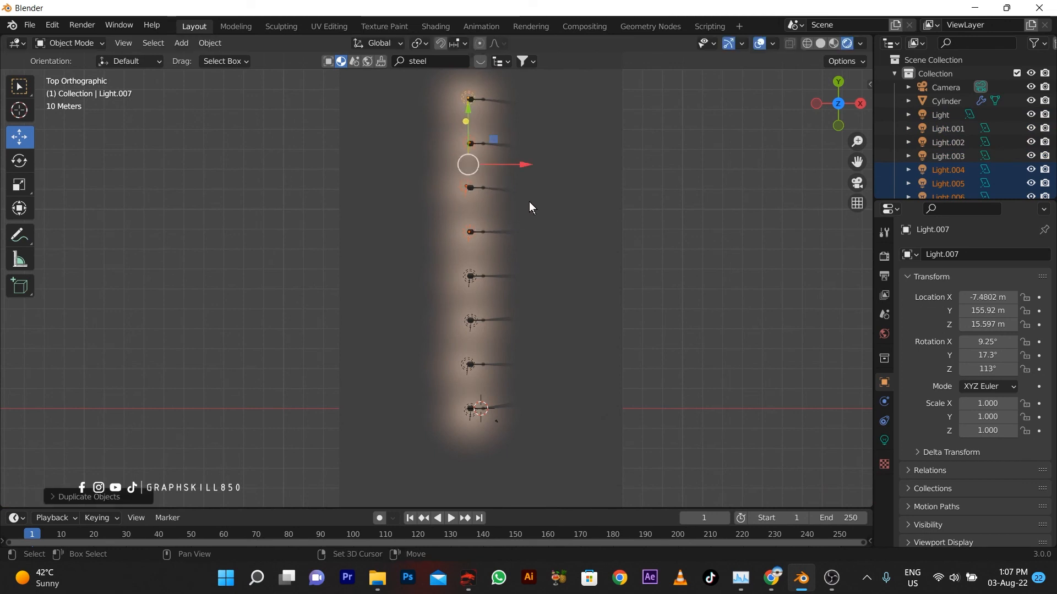
- Duplicate the four selected lights again onto the last four lamps at the far end of the row
shift+middle_drag(530, 201, 565, 327)
shift+middle_drag(572, 365, 563, 437)
key(shift+d)
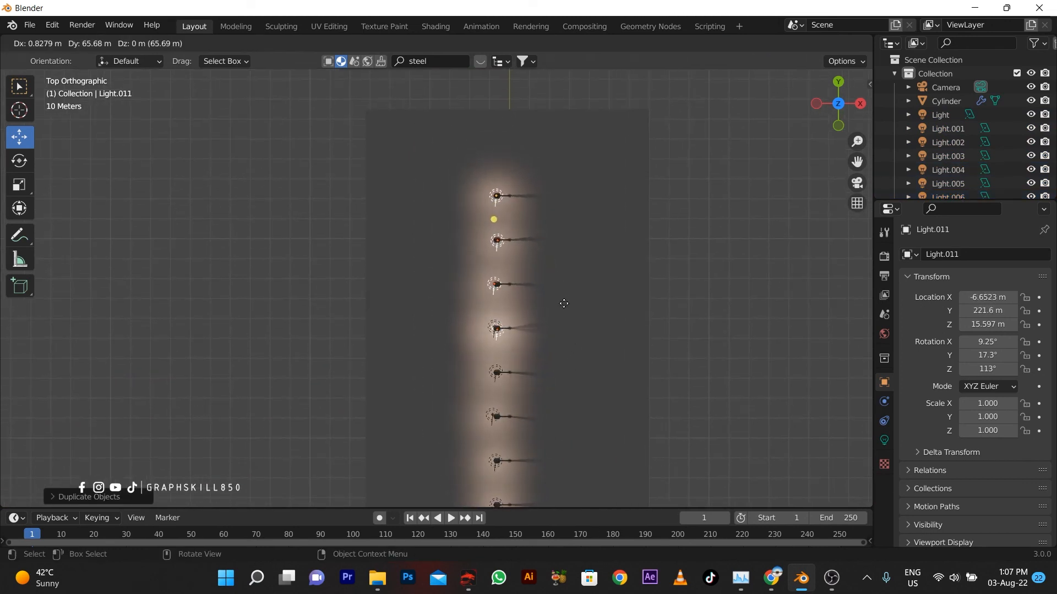
click(564, 302)
- Examine the whole row of lit lamps from above and from near ground level
scroll(362, 290, down, 6)
middle_drag(536, 347, 487, 267)
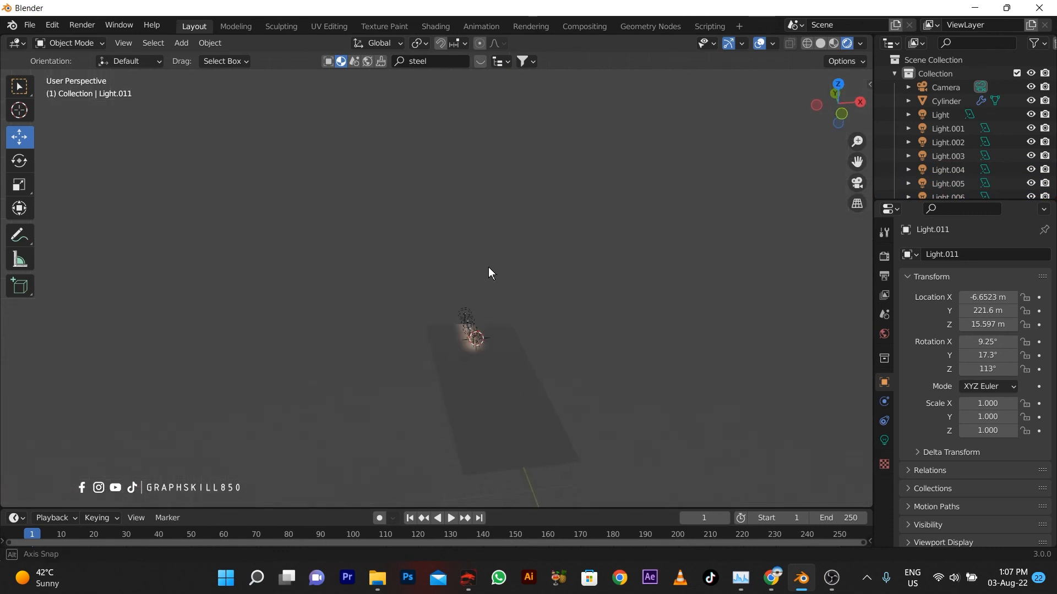
scroll(475, 361, up, 4)
scroll(475, 361, up, 3)
shift+middle_drag(497, 390, 502, 288)
scroll(502, 289, up, 2)
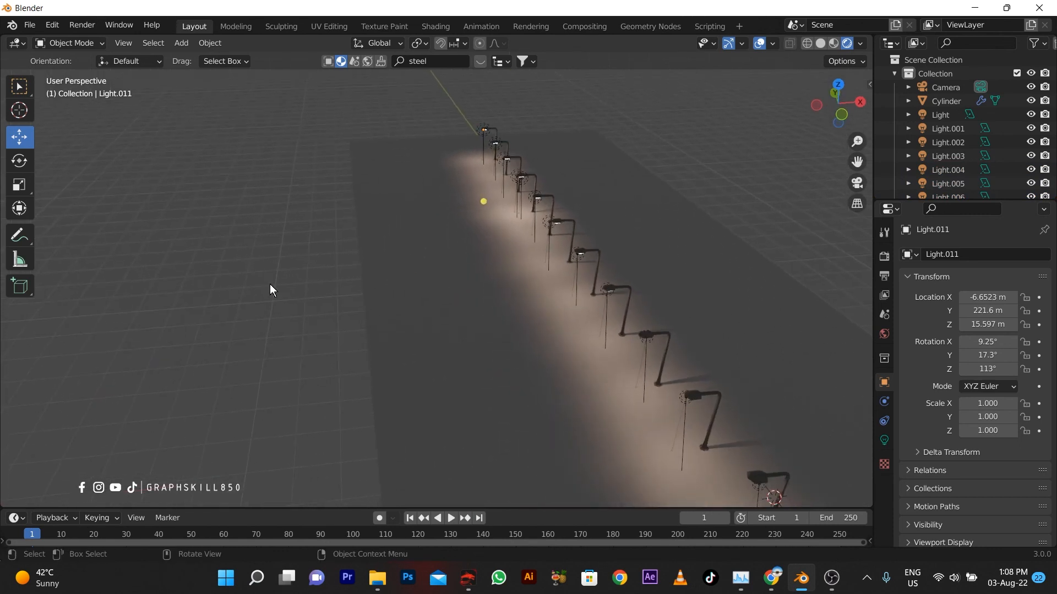
mouse_move(458, 325)
middle_down()
mouse_move(458, 306)
mouse_move(433, 324)
mouse_move(436, 307)
mouse_move(452, 312)
middle_up()
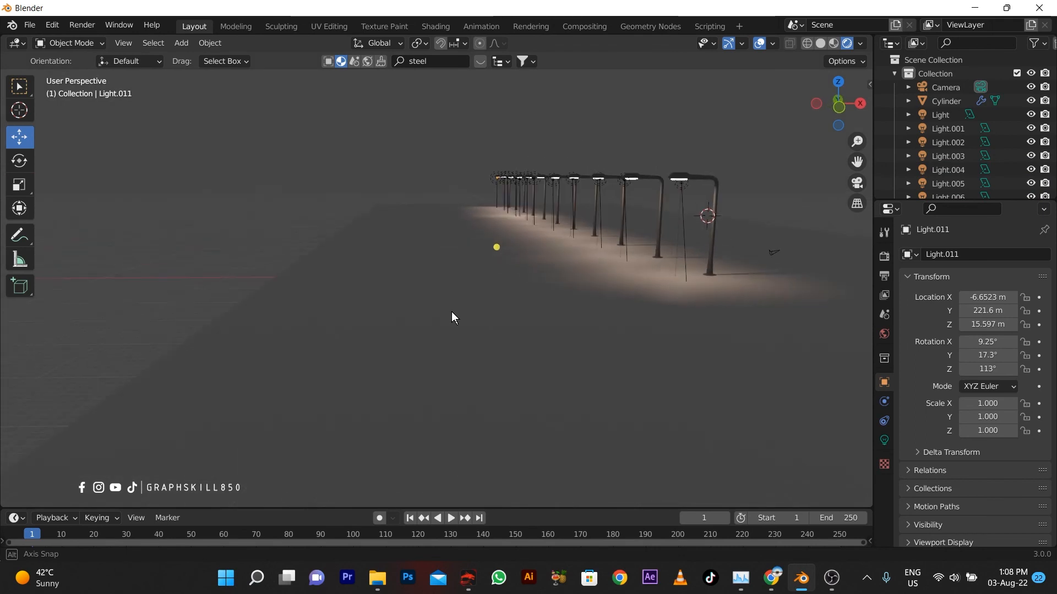
scroll(522, 282, up, 1)
- Look through the camera, lock it to the view and aim it along the row of lamps
key(KP_0)
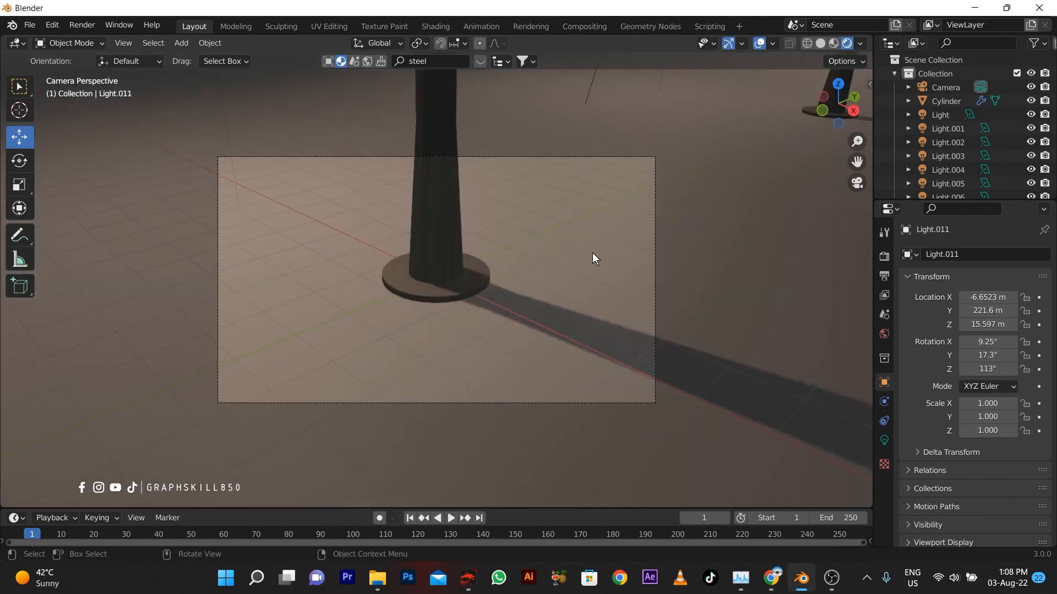
click(869, 84)
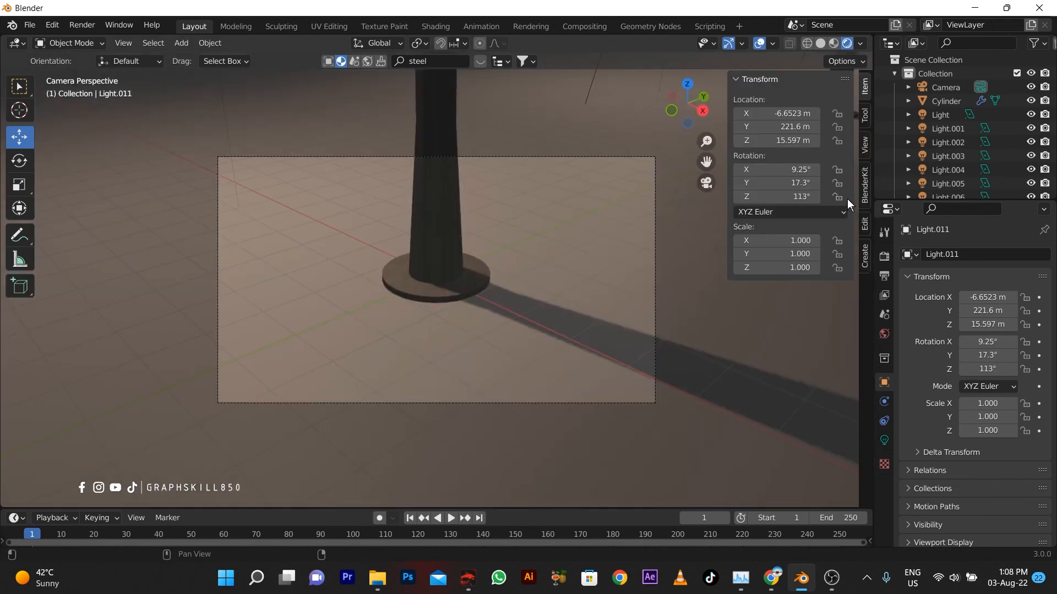
click(864, 146)
click(789, 247)
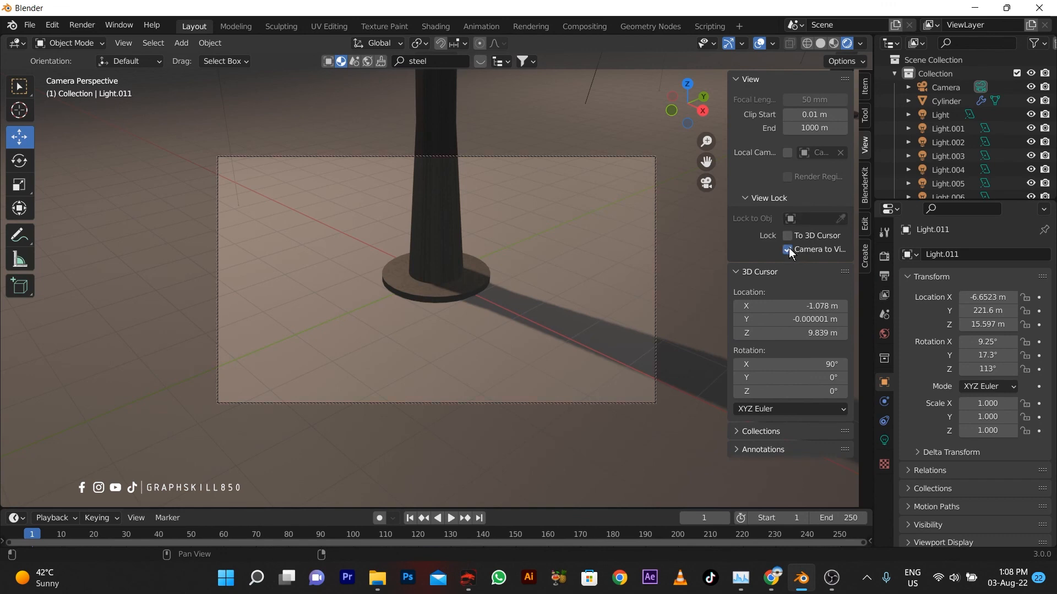
scroll(519, 311, down, 2)
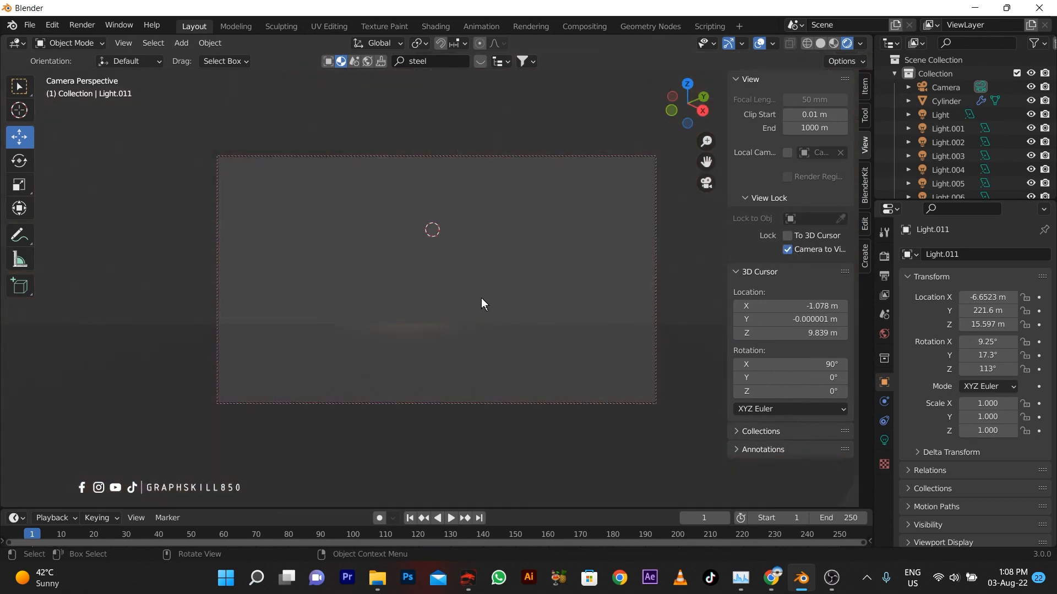
middle_drag(481, 299, 739, 107)
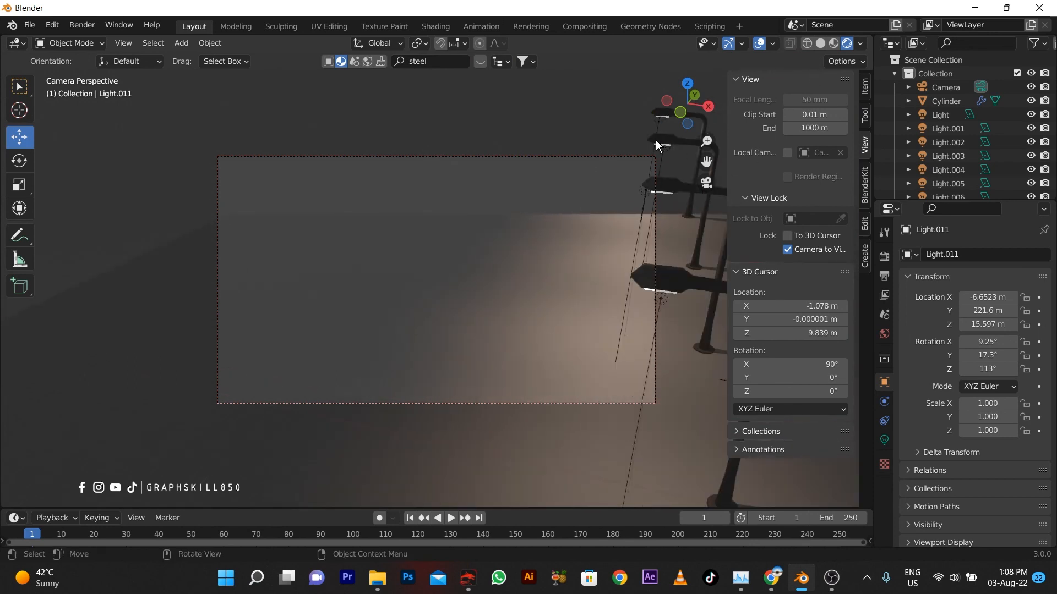
middle_drag(526, 172, 440, 261)
- Leave the camera view and inspect the lamps and their light pools from several angles
key(KP_1)
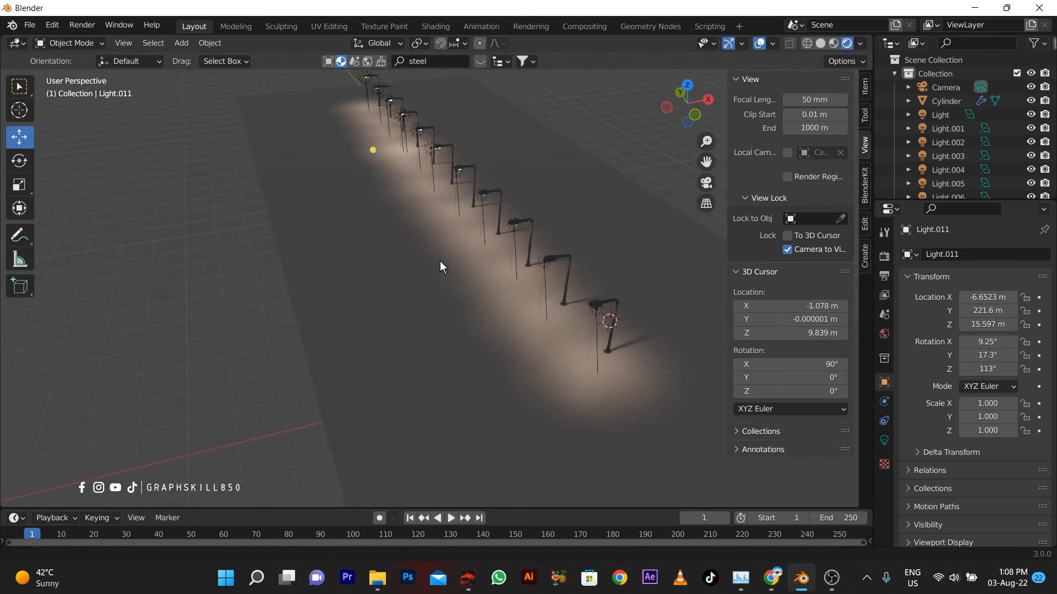
scroll(512, 276, up, 2)
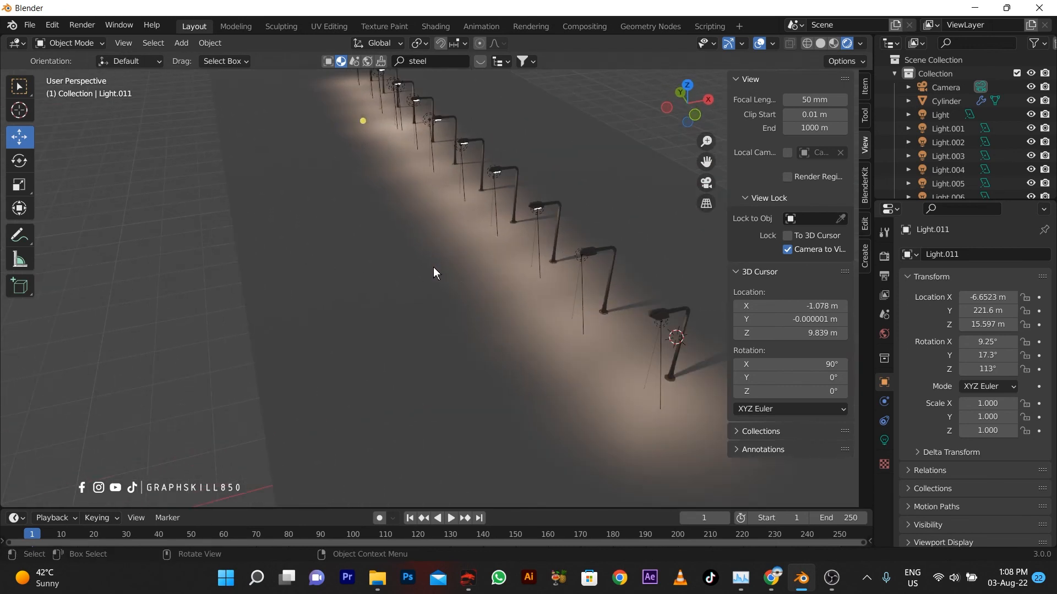
middle_drag(495, 237, 503, 311)
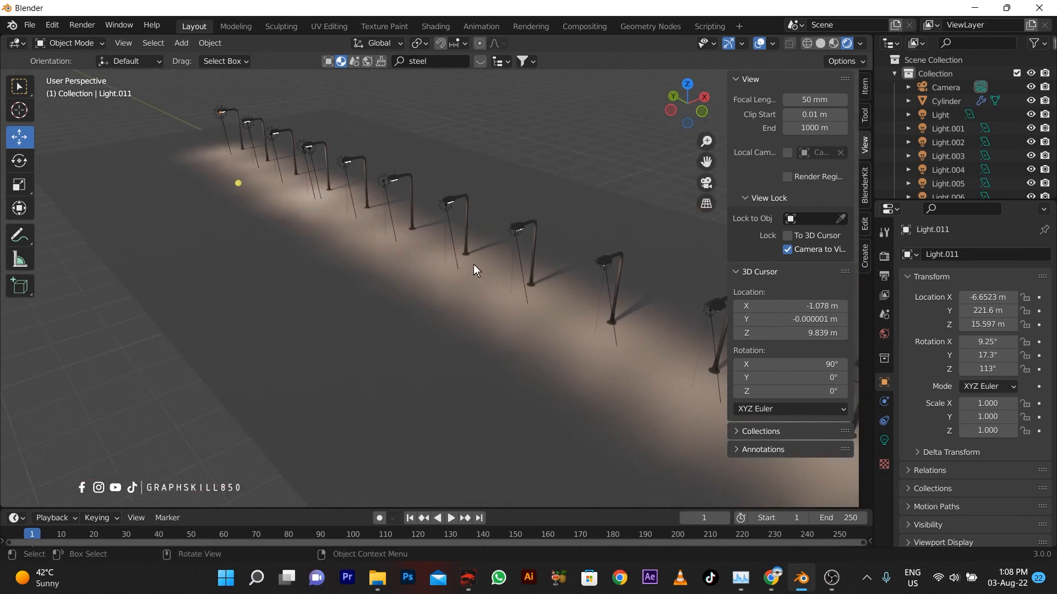
middle_drag(473, 264, 432, 276)
scroll(432, 275, up, 1)
scroll(612, 216, up, 1)
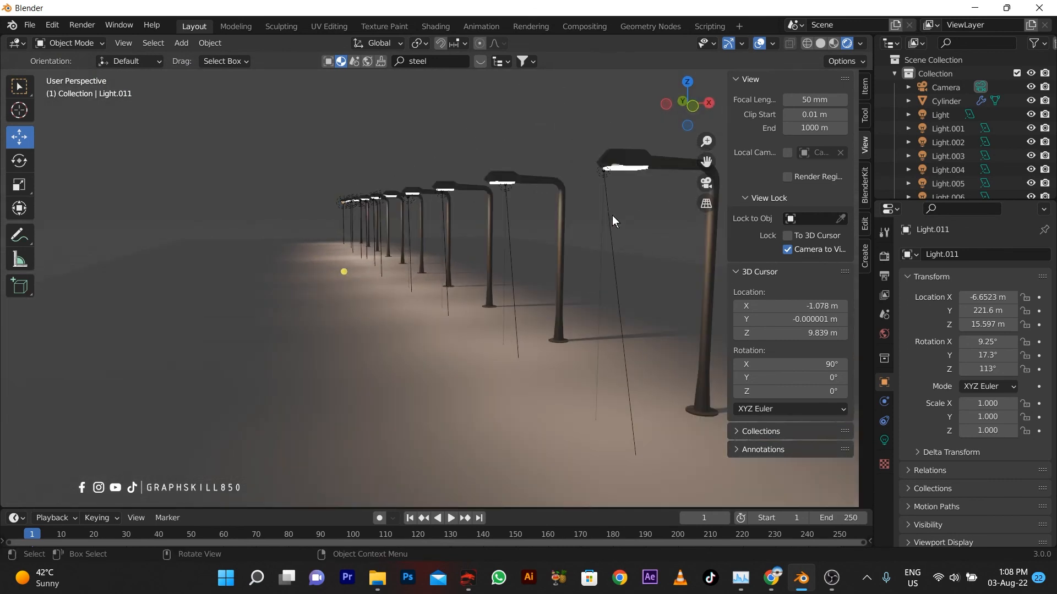
scroll(490, 244, down, 2)
click(632, 292)
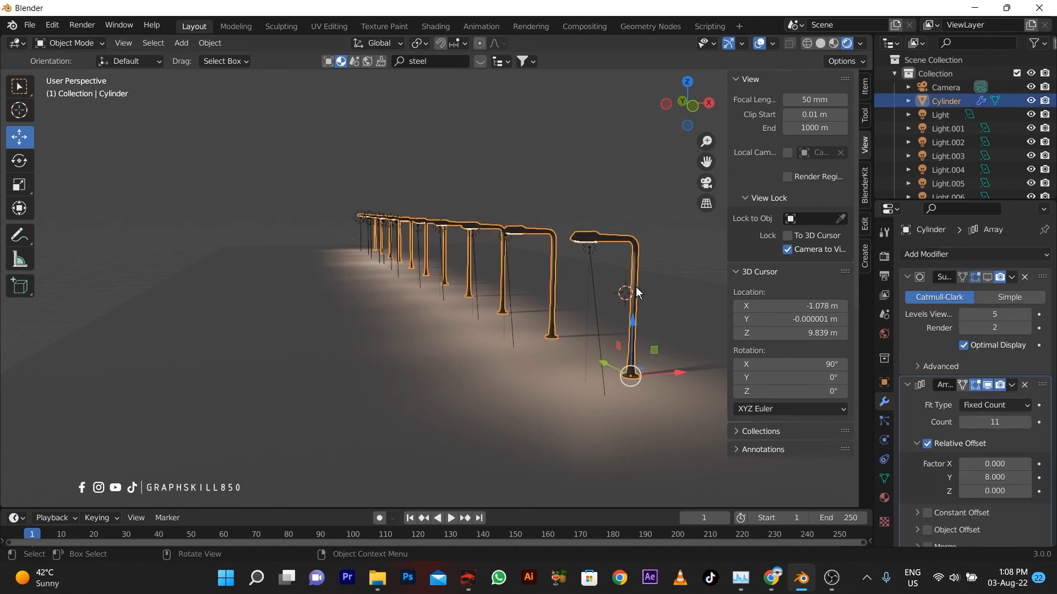
click(946, 256)
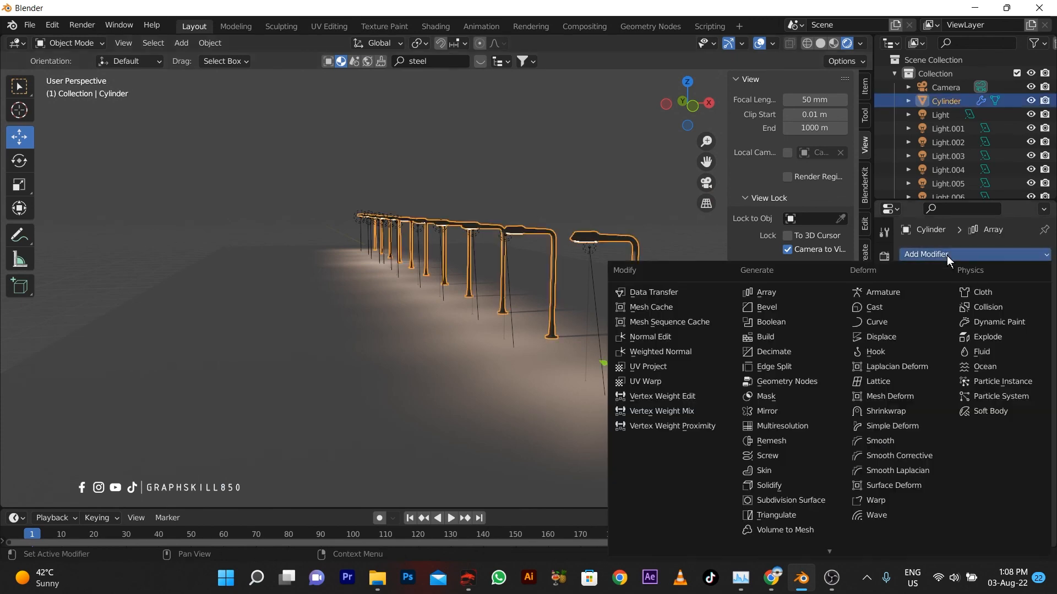
click(798, 291)
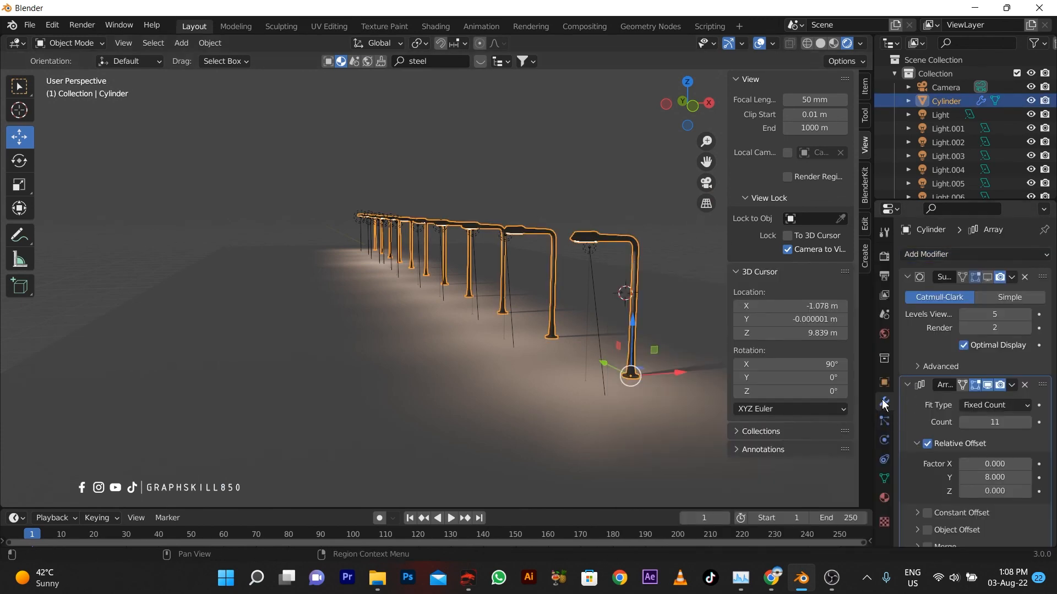